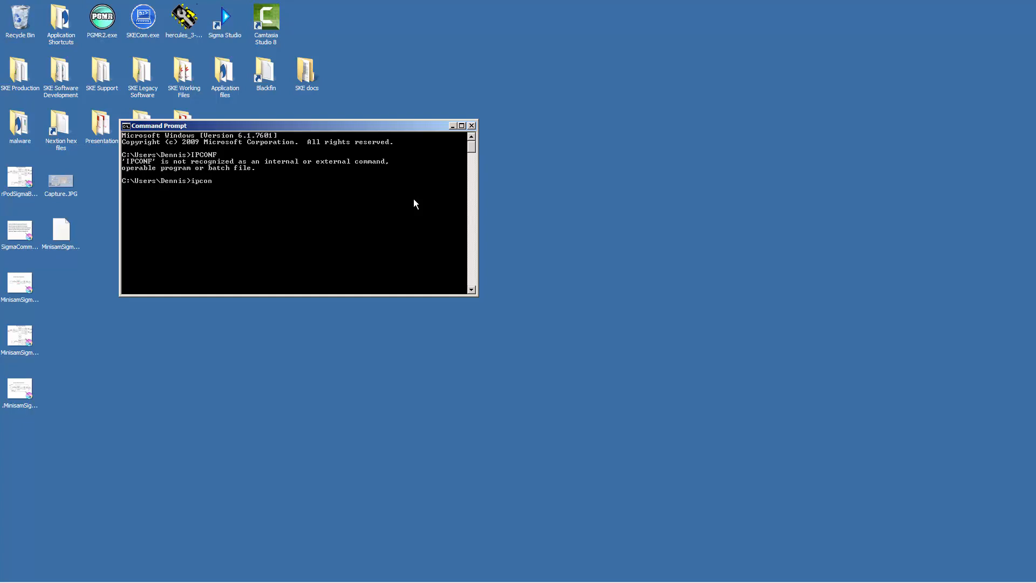
Run ipconfig in the Command Prompt, check the Ethernet adapter's IPv4 address in an enlarged window, and close the prompt.
{"action": "type", "text": "fig"}
{"action": "key", "text": "Return"}
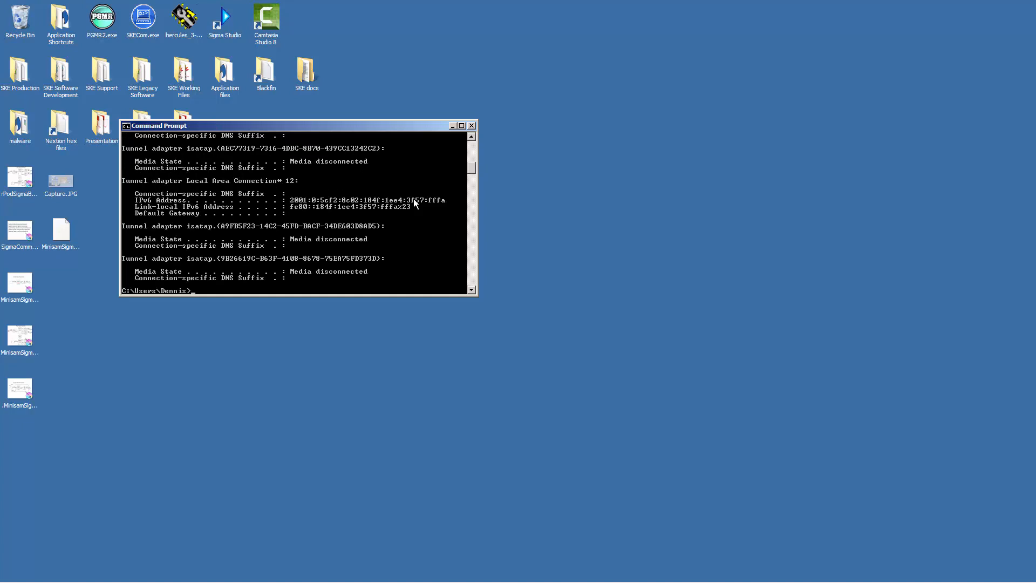
{"action": "left_click_drag", "start_coordinate": [477, 294], "coordinate": [552, 437]}
{"action": "scroll", "coordinate": [409, 227], "scroll_direction": "up", "scroll_amount": 10}
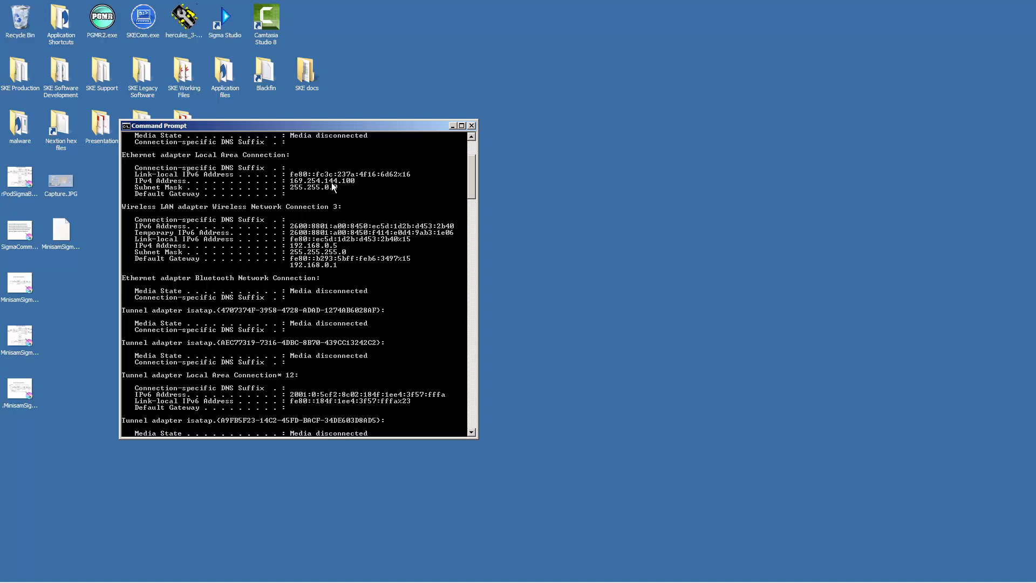
{"action": "left_click", "coordinate": [473, 126]}
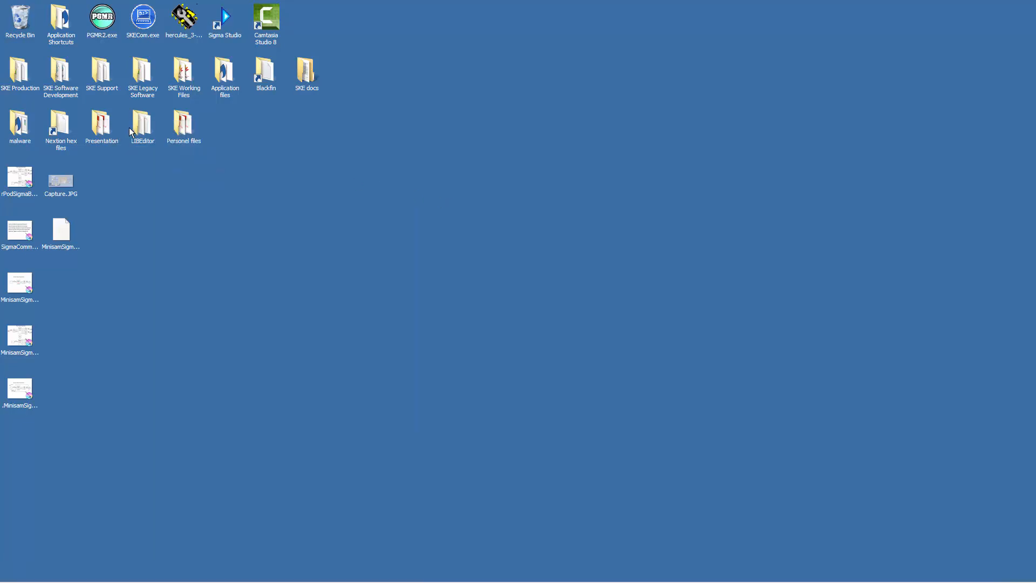
Launch the Hercules SETUP utility from the desktop, check the PC's IP address in its network settings, and close it.
{"action": "left_click", "coordinate": [193, 23]}
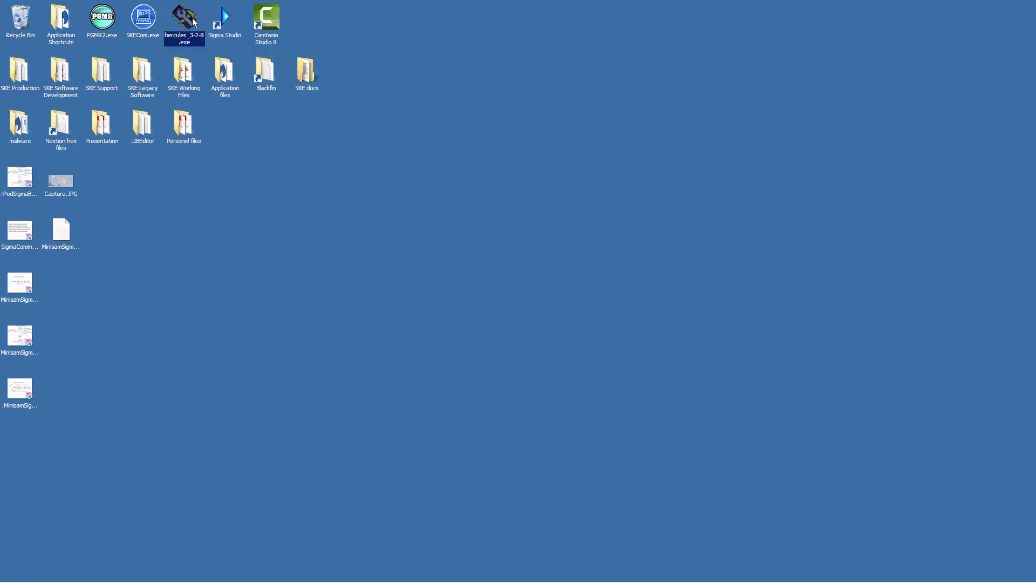
{"action": "double_click", "coordinate": [193, 22]}
{"action": "left_click", "coordinate": [552, 304]}
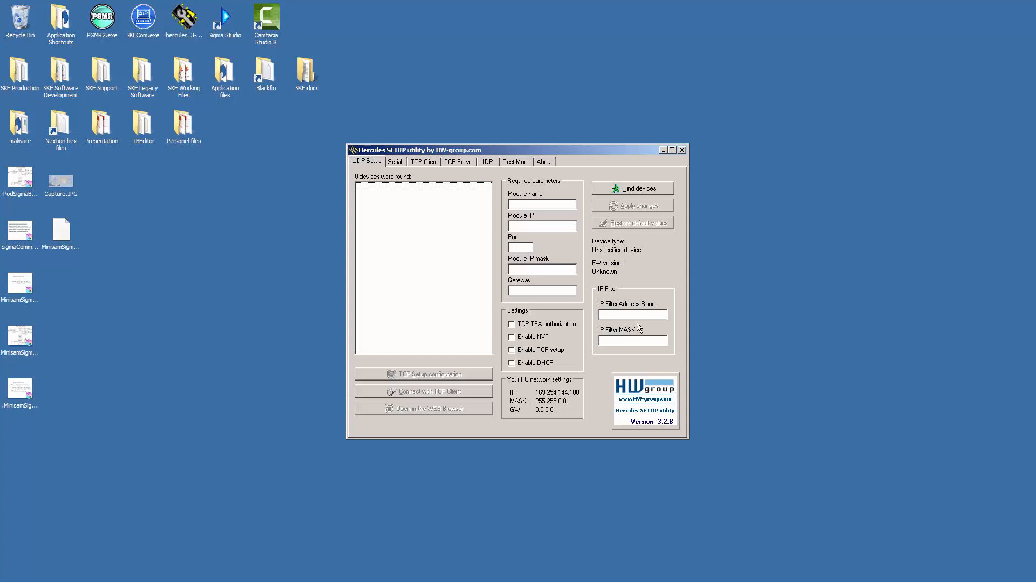
{"action": "left_click", "coordinate": [682, 150]}
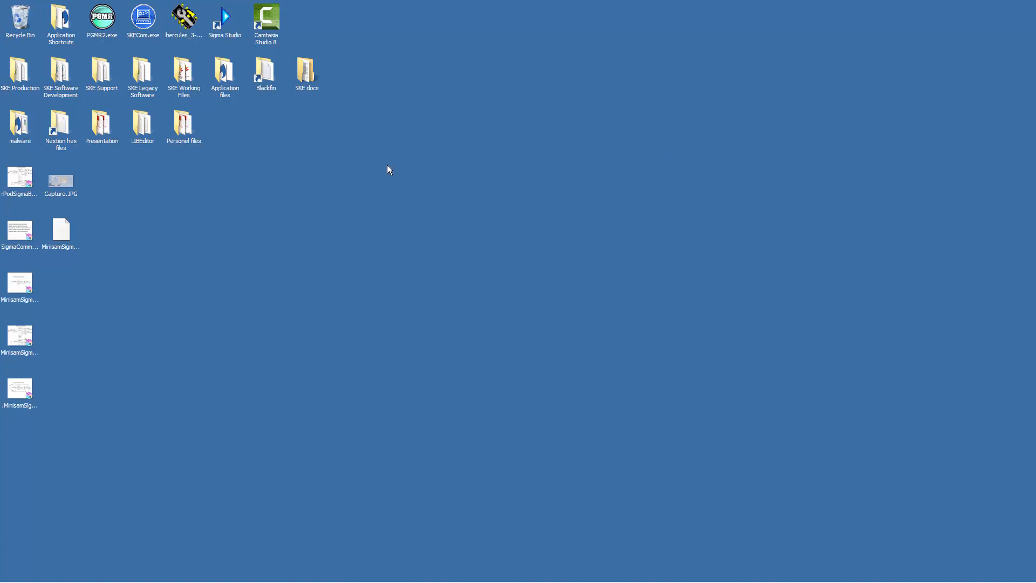
Launch PGMR2 from the desktop, check the PC's IP address in its status information, and close it.
{"action": "double_click", "coordinate": [105, 22]}
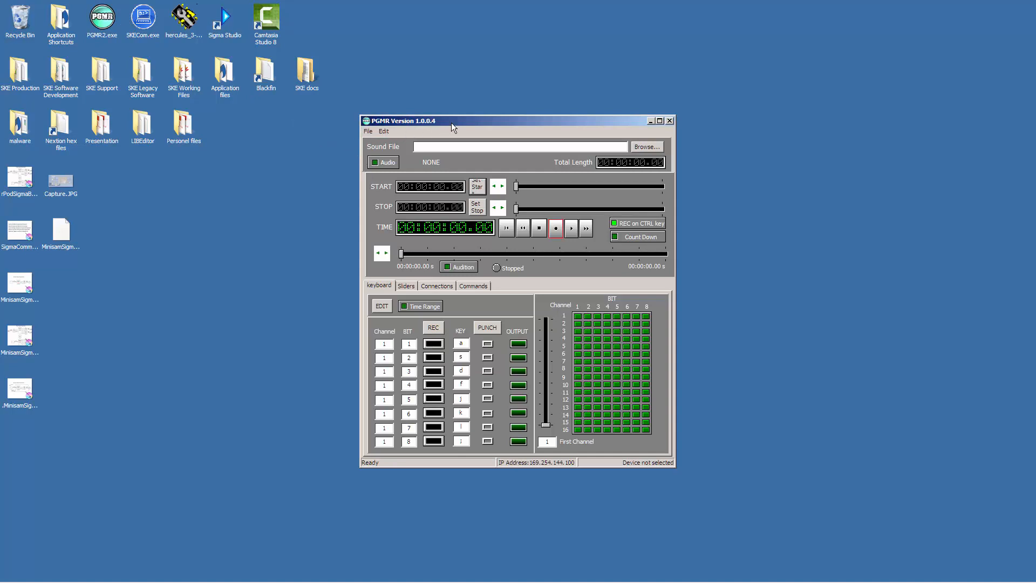
{"action": "left_click_drag", "start_coordinate": [451, 122], "coordinate": [435, 95]}
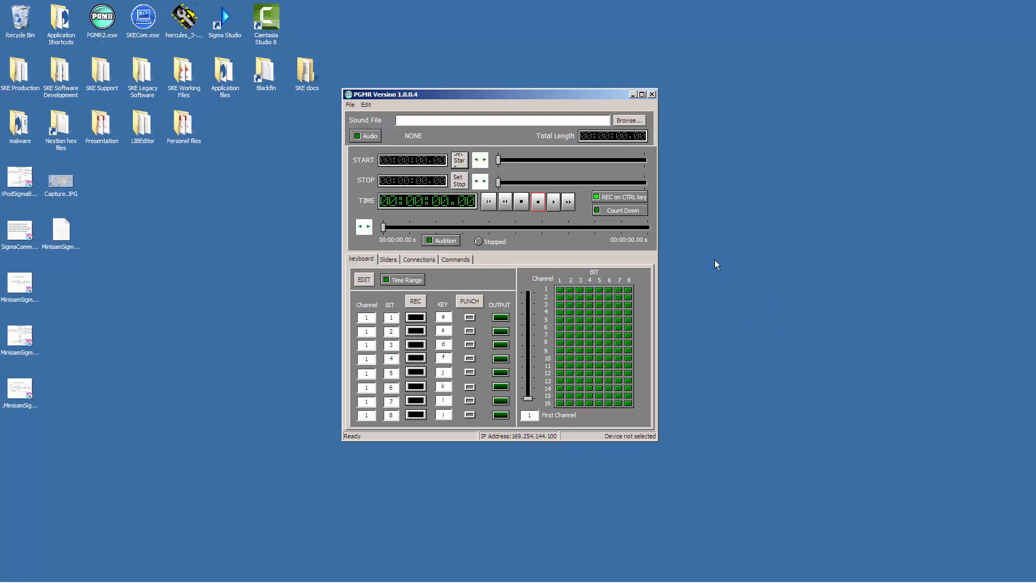
{"action": "left_click_drag", "start_coordinate": [530, 93], "coordinate": [678, 53]}
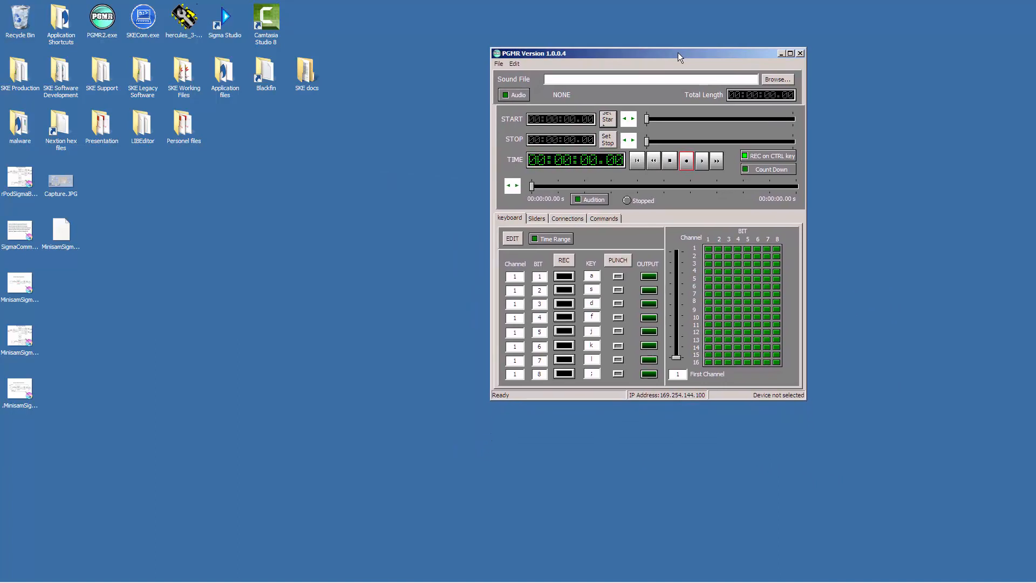
{"action": "left_click", "coordinate": [802, 53]}
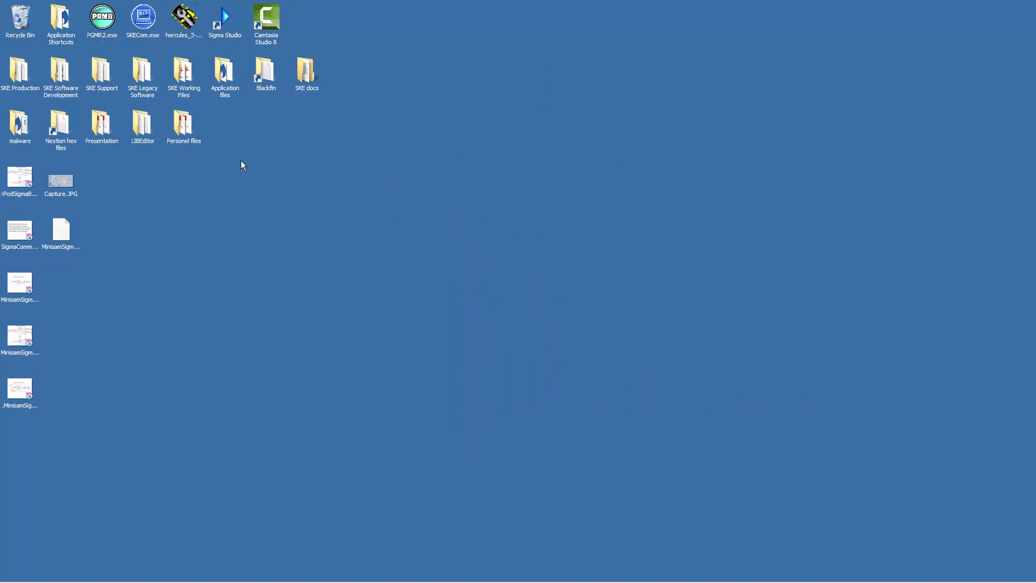
Launch SKECom, widen its console window, and connect to the board on COM3 at 115200 baud.
{"action": "double_click", "coordinate": [144, 19]}
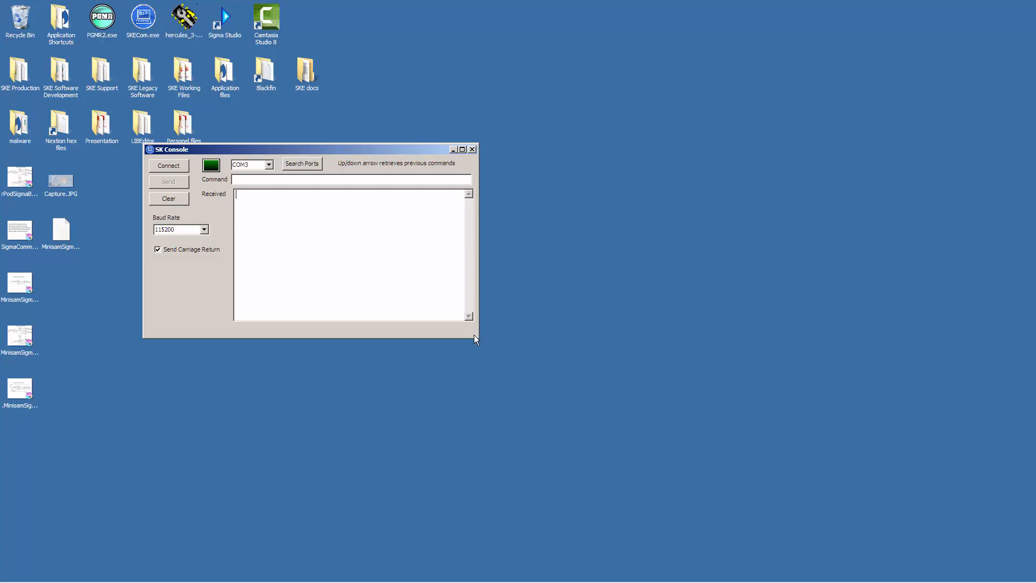
{"action": "left_click_drag", "start_coordinate": [477, 338], "coordinate": [781, 373]}
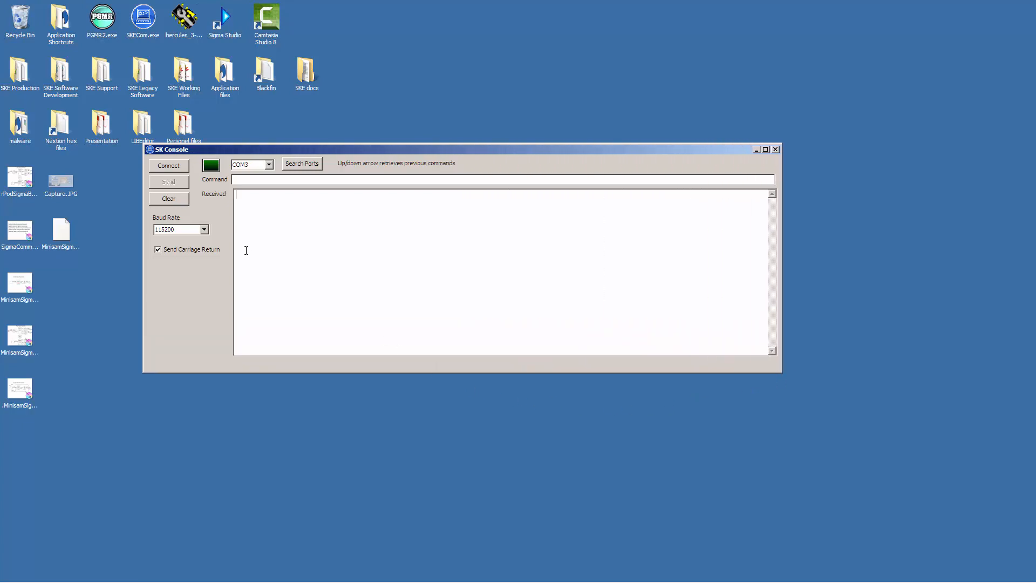
{"action": "left_click_drag", "start_coordinate": [201, 150], "coordinate": [282, 119]}
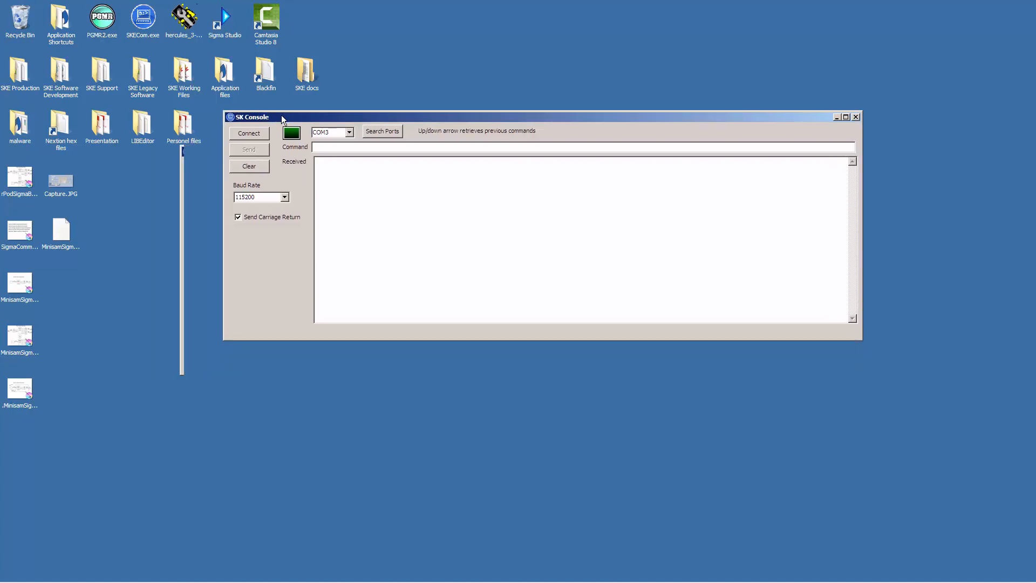
{"action": "left_click", "coordinate": [258, 132]}
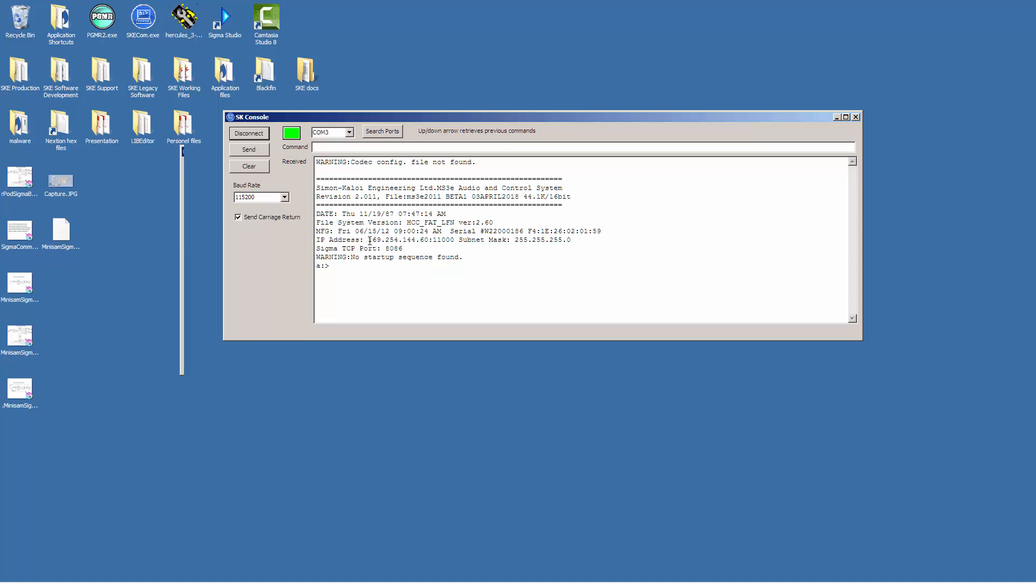
Examine the board's IP address and Sigma TCP port in the received startup text.
{"action": "left_click_drag", "start_coordinate": [371, 240], "coordinate": [433, 241]}
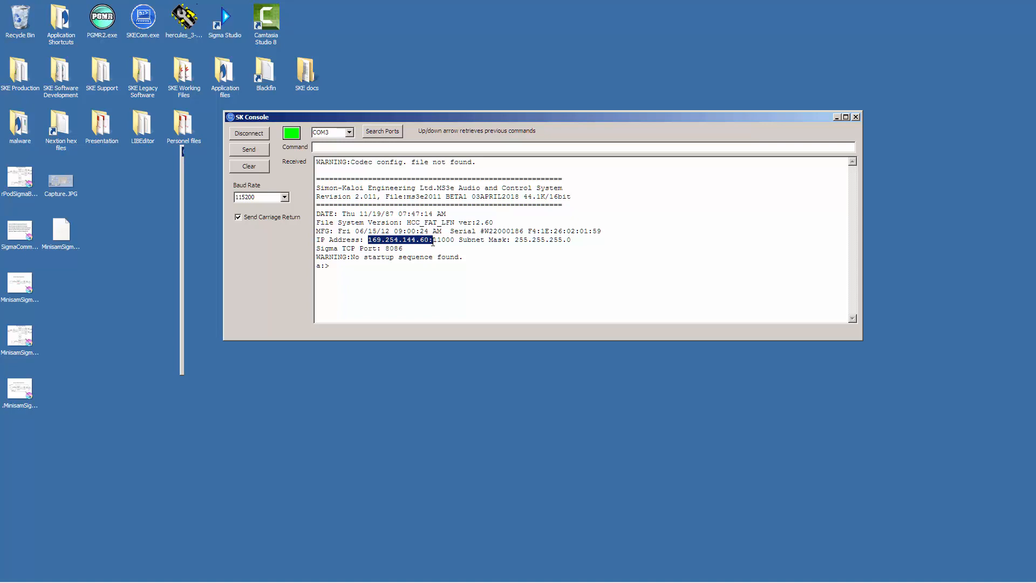
{"action": "left_click", "coordinate": [433, 242]}
{"action": "left_click_drag", "start_coordinate": [316, 249], "coordinate": [378, 250]}
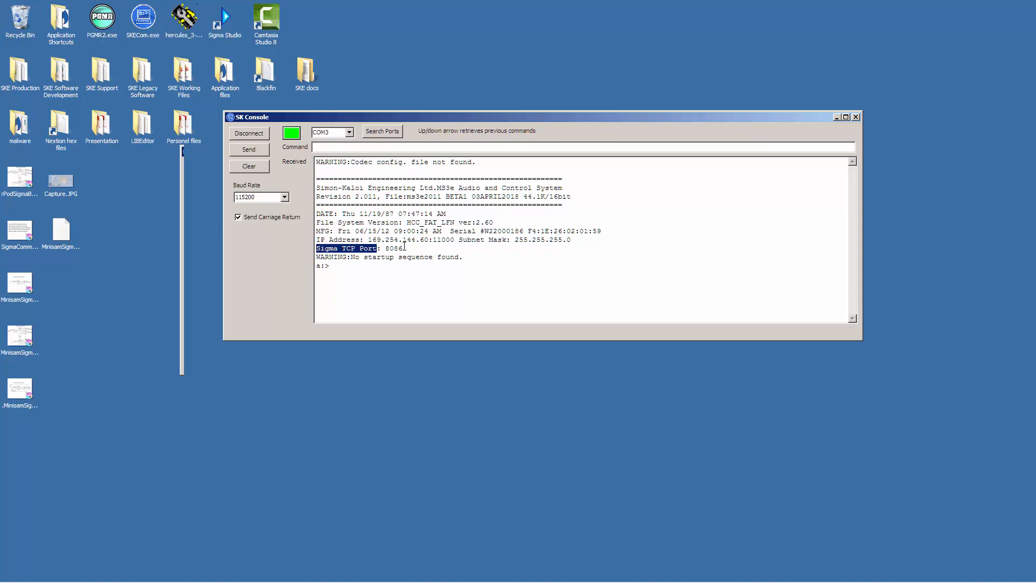
{"action": "left_click_drag", "start_coordinate": [405, 248], "coordinate": [384, 249]}
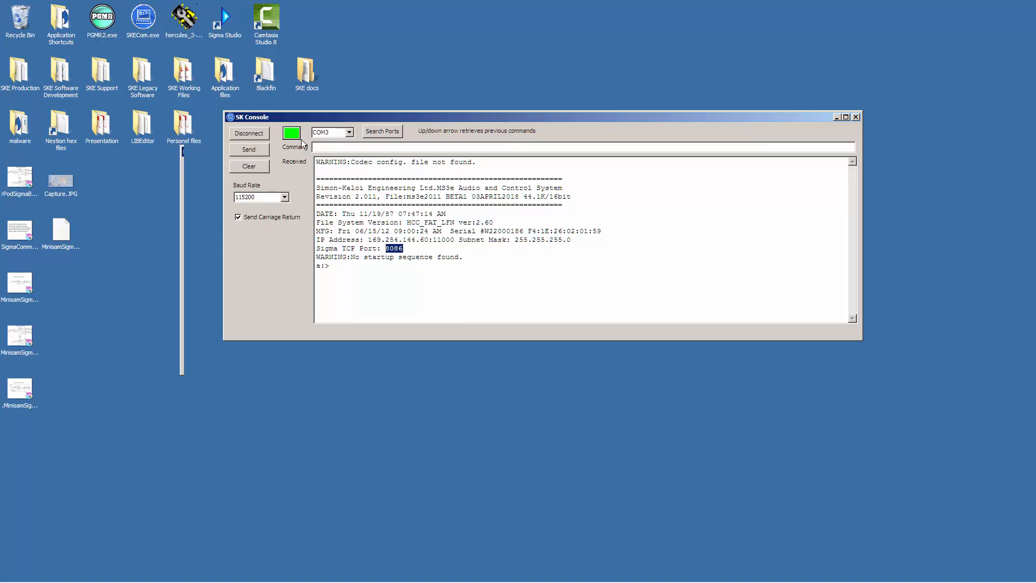
{"action": "left_click_drag", "start_coordinate": [311, 120], "coordinate": [269, 157]}
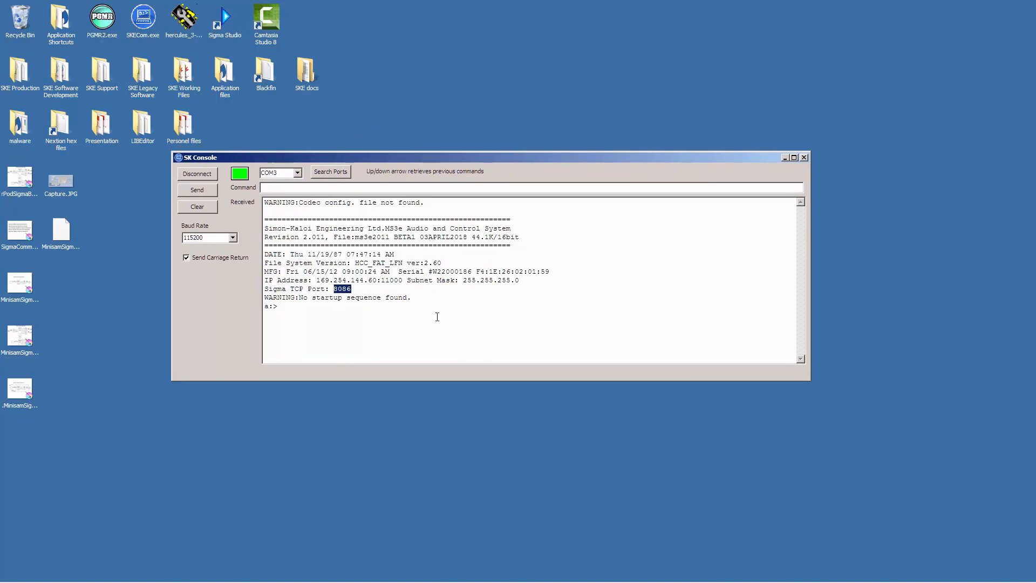
{"action": "left_click", "coordinate": [413, 292]}
Send the command "Verbose on" to the board and move the console window aside on the desktop.
{"action": "left_click_drag", "start_coordinate": [439, 157], "coordinate": [364, 173]}
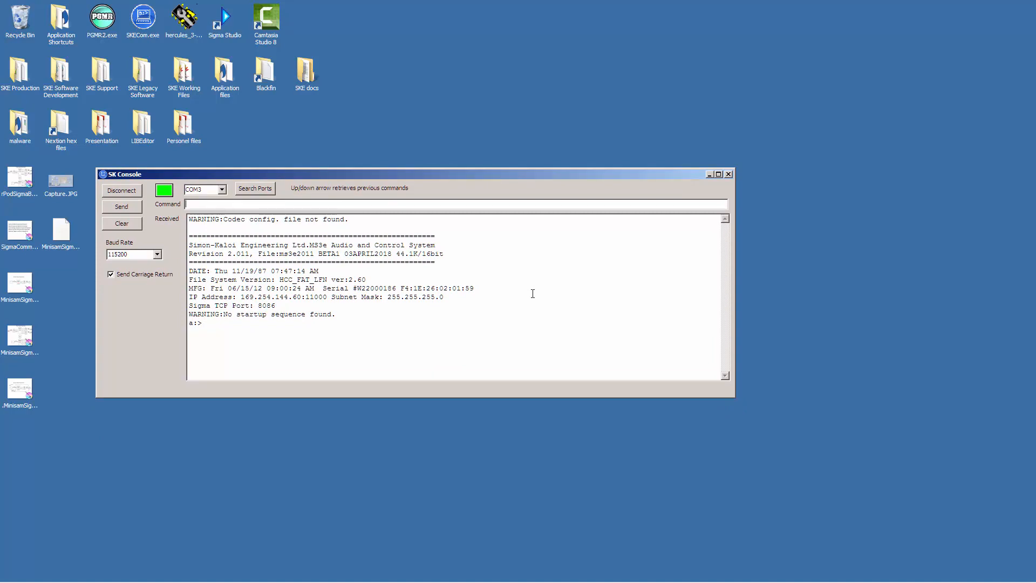
{"action": "type", "text": "Verbose on"}
{"action": "key", "text": "Return"}
{"action": "left_click_drag", "start_coordinate": [292, 174], "coordinate": [255, 190]}
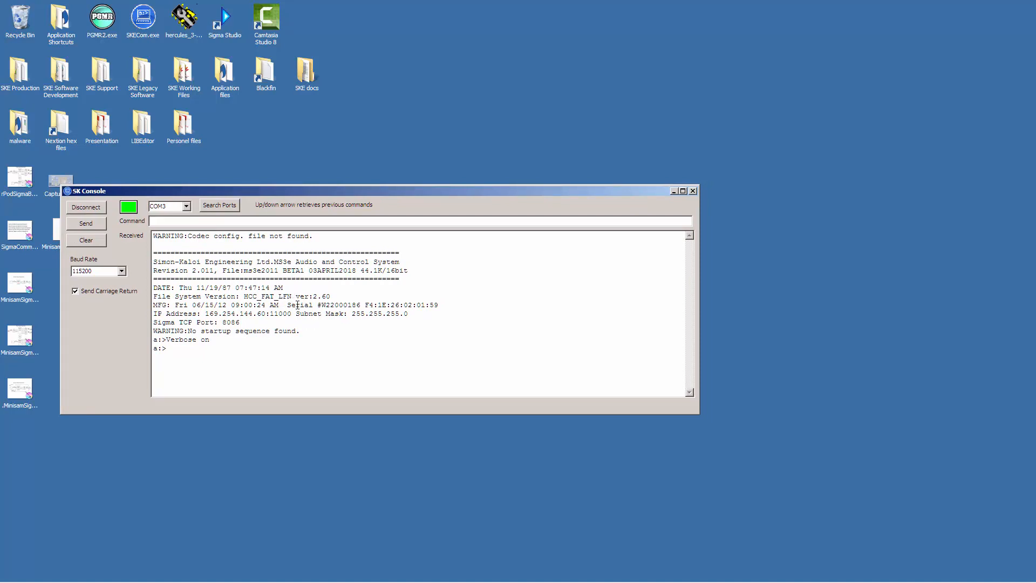
{"action": "left_click_drag", "start_coordinate": [295, 190], "coordinate": [251, 182]}
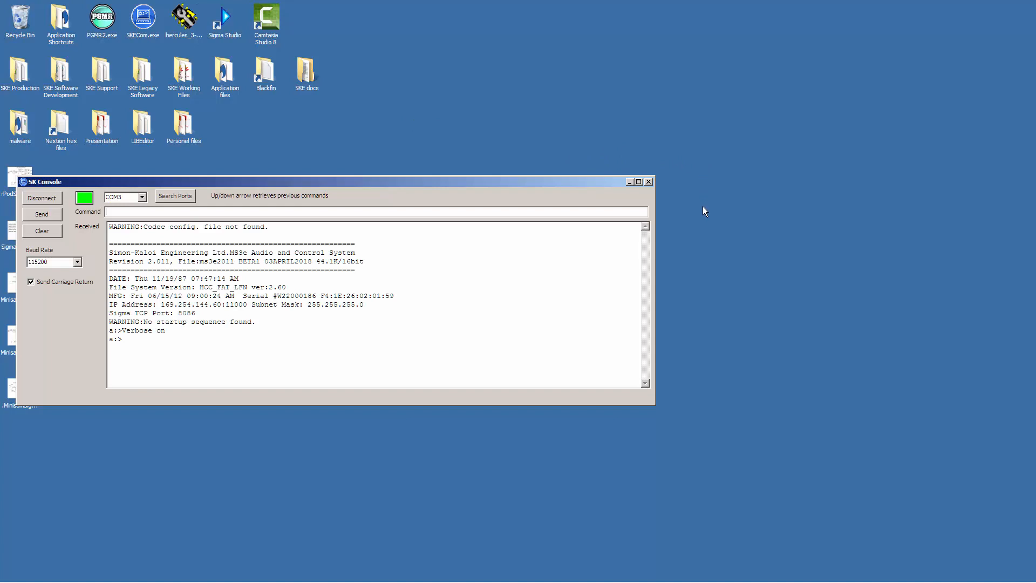
Bring up the SigmaStudio 3.12 program folder beside the console and look through its files up to the compiler folder.
{"action": "mouse_move", "coordinate": [559, 582]}
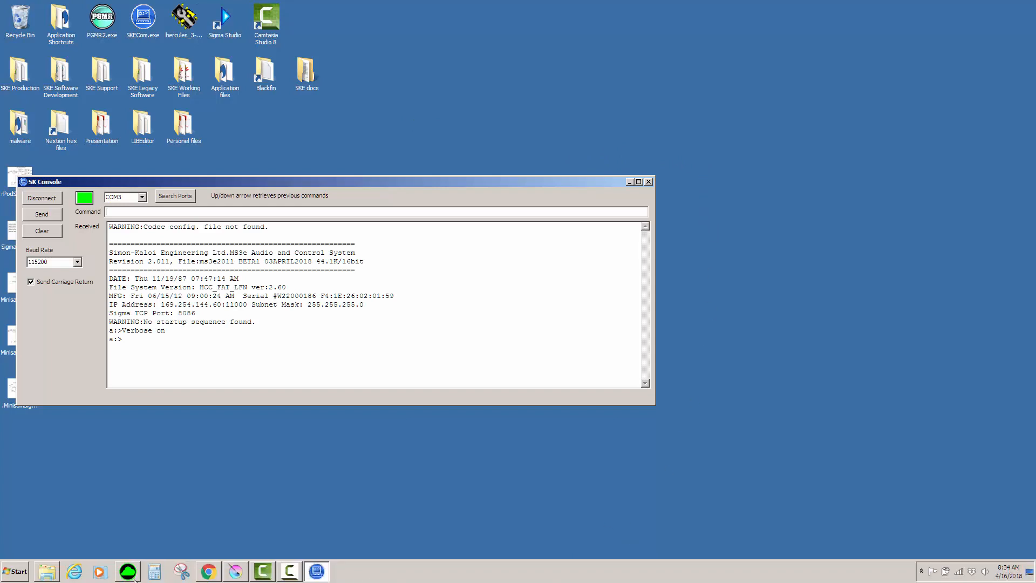
{"action": "left_click", "coordinate": [46, 576]}
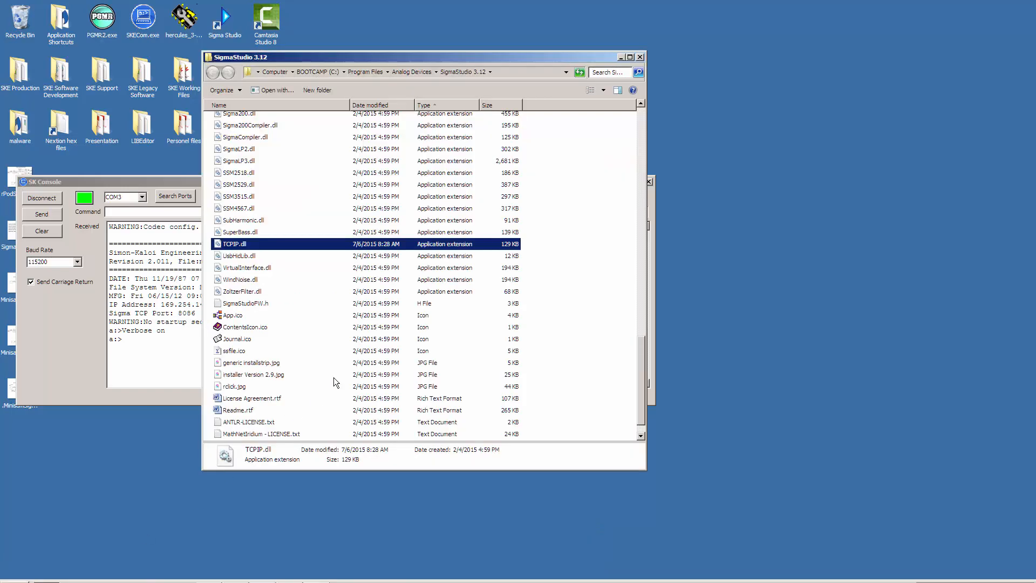
{"action": "left_click_drag", "start_coordinate": [394, 57], "coordinate": [514, 57]}
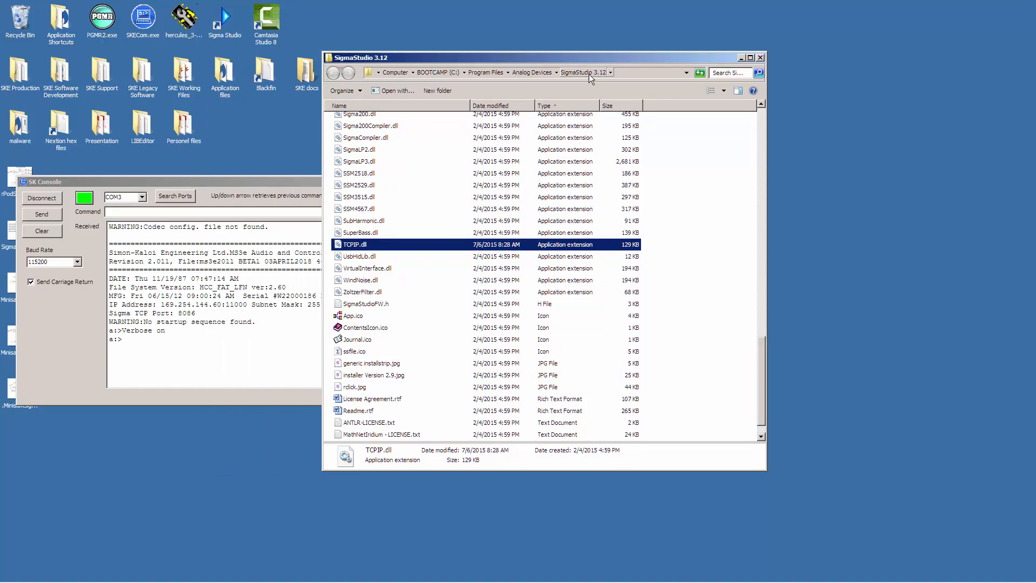
{"action": "scroll", "coordinate": [677, 240], "scroll_direction": "up", "scroll_amount": 5}
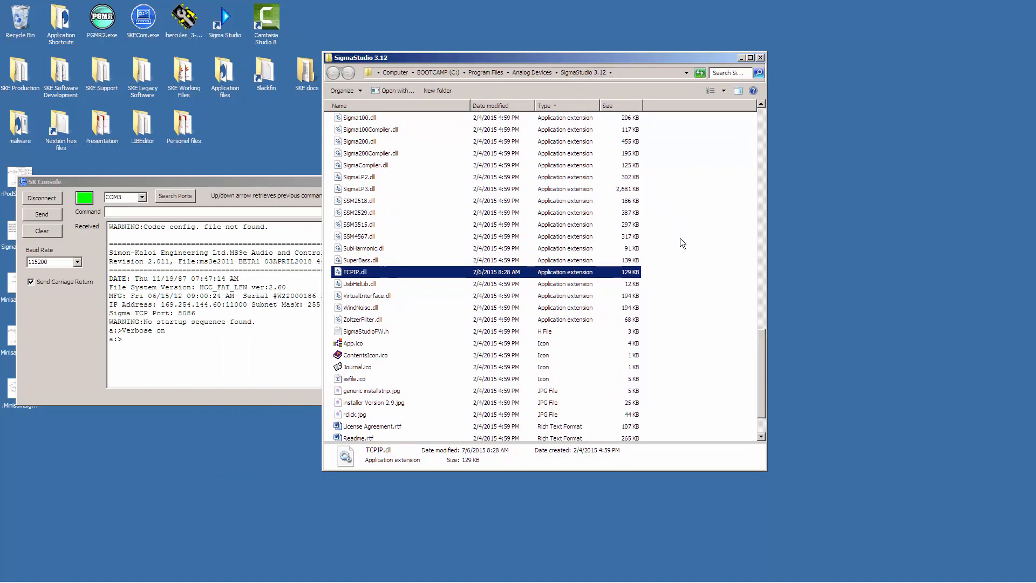
{"action": "scroll", "coordinate": [671, 249], "scroll_direction": "down", "scroll_amount": 2}
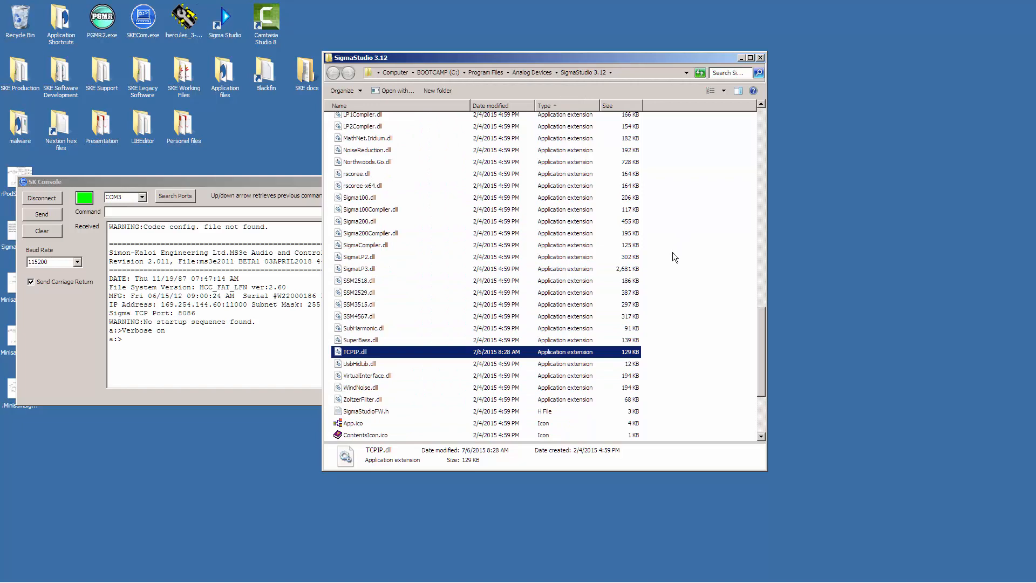
{"action": "scroll", "coordinate": [676, 258], "scroll_direction": "down", "scroll_amount": 3}
{"action": "scroll", "coordinate": [691, 273], "scroll_direction": "up", "scroll_amount": 6}
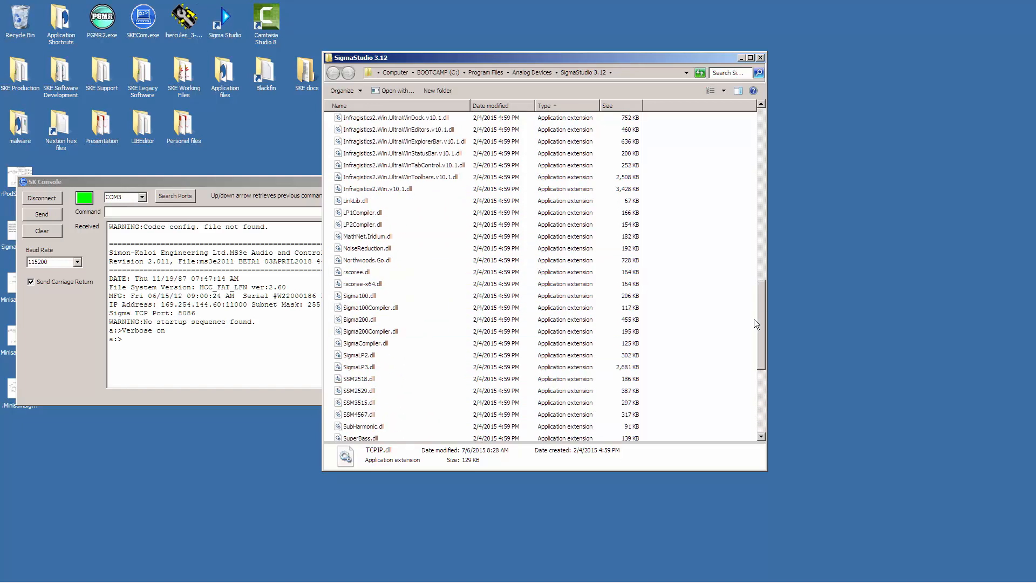
{"action": "left_click_drag", "start_coordinate": [760, 328], "coordinate": [753, 150]}
{"action": "left_click", "coordinate": [354, 122]}
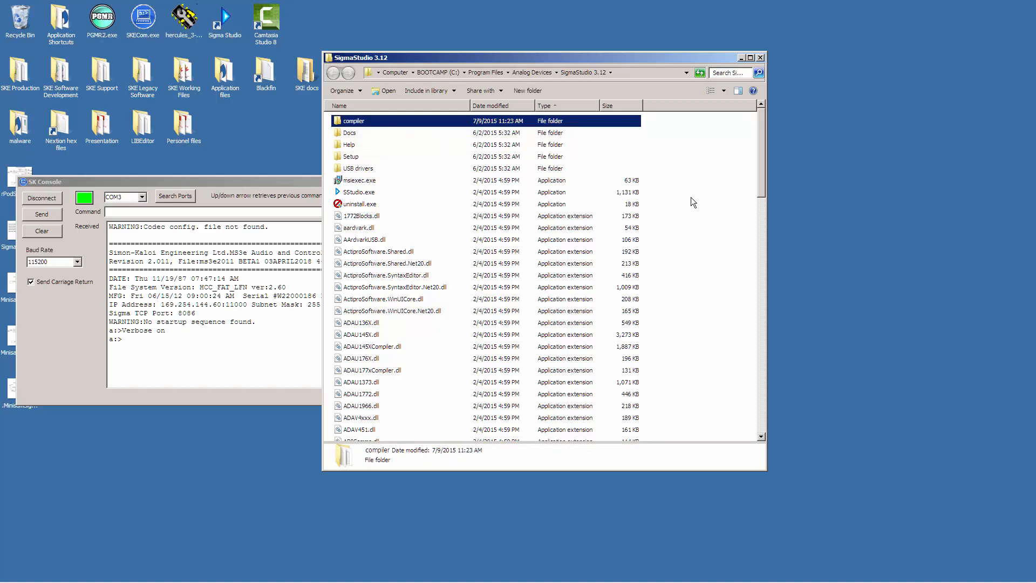
Locate and select TCPIP.dll among the application extensions in the SigmaStudio 3.12 folder.
{"action": "scroll", "coordinate": [692, 204], "scroll_direction": "down", "scroll_amount": 4}
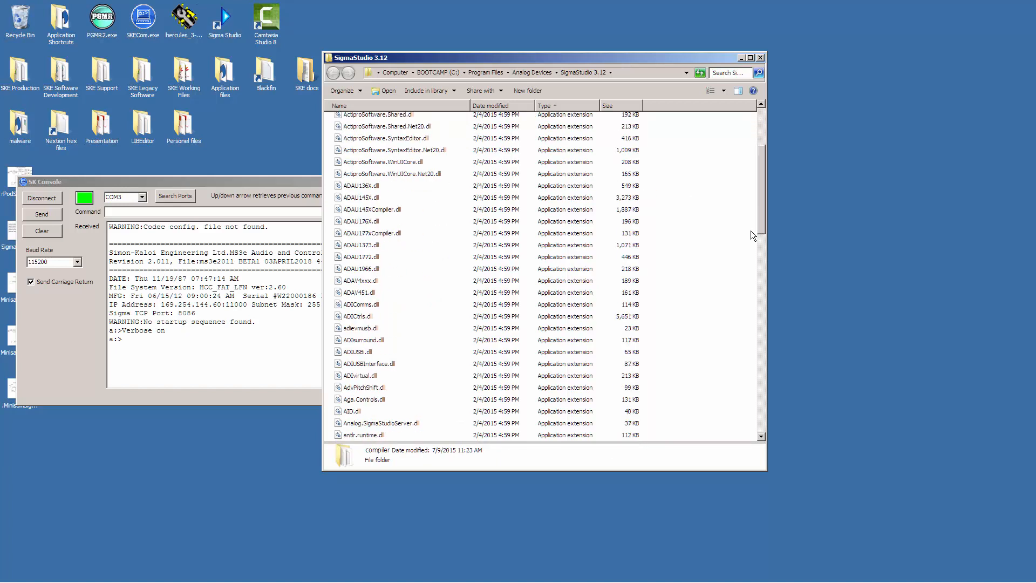
{"action": "left_click_drag", "start_coordinate": [760, 222], "coordinate": [746, 390]}
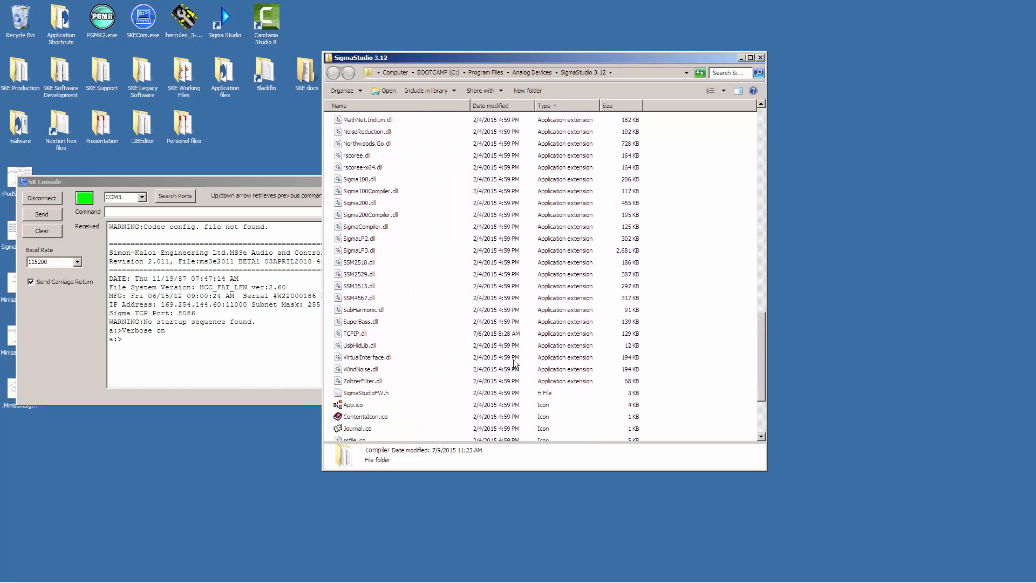
{"action": "left_click", "coordinate": [385, 338]}
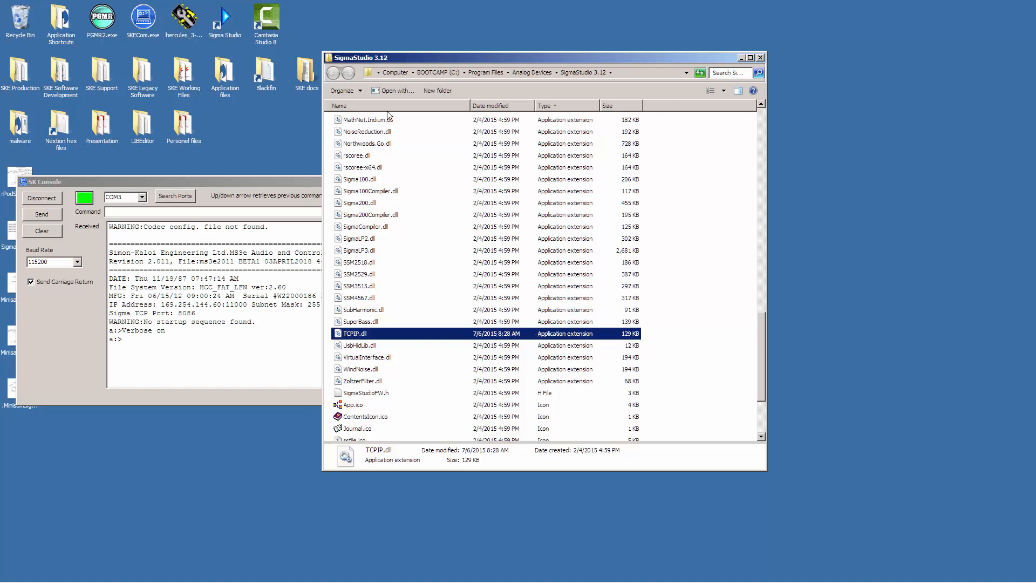
Move the SigmaStudio 3.12 folder window clear of the console, look over its remaining files, and minimize it.
{"action": "left_click_drag", "start_coordinate": [411, 61], "coordinate": [547, 40]}
{"action": "scroll", "coordinate": [825, 305], "scroll_direction": "up", "scroll_amount": 10}
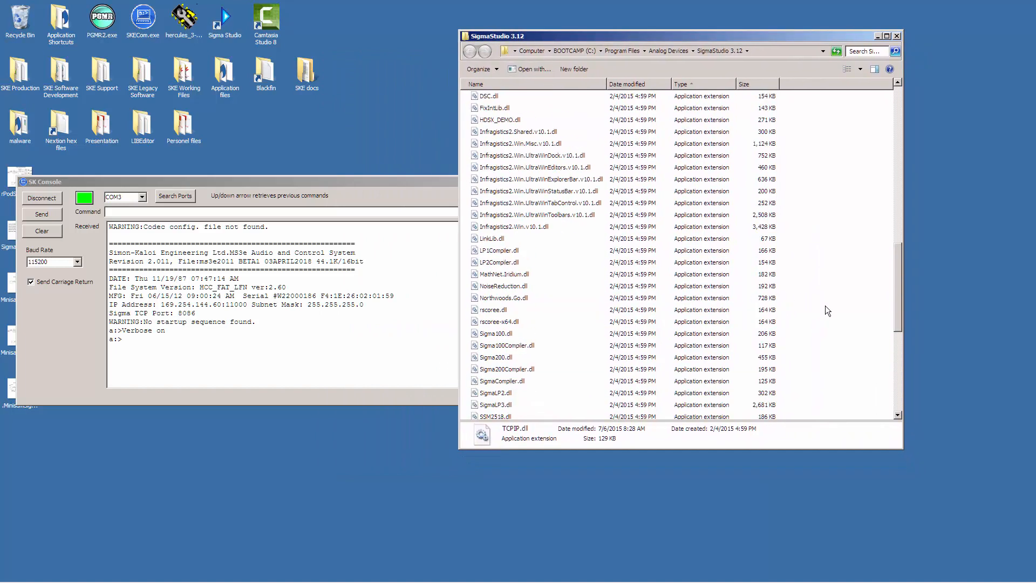
{"action": "scroll", "coordinate": [819, 322], "scroll_direction": "up", "scroll_amount": 5}
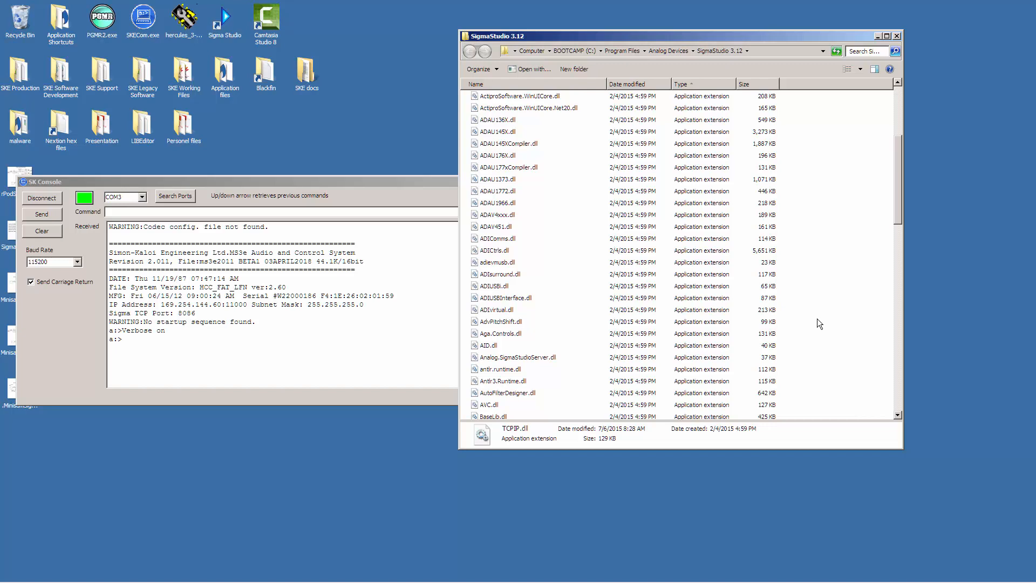
{"action": "scroll", "coordinate": [829, 307], "scroll_direction": "down", "scroll_amount": 5}
{"action": "scroll", "coordinate": [828, 307], "scroll_direction": "up", "scroll_amount": 10}
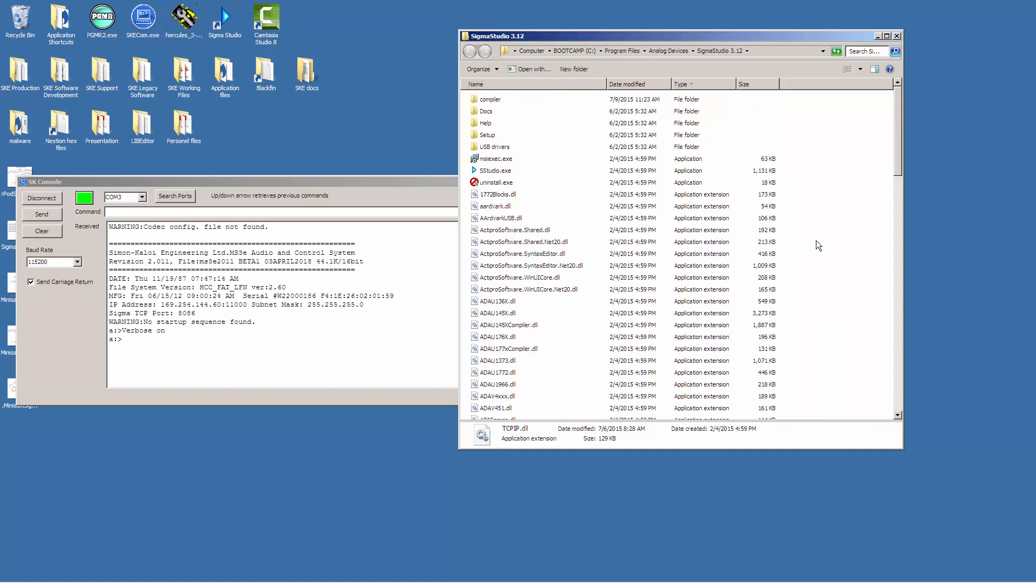
{"action": "left_click", "coordinate": [876, 36]}
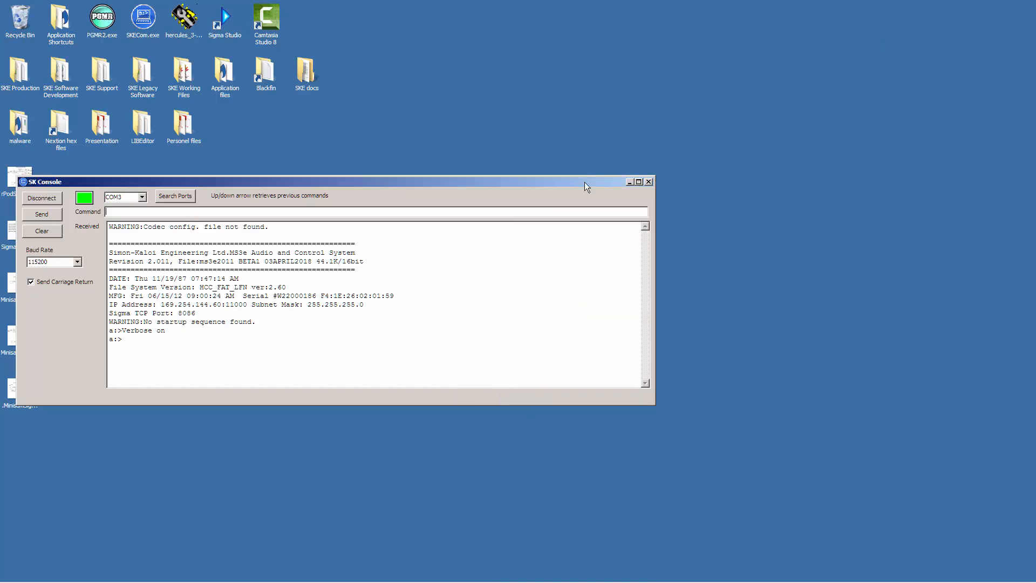
Move the console window slightly up the desktop and launch SigmaStudio.
{"action": "left_click_drag", "start_coordinate": [529, 182], "coordinate": [530, 155]}
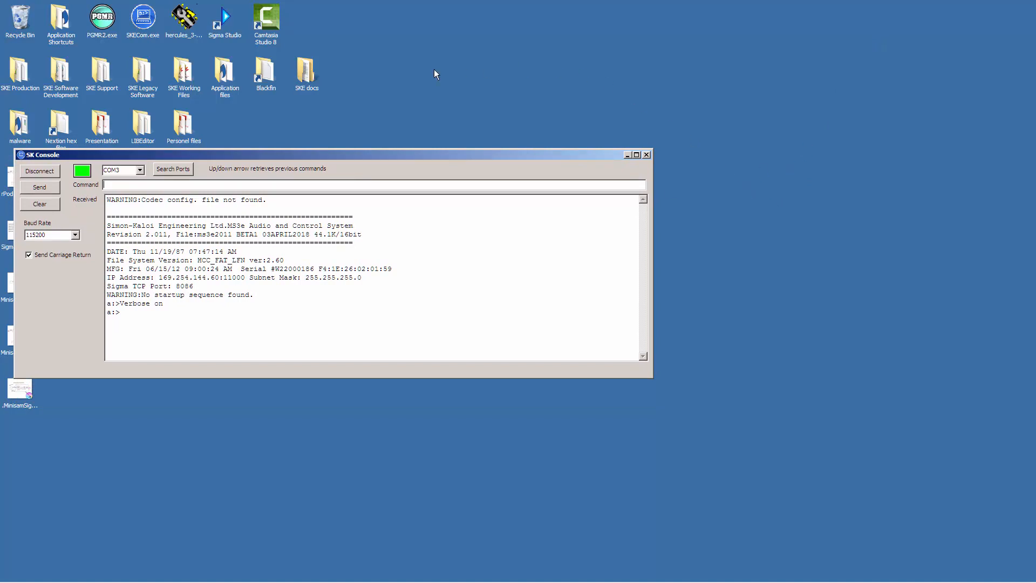
{"action": "double_click", "coordinate": [225, 20]}
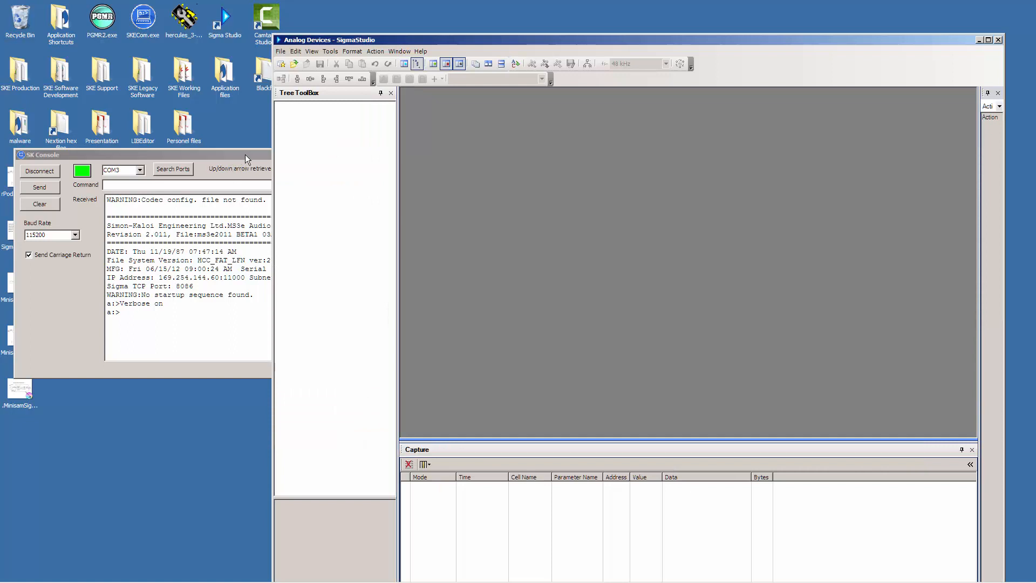
Return to the serial console and send the command "Sigma on" to the board.
{"action": "left_click", "coordinate": [245, 155]}
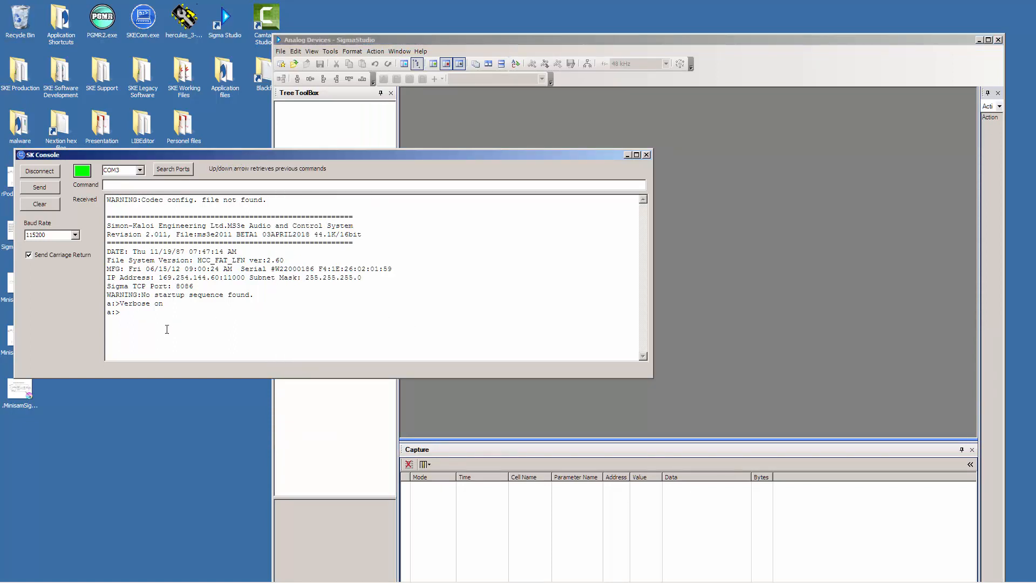
{"action": "left_click", "coordinate": [132, 186]}
{"action": "type", "text": "Sigma on"}
{"action": "key", "text": "Return"}
Switch to SigmaStudio, fit its window on the desktop, create a new project and enlarge its hardware configuration area.
{"action": "left_click", "coordinate": [790, 303]}
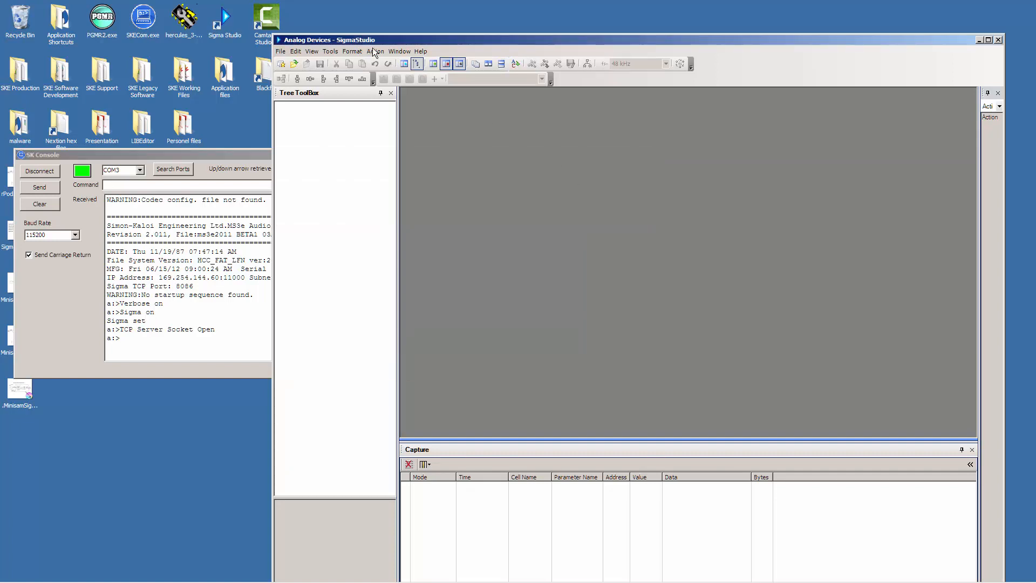
{"action": "left_click_drag", "start_coordinate": [386, 40], "coordinate": [288, 8]}
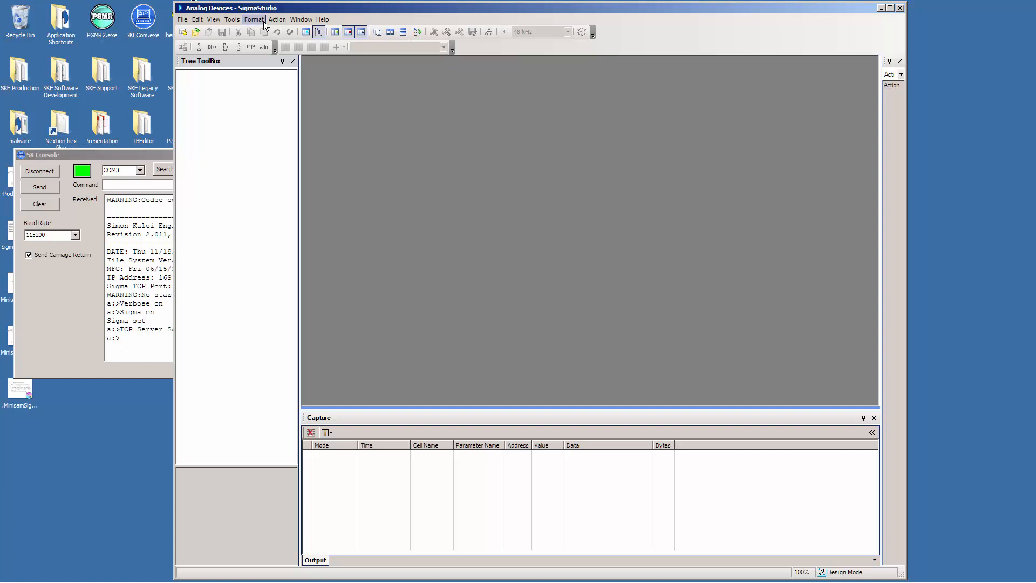
{"action": "left_click", "coordinate": [186, 21]}
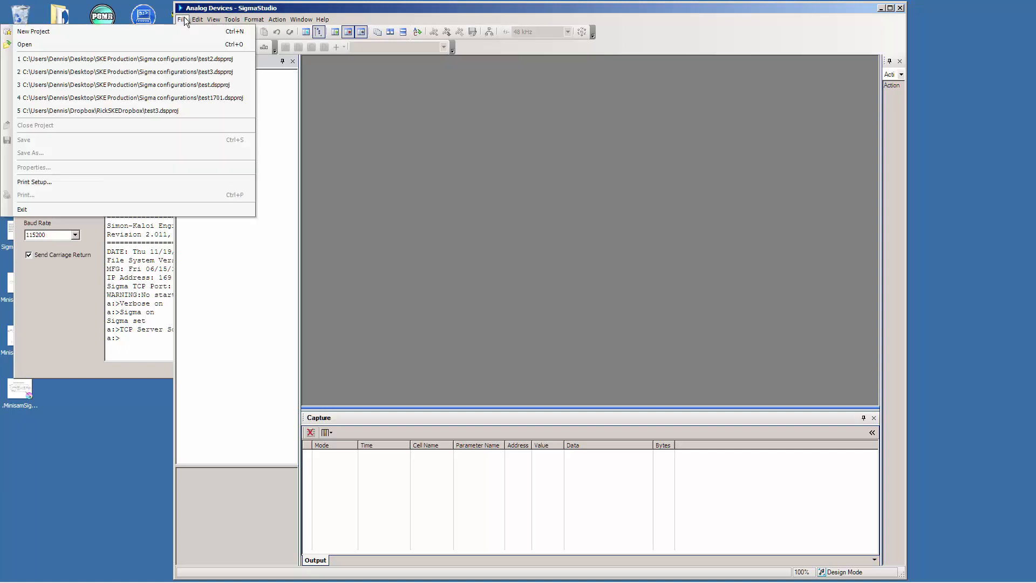
{"action": "left_click", "coordinate": [180, 30]}
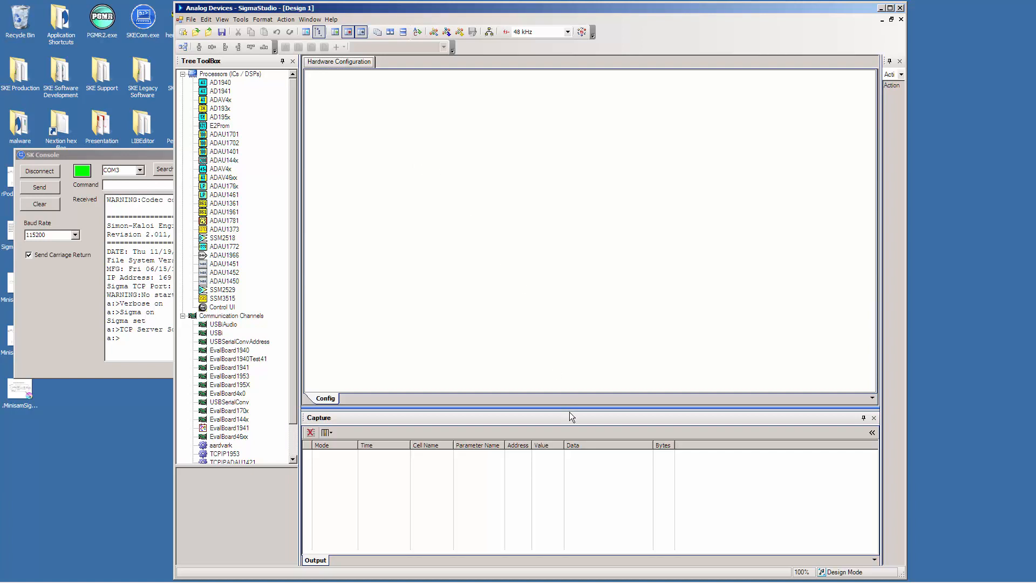
{"action": "left_click_drag", "start_coordinate": [570, 411], "coordinate": [571, 430]}
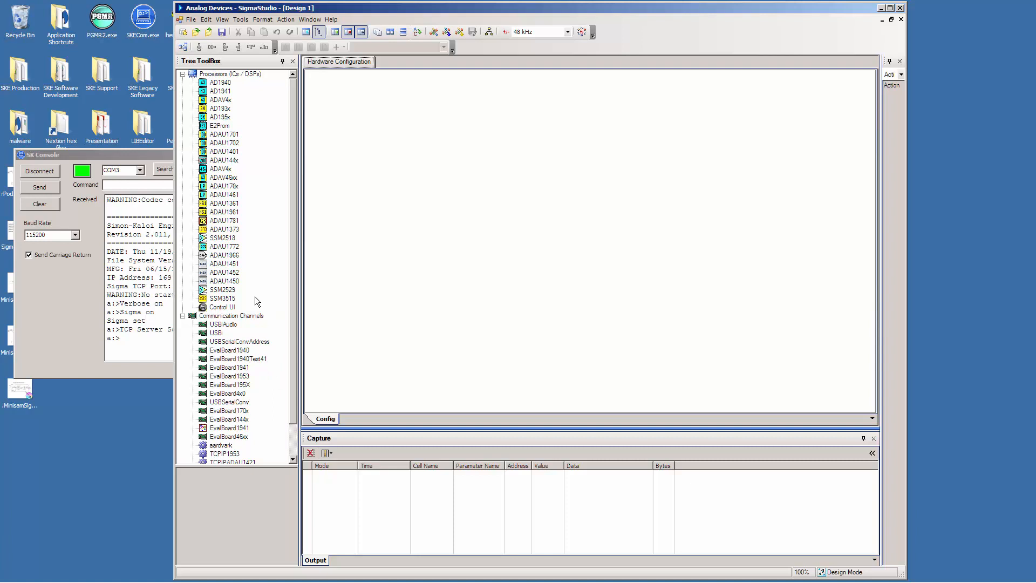
Find the TCPIP1953 communication channel and place it in the middle of the hardware configuration.
{"action": "left_click_drag", "start_coordinate": [290, 373], "coordinate": [295, 421]}
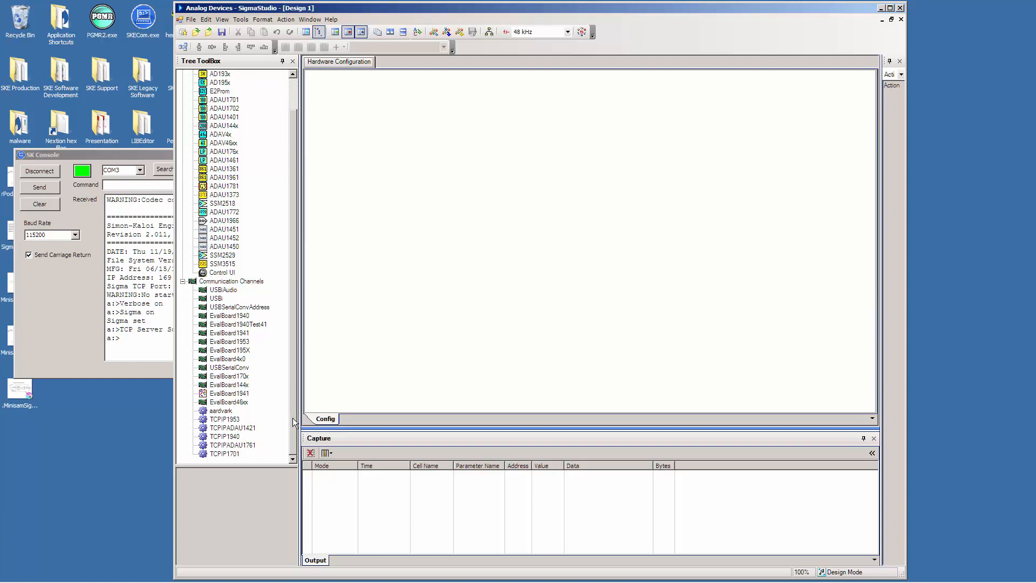
{"action": "left_click", "coordinate": [237, 421]}
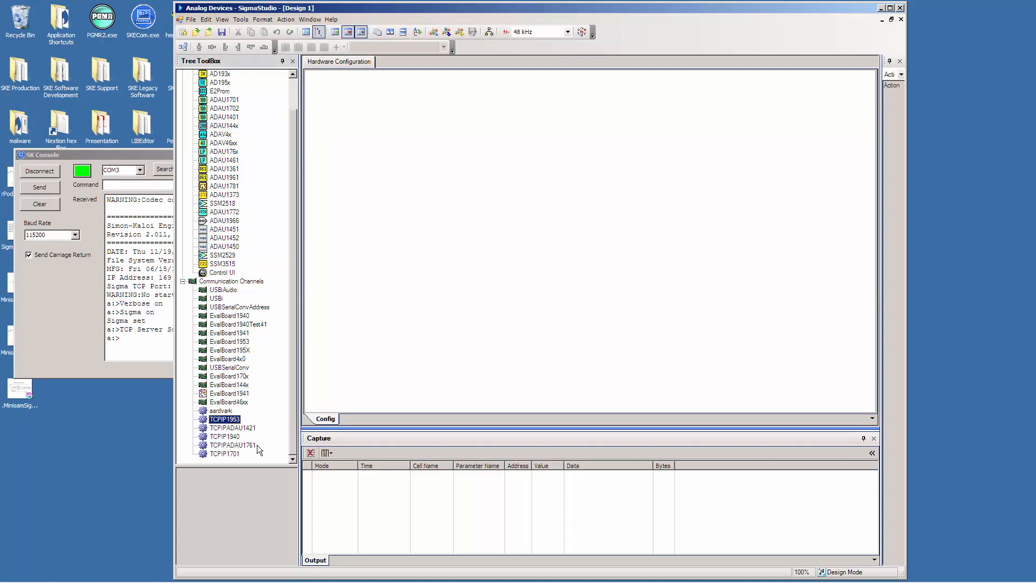
{"action": "left_click", "coordinate": [238, 454]}
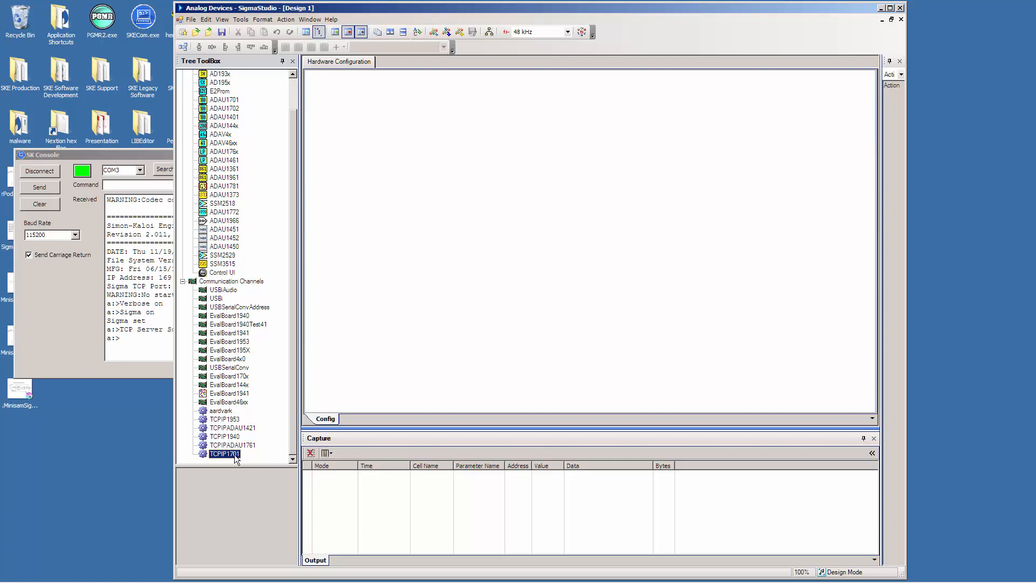
{"action": "left_click", "coordinate": [236, 421]}
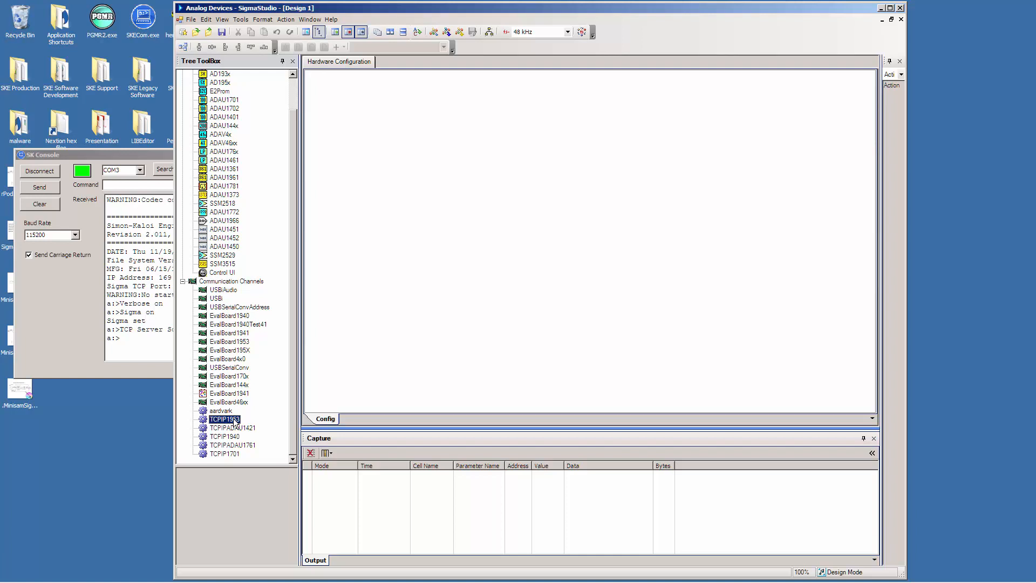
{"action": "left_click_drag", "start_coordinate": [235, 421], "coordinate": [427, 204]}
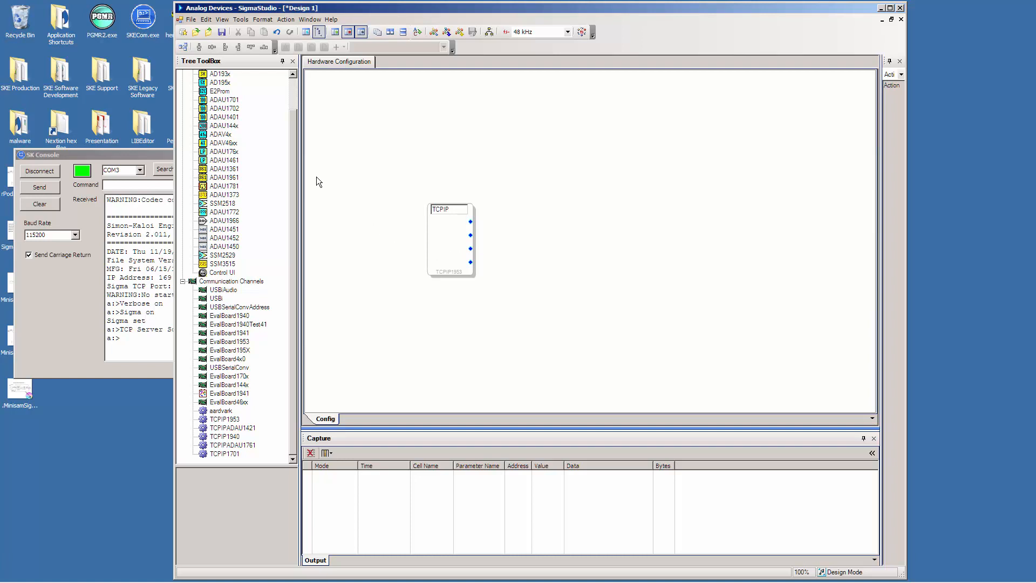
Switch to Krita to check the Sigma processor type in the Mini-Sam block diagram, and minimize the diagram.
{"action": "left_click_drag", "start_coordinate": [293, 180], "coordinate": [294, 144]}
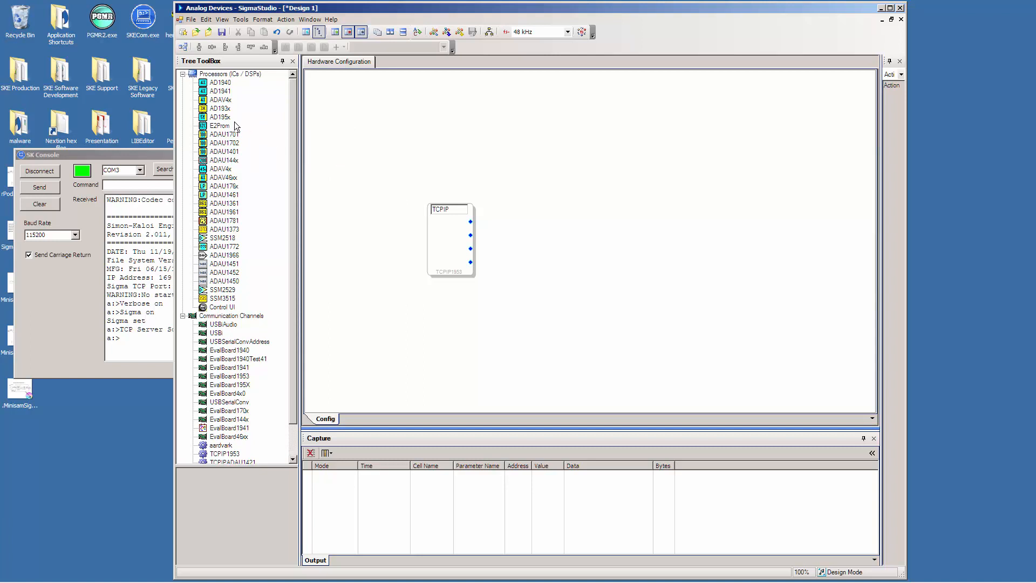
{"action": "mouse_move", "coordinate": [288, 576]}
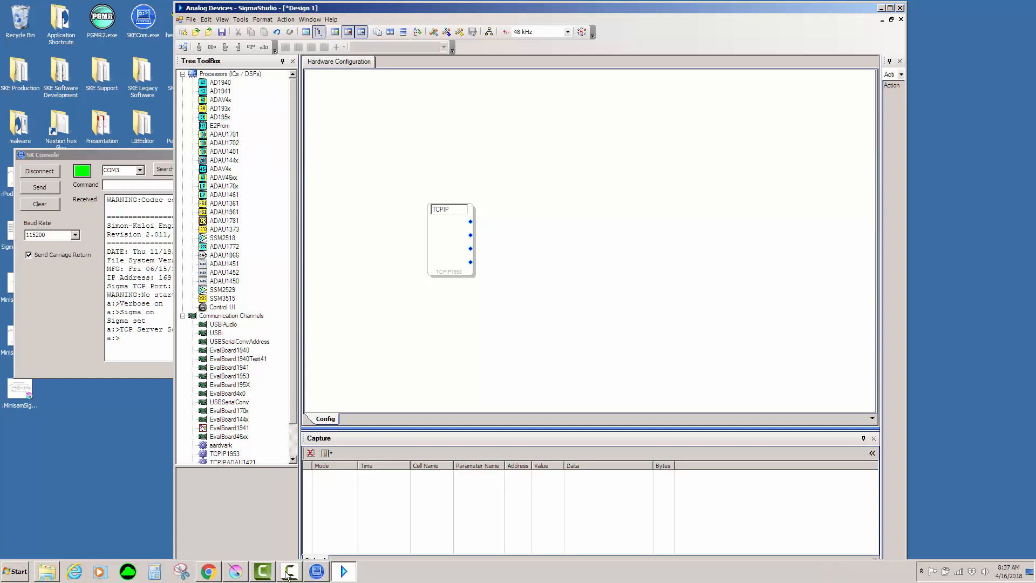
{"action": "left_click", "coordinate": [233, 575]}
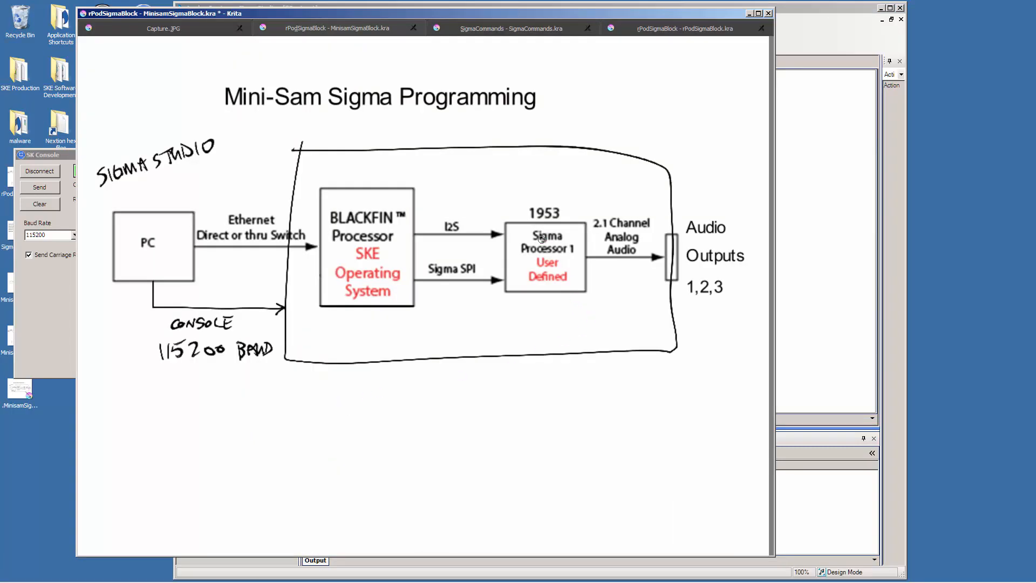
{"action": "left_click", "coordinate": [750, 12]}
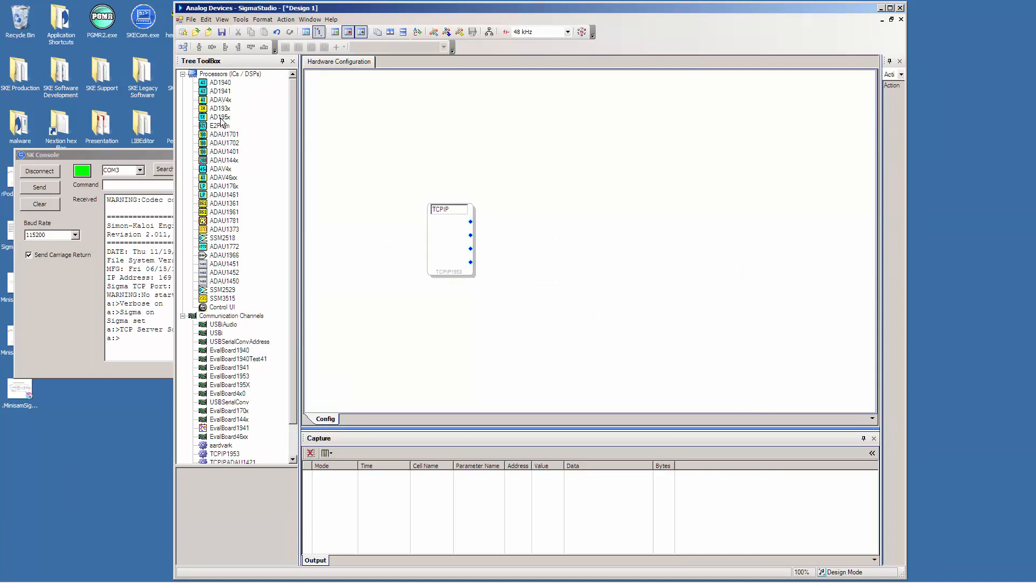
Place an AD195x processor beside the TCPIP block and wire the block's first output to it.
{"action": "left_click_drag", "start_coordinate": [220, 118], "coordinate": [549, 232]}
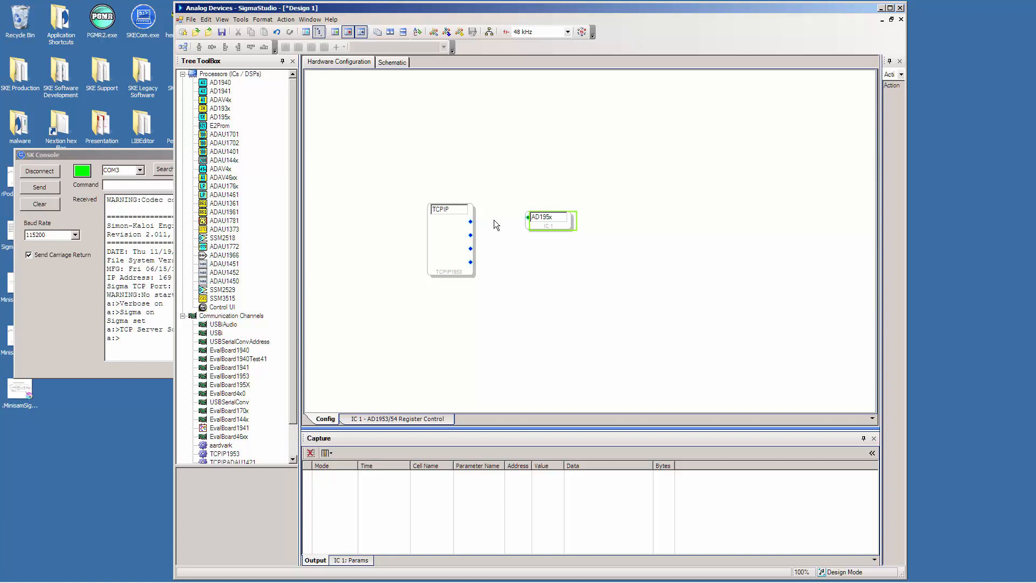
{"action": "left_click_drag", "start_coordinate": [555, 225], "coordinate": [555, 229]}
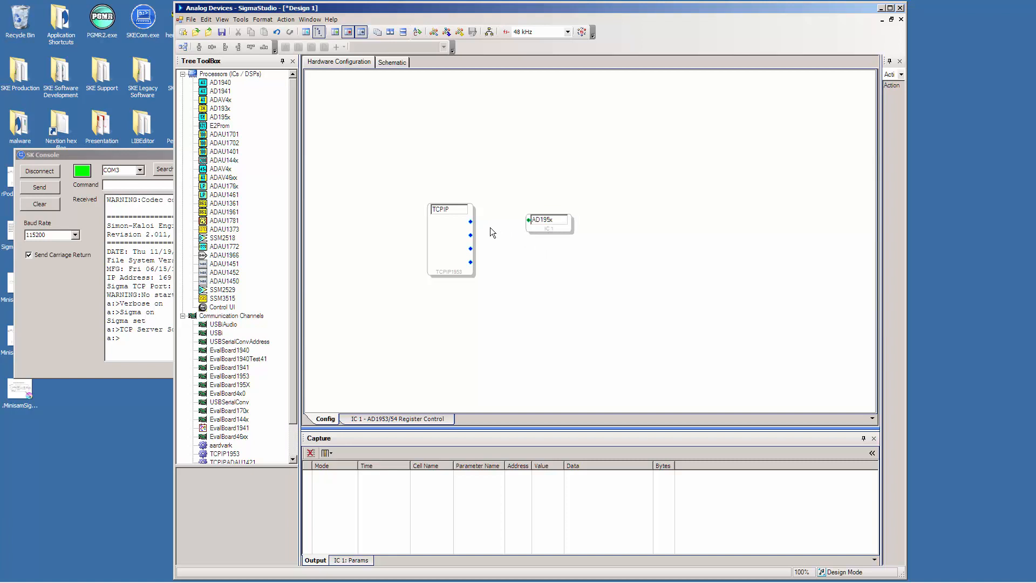
{"action": "left_click_drag", "start_coordinate": [470, 221], "coordinate": [564, 234]}
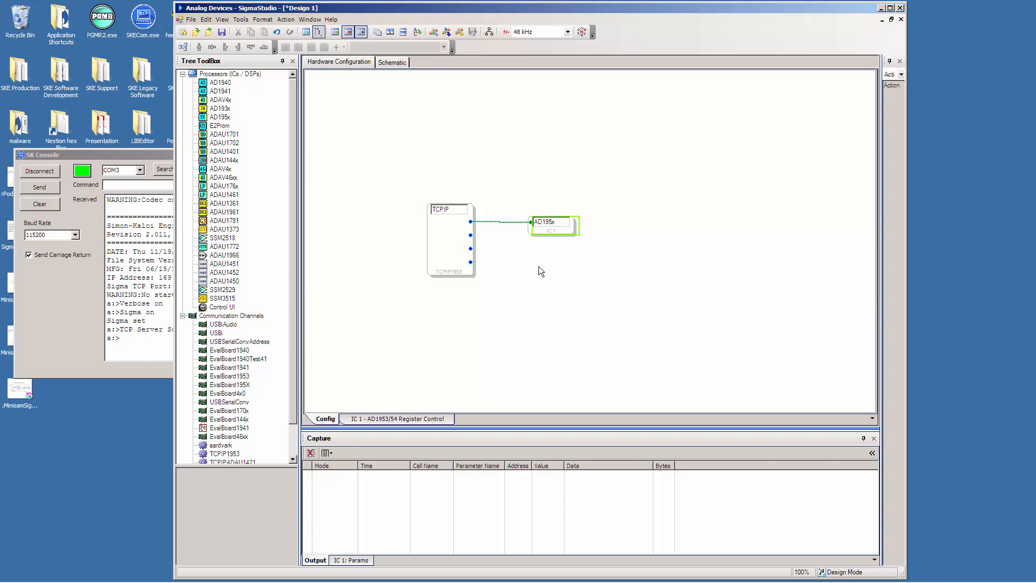
Show the TCPIP block's connection settings and move the form to the empty area below the processor.
{"action": "right_click", "coordinate": [471, 210]}
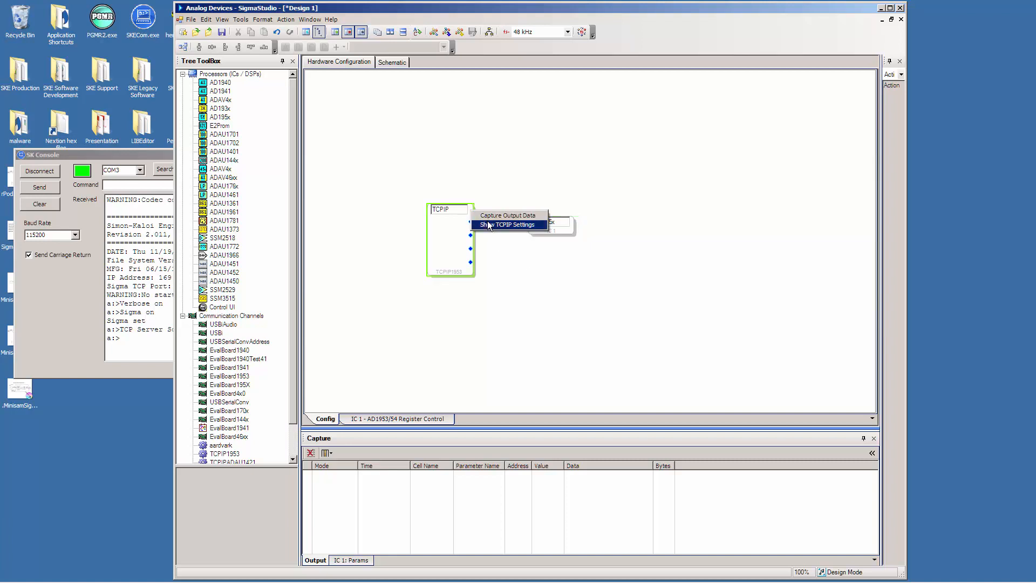
{"action": "left_click", "coordinate": [471, 209]}
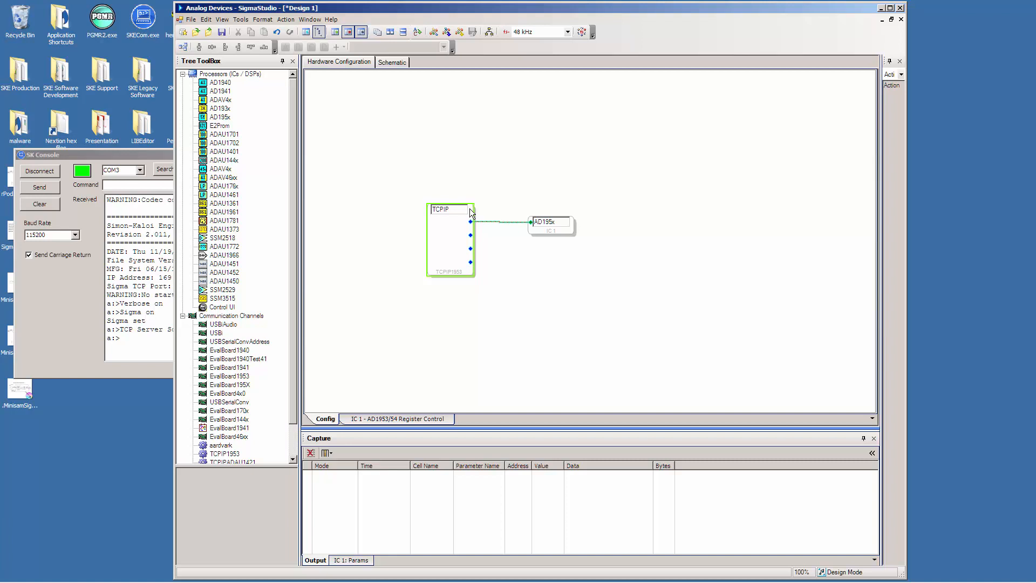
{"action": "right_click", "coordinate": [471, 212]}
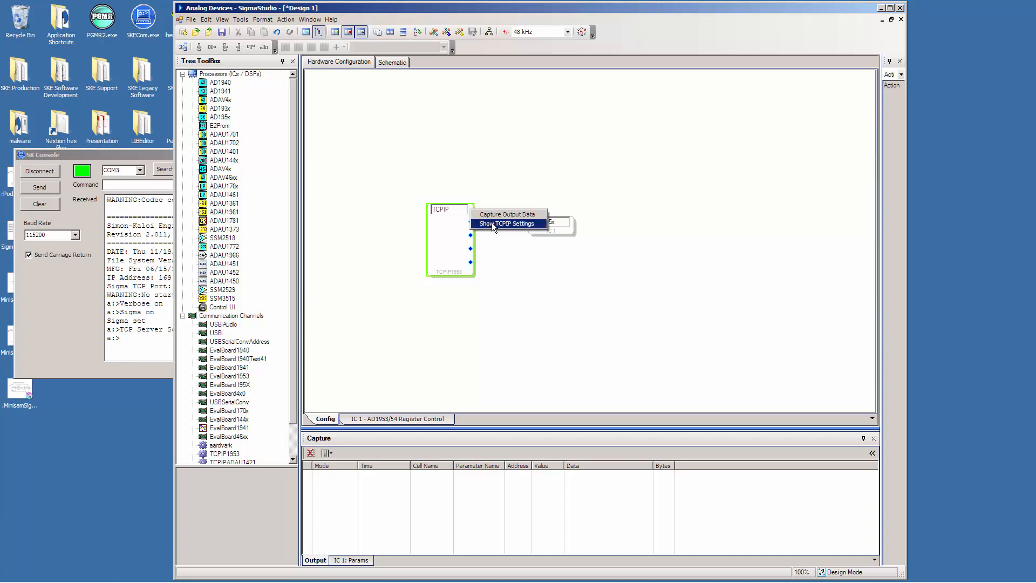
{"action": "left_click", "coordinate": [491, 222]}
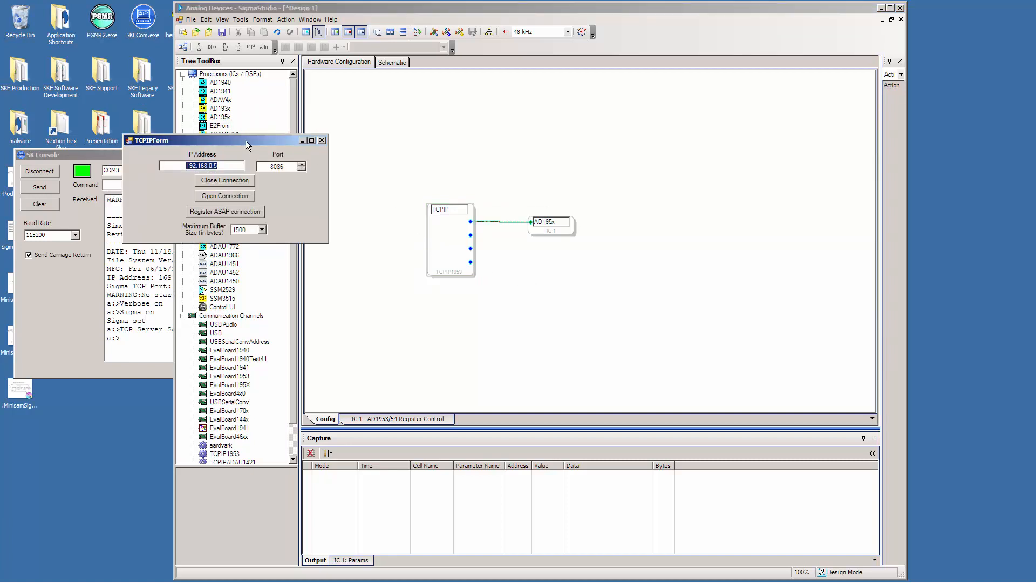
{"action": "left_click_drag", "start_coordinate": [245, 140], "coordinate": [679, 272]}
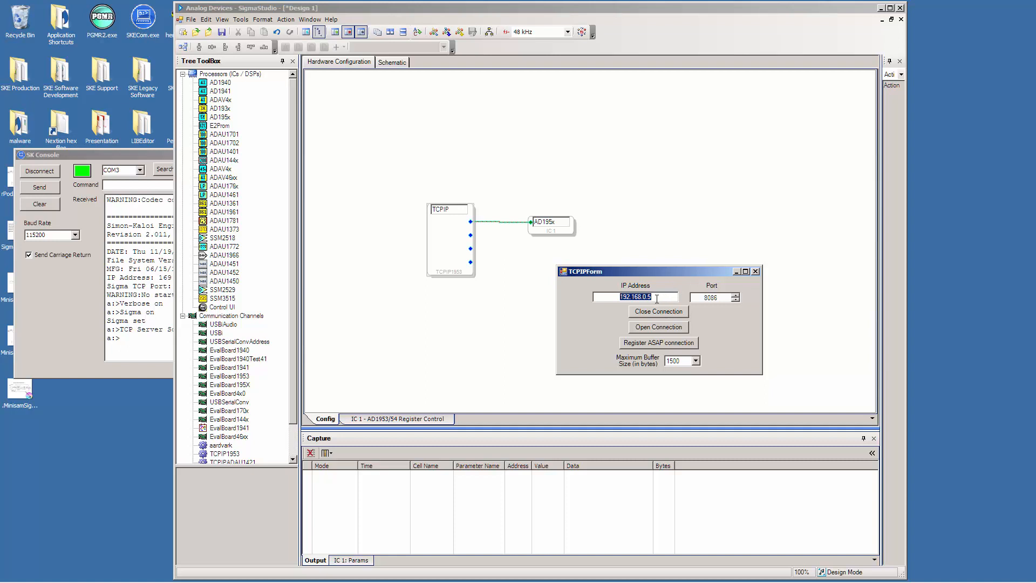
Copy the board's IP address 169.254.144.60 from the console into the TCPIP settings, open the connection and close the form.
{"action": "left_click", "coordinate": [161, 155]}
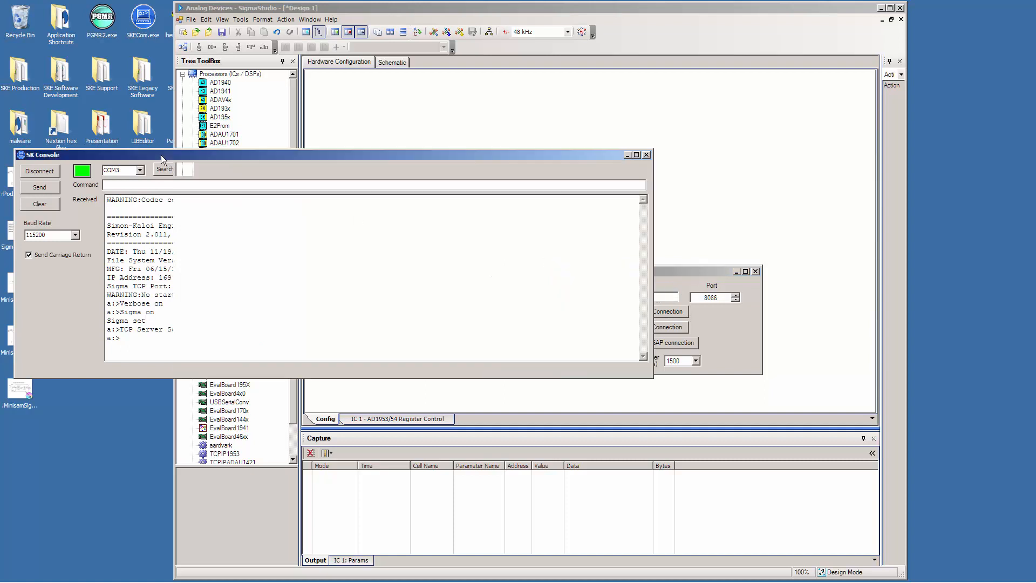
{"action": "left_click_drag", "start_coordinate": [159, 277], "coordinate": [220, 277]}
{"action": "key", "text": "ctrl+c"}
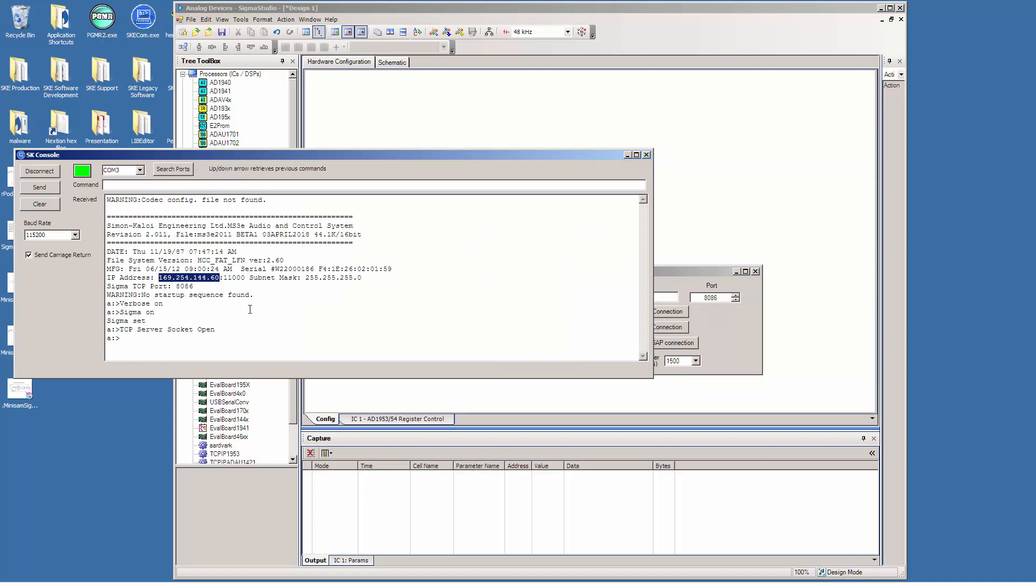
{"action": "left_click", "coordinate": [705, 269]}
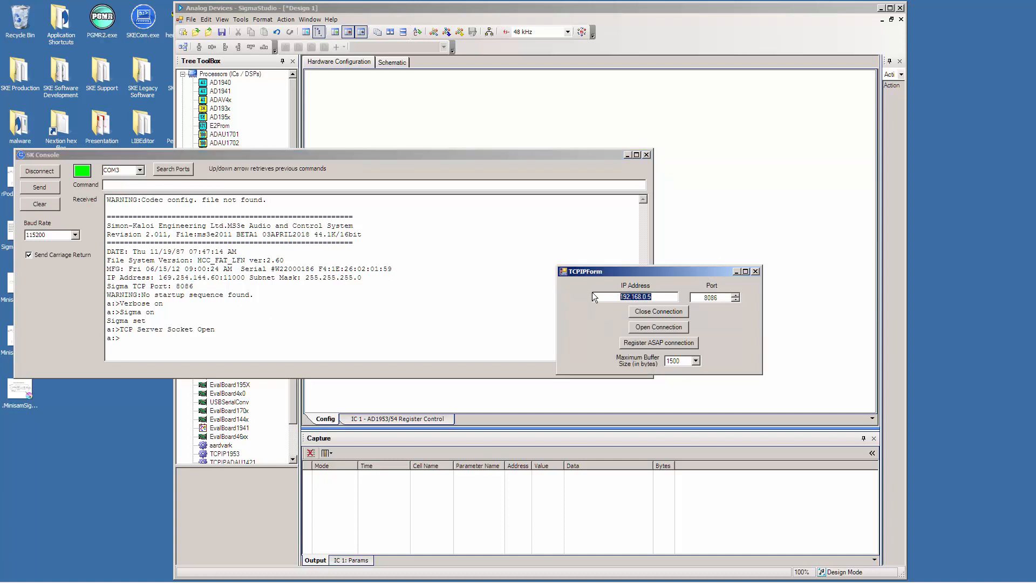
{"action": "key", "text": "ctrl+v"}
{"action": "double_click", "coordinate": [671, 297]}
{"action": "left_click", "coordinate": [677, 328]}
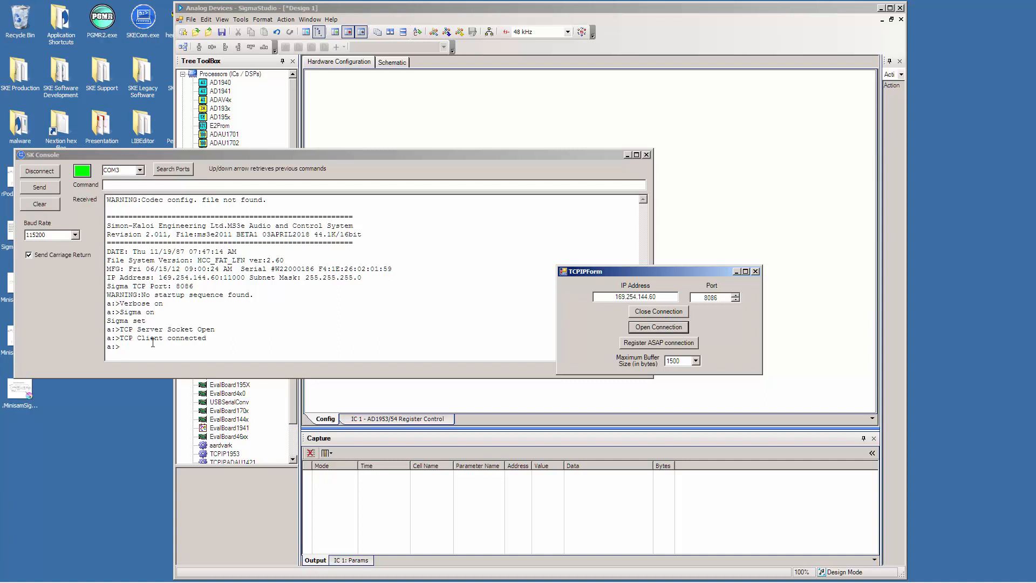
{"action": "left_click", "coordinate": [756, 271]}
{"action": "left_click", "coordinate": [782, 244]}
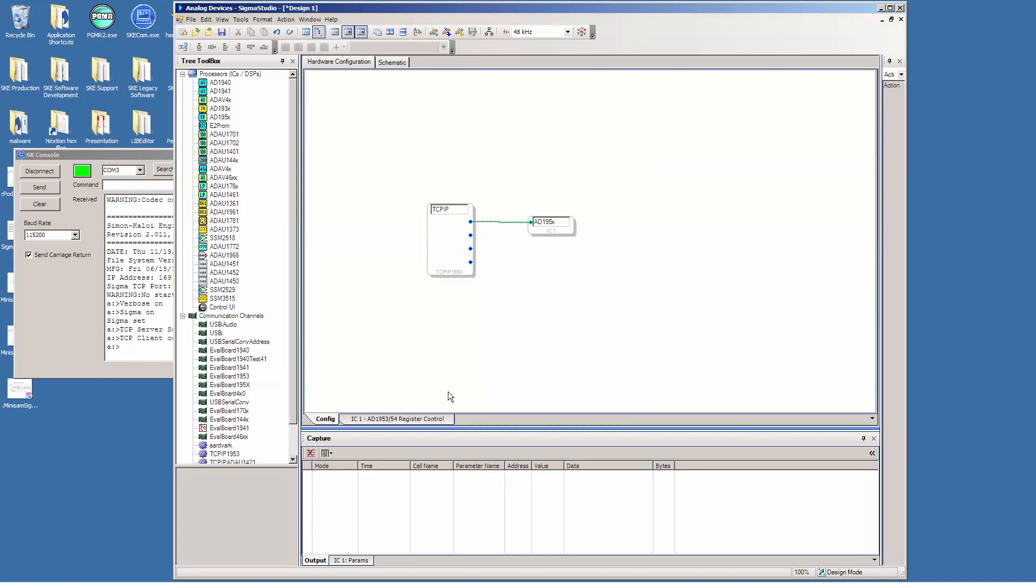
Examine the AD1953/54 register control page of IC 1, including the clock mux options.
{"action": "left_click", "coordinate": [403, 419]}
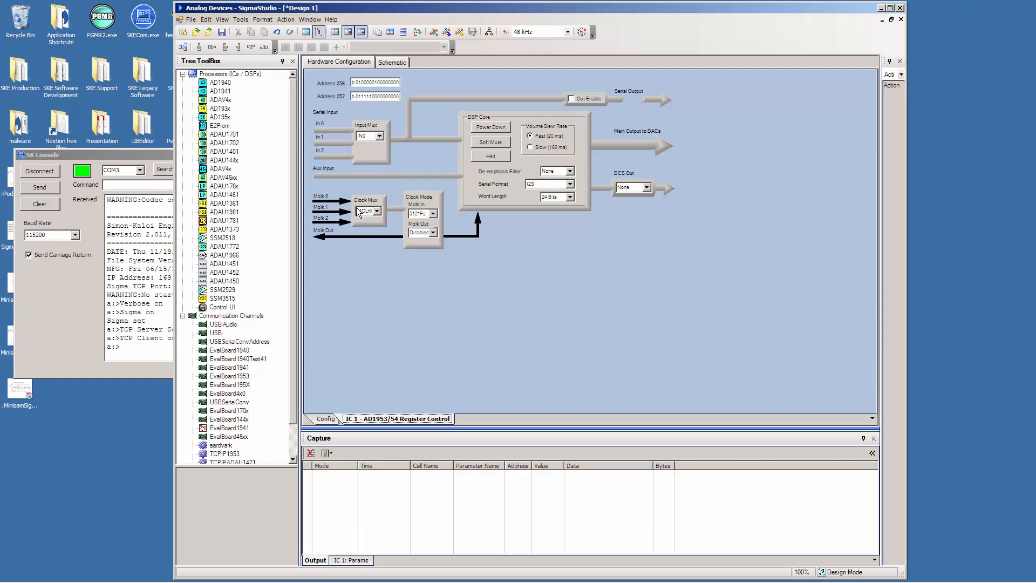
{"action": "left_click", "coordinate": [377, 212]}
{"action": "left_click", "coordinate": [377, 213]}
Switch to the schematic and place an Input block from the AD195x IO group in its upper part.
{"action": "left_click", "coordinate": [390, 64]}
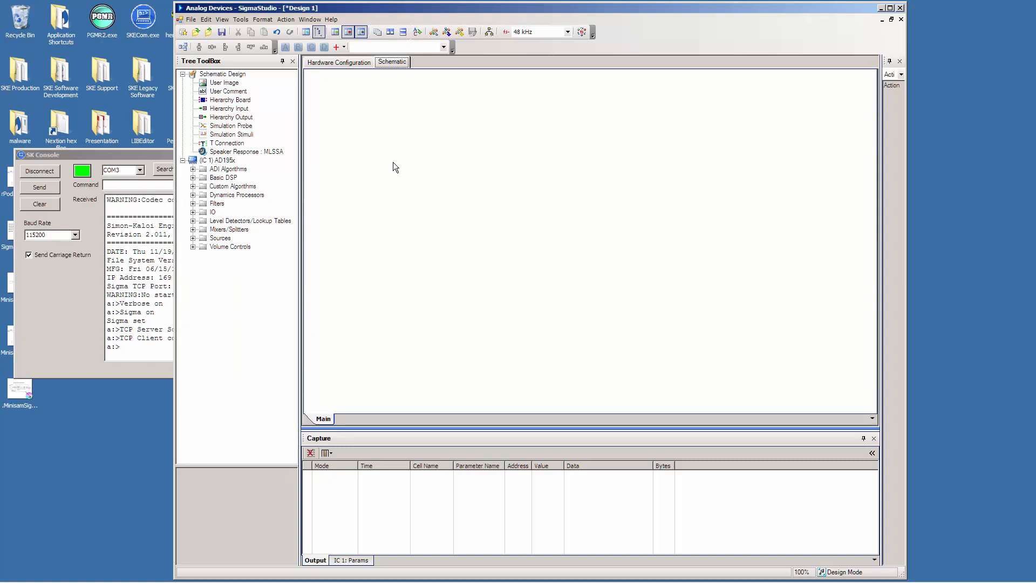
{"action": "left_click", "coordinate": [194, 213]}
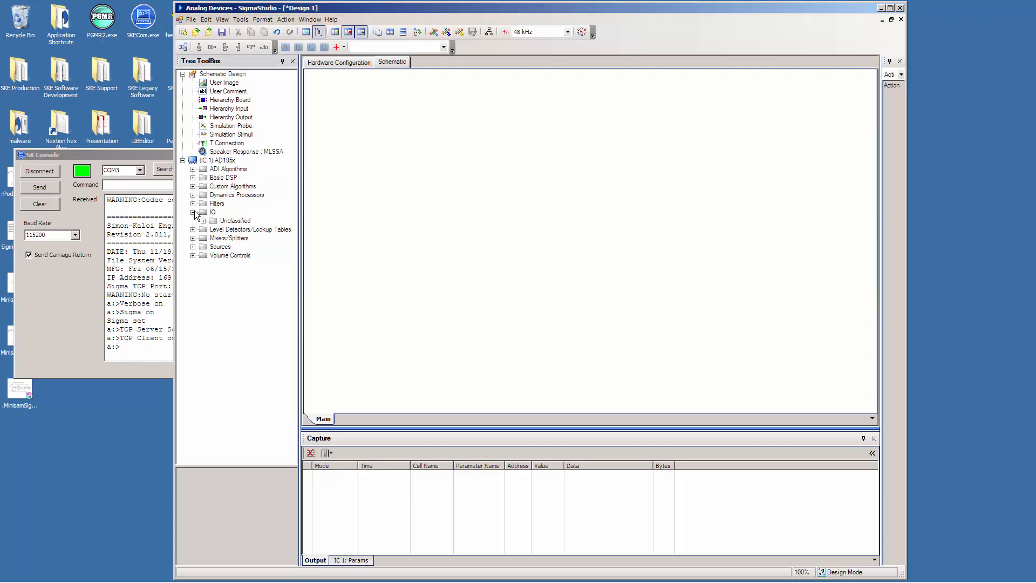
{"action": "left_click", "coordinate": [204, 221]}
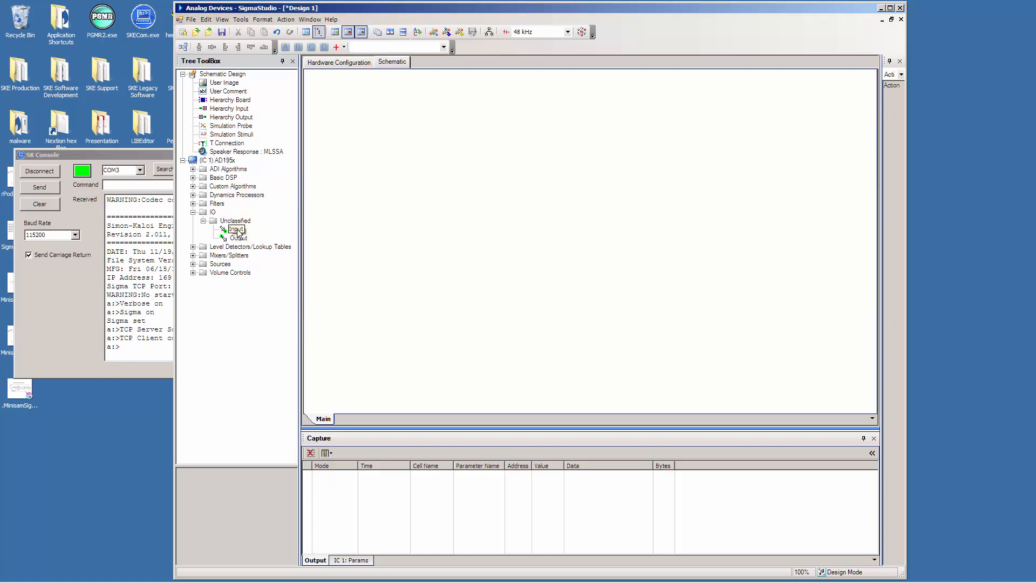
{"action": "left_click_drag", "start_coordinate": [237, 229], "coordinate": [403, 181]}
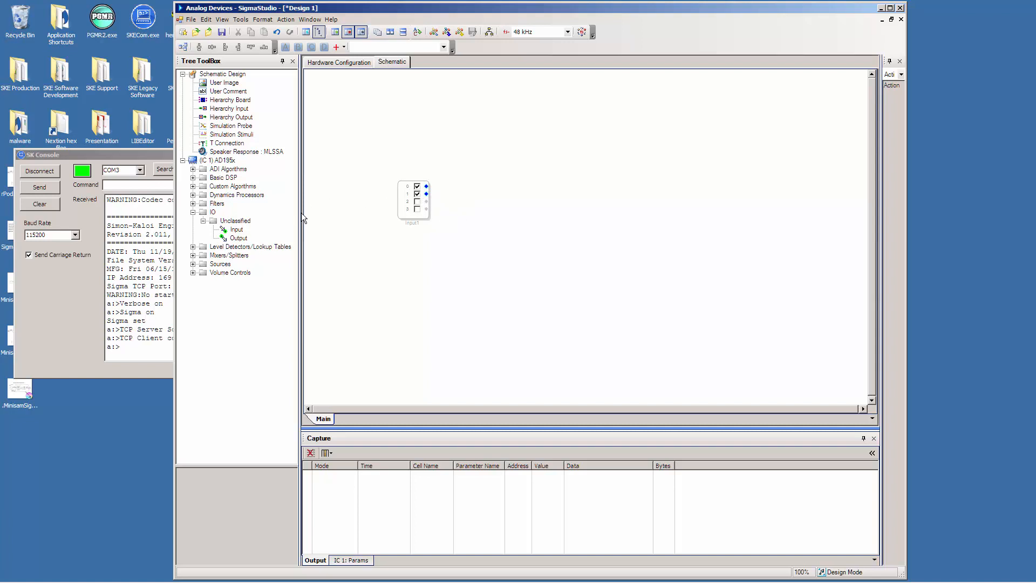
Place three Output blocks from the AD195x IO group, for left, right and sub, in a column opposite the Input block.
{"action": "left_click_drag", "start_coordinate": [237, 237], "coordinate": [667, 170]}
{"action": "left_click", "coordinate": [684, 183]}
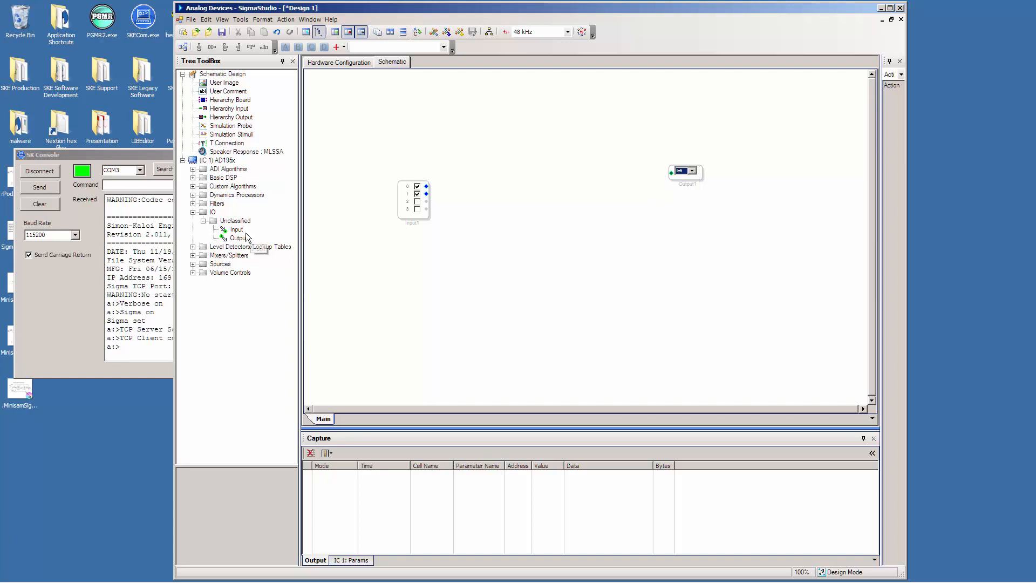
{"action": "left_click_drag", "start_coordinate": [238, 238], "coordinate": [764, 236]}
{"action": "left_click_drag", "start_coordinate": [675, 187], "coordinate": [744, 206]}
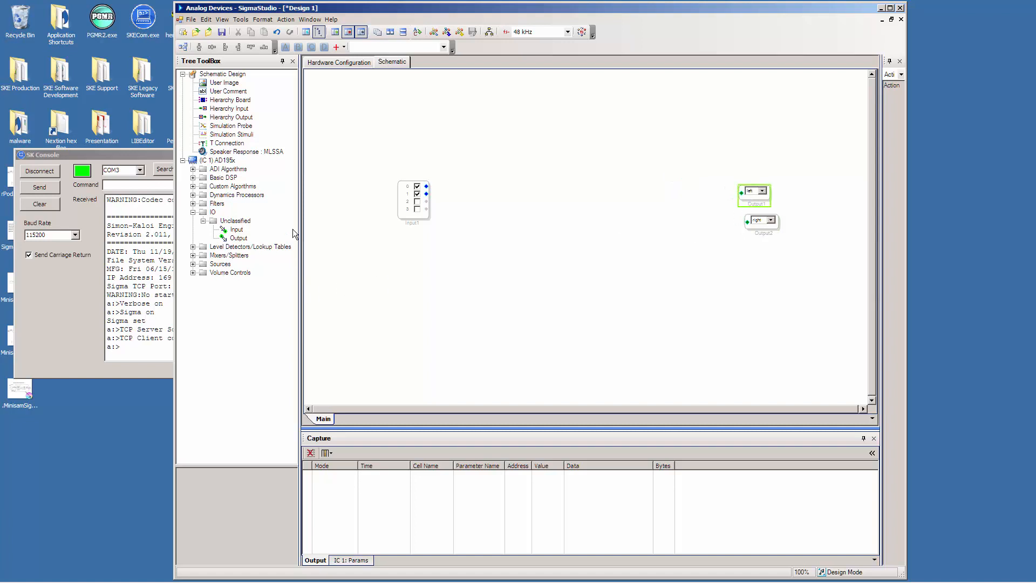
{"action": "left_click_drag", "start_coordinate": [235, 237], "coordinate": [759, 232]}
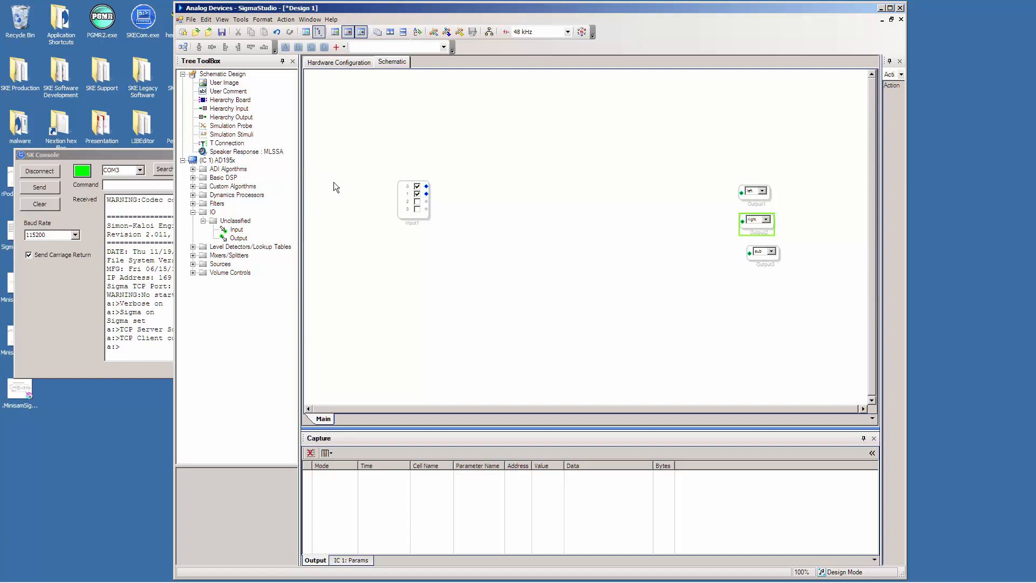
Place a Multiple Volume Control between the Input block and the Output blocks.
{"action": "left_click", "coordinate": [193, 273]}
{"action": "left_click", "coordinate": [202, 281]}
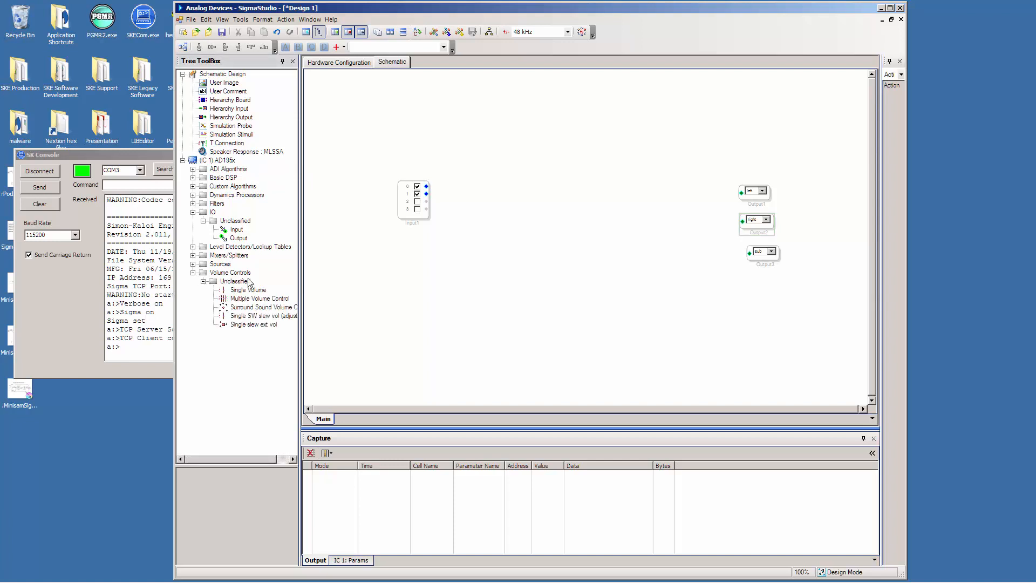
{"action": "left_click_drag", "start_coordinate": [235, 299], "coordinate": [581, 193]}
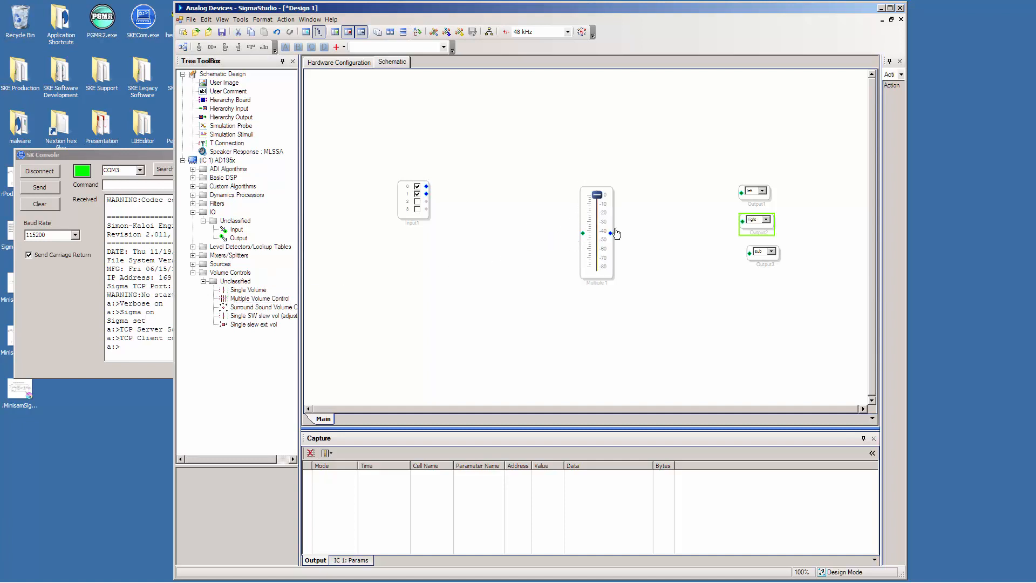
{"action": "mouse_move", "coordinate": [611, 228]}
{"action": "left_mouse_down"}
{"action": "mouse_move", "coordinate": [615, 199]}
{"action": "mouse_move", "coordinate": [616, 218]}
{"action": "left_mouse_up"}
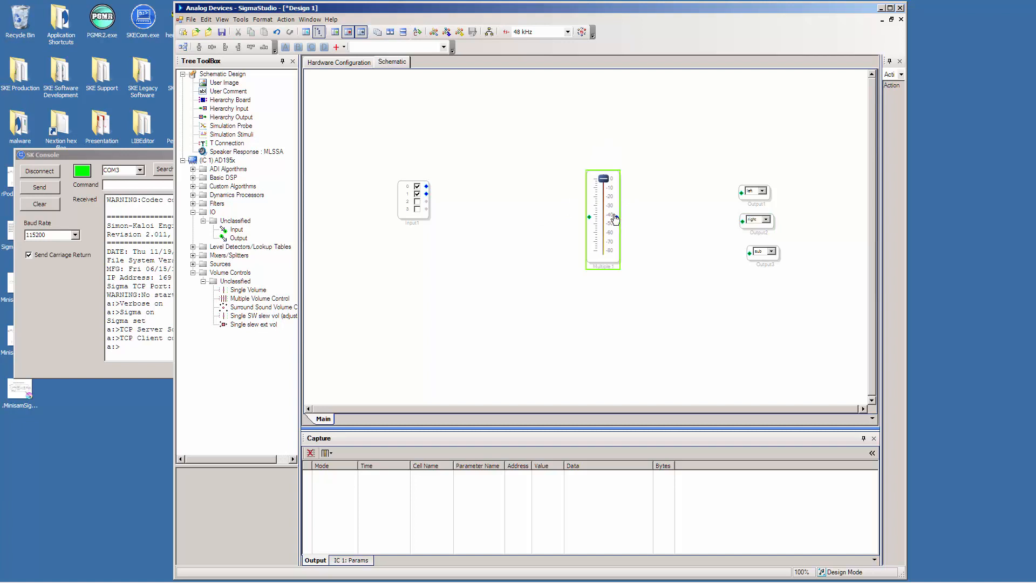
Add the IC 1 HW Gain 1953 algorithm twice to the Multiple Volume Control so it has three channels.
{"action": "right_click", "coordinate": [591, 179]}
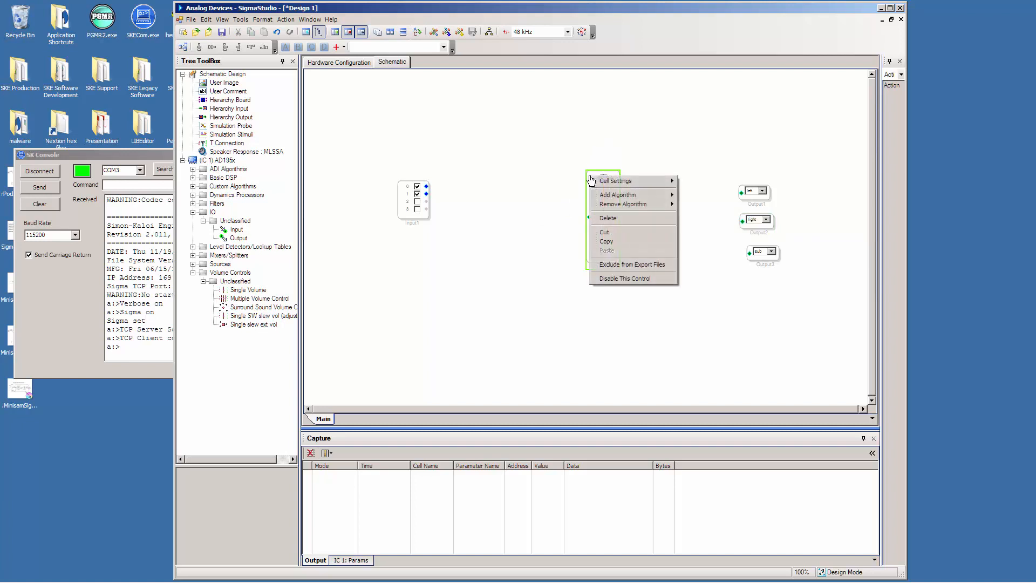
{"action": "mouse_move", "coordinate": [600, 183]}
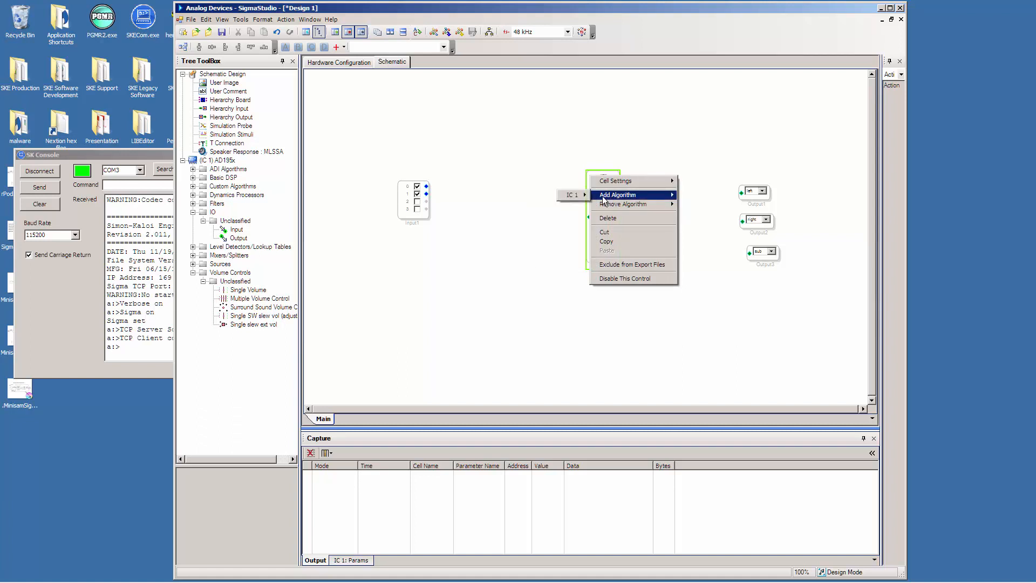
{"action": "mouse_move", "coordinate": [574, 197]}
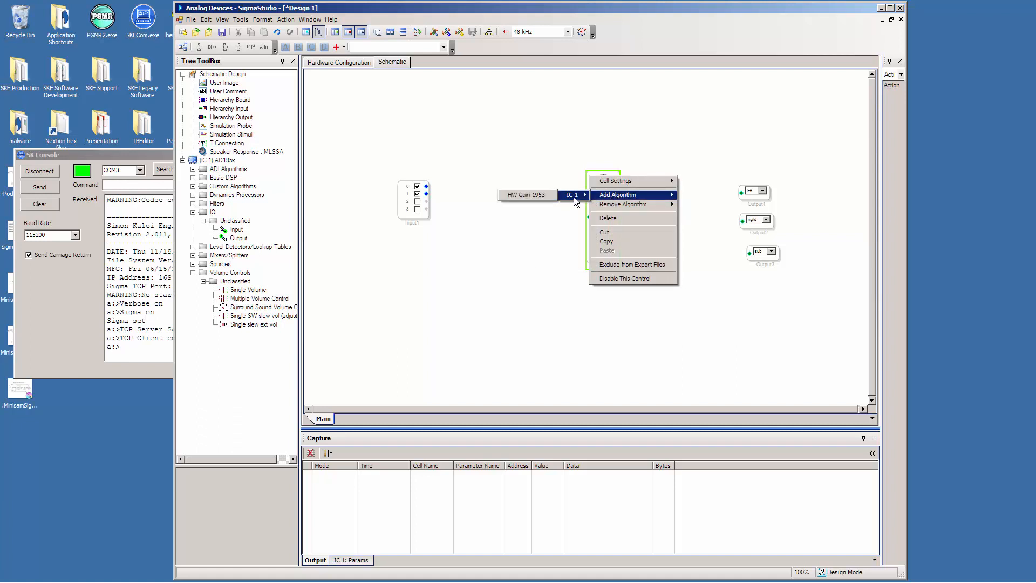
{"action": "left_click", "coordinate": [538, 197]}
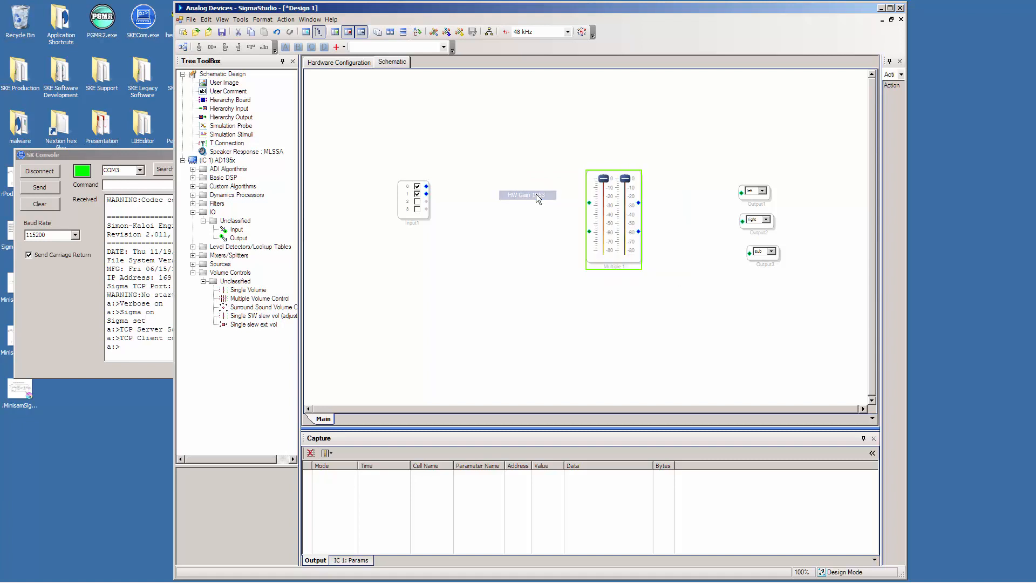
{"action": "right_click", "coordinate": [614, 173]}
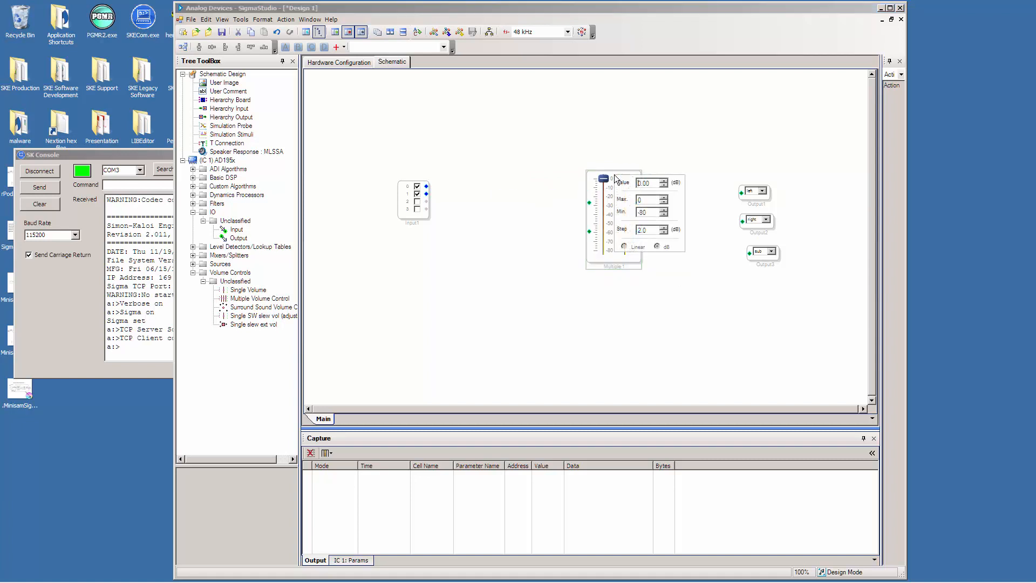
{"action": "left_click", "coordinate": [594, 173]}
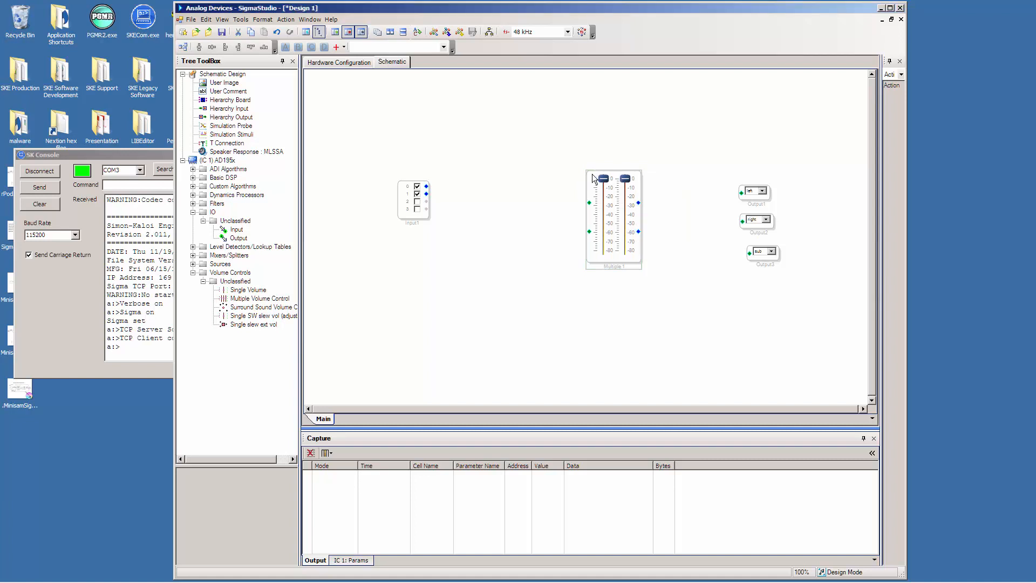
{"action": "right_click", "coordinate": [593, 174]}
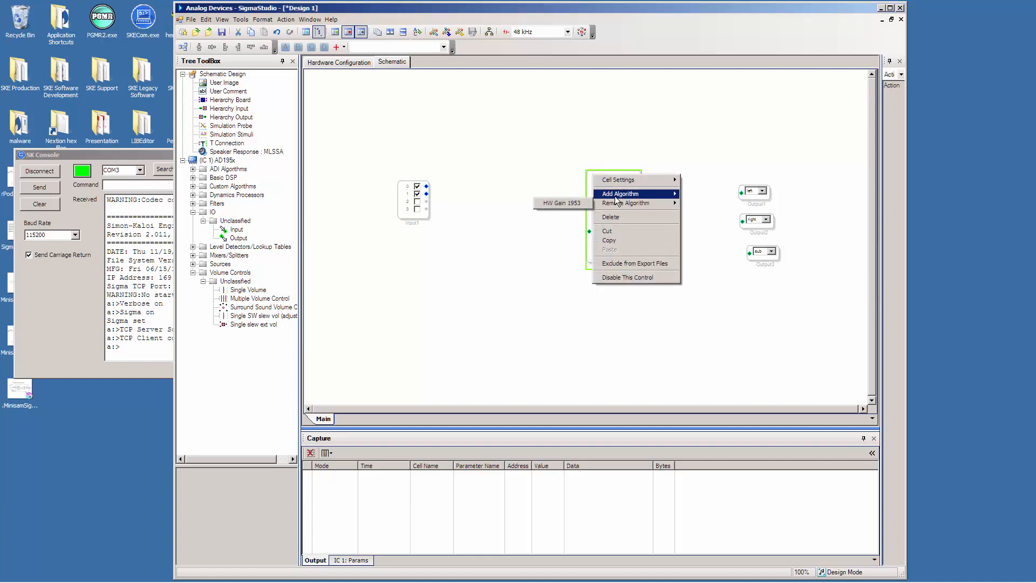
{"action": "mouse_move", "coordinate": [615, 196]}
{"action": "mouse_move", "coordinate": [583, 196]}
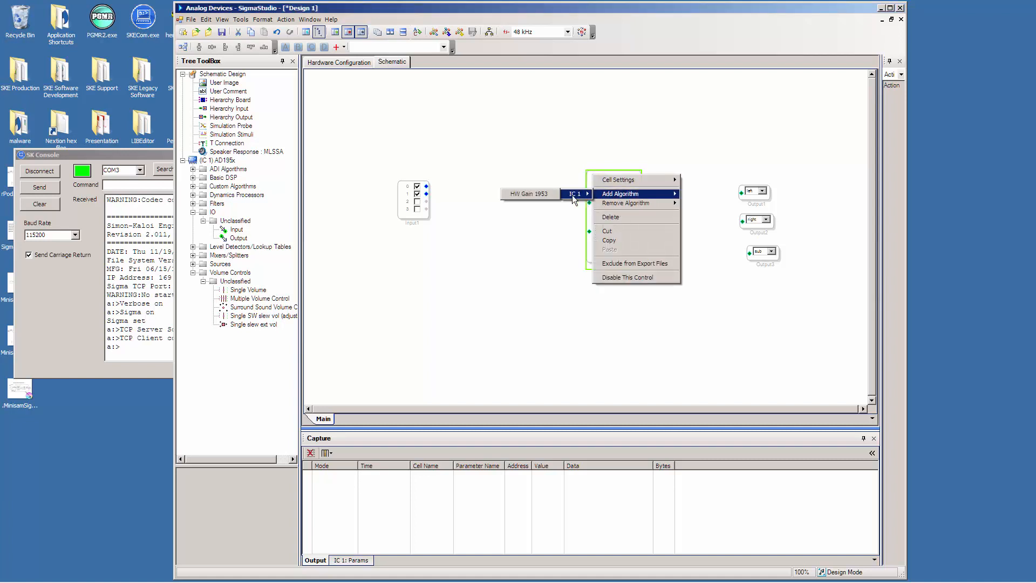
{"action": "left_click", "coordinate": [542, 194]}
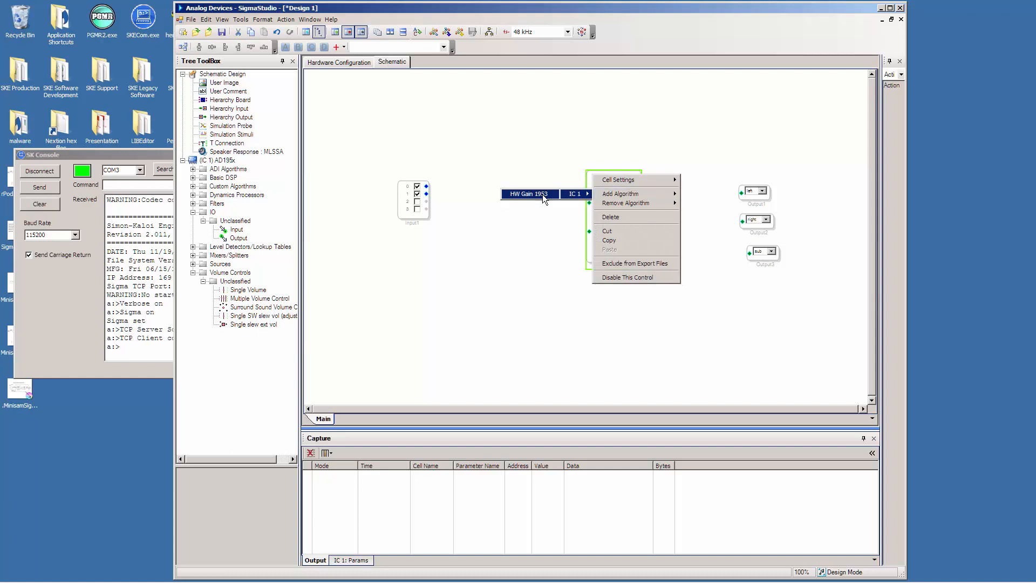
Move the volume control and the Input block farther from the outputs, and align the sub output under the other two.
{"action": "left_click", "coordinate": [607, 164]}
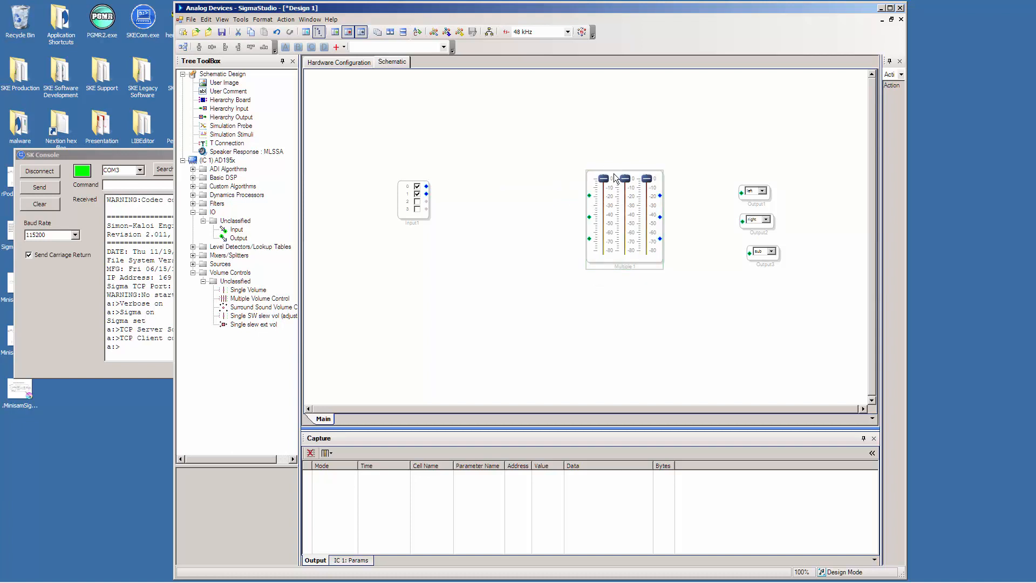
{"action": "left_click_drag", "start_coordinate": [661, 178], "coordinate": [610, 163]}
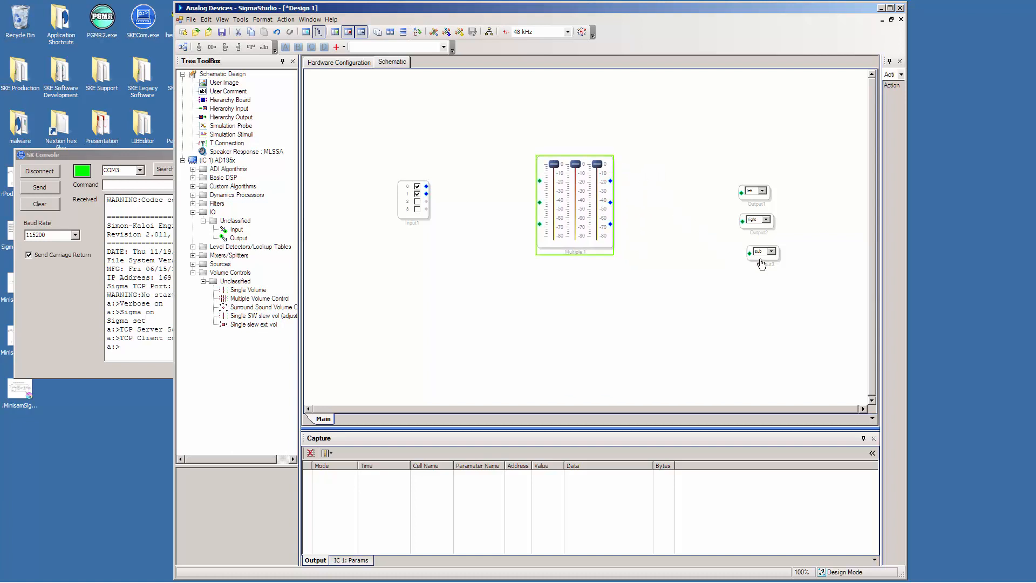
{"action": "left_click_drag", "start_coordinate": [761, 261], "coordinate": [755, 263]}
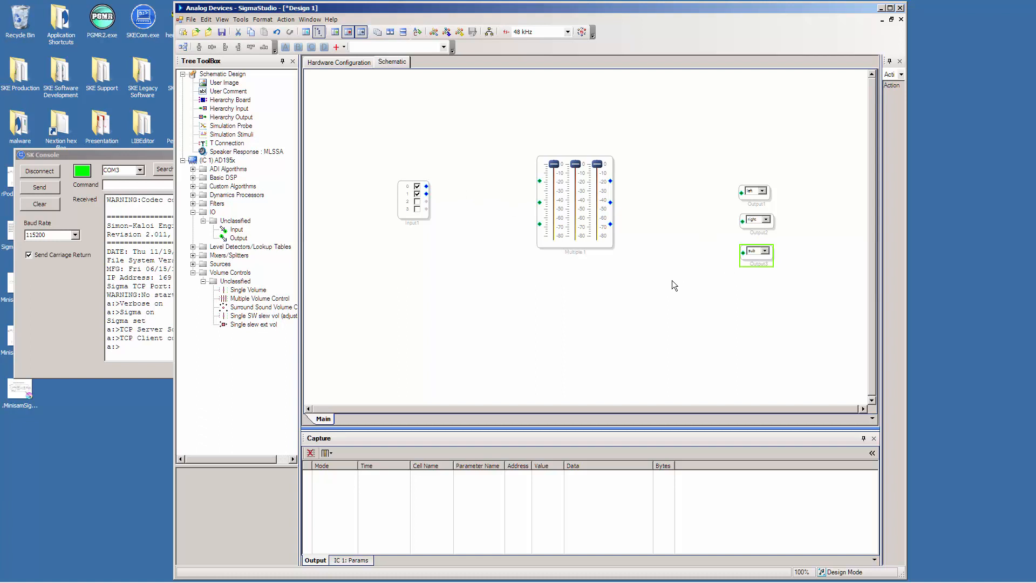
{"action": "left_click_drag", "start_coordinate": [403, 219], "coordinate": [383, 211]}
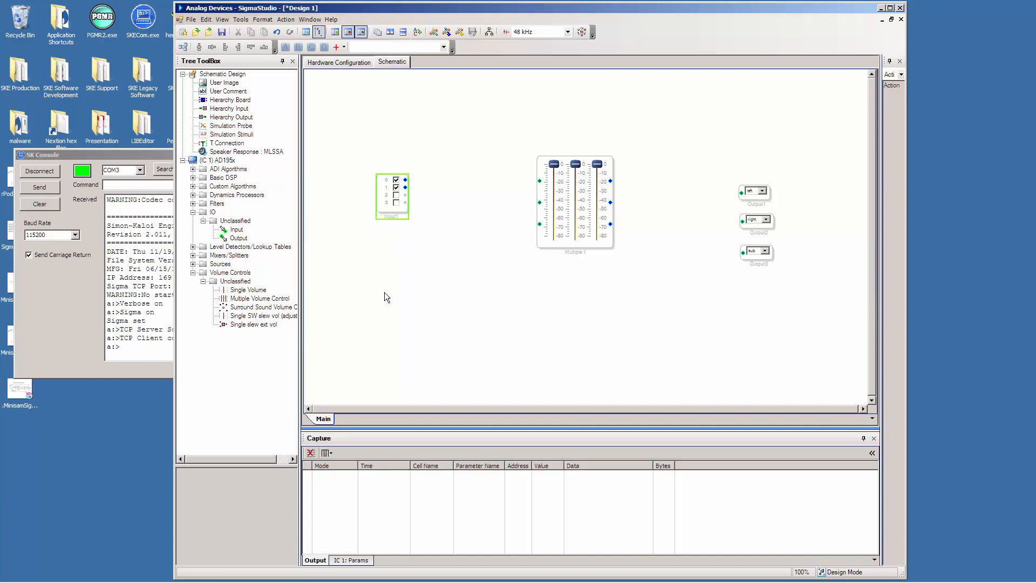
Place a Signal Merger between the Input block and the volume control, and adjust the spacing of the merger and Input blocks.
{"action": "left_click", "coordinate": [193, 256]}
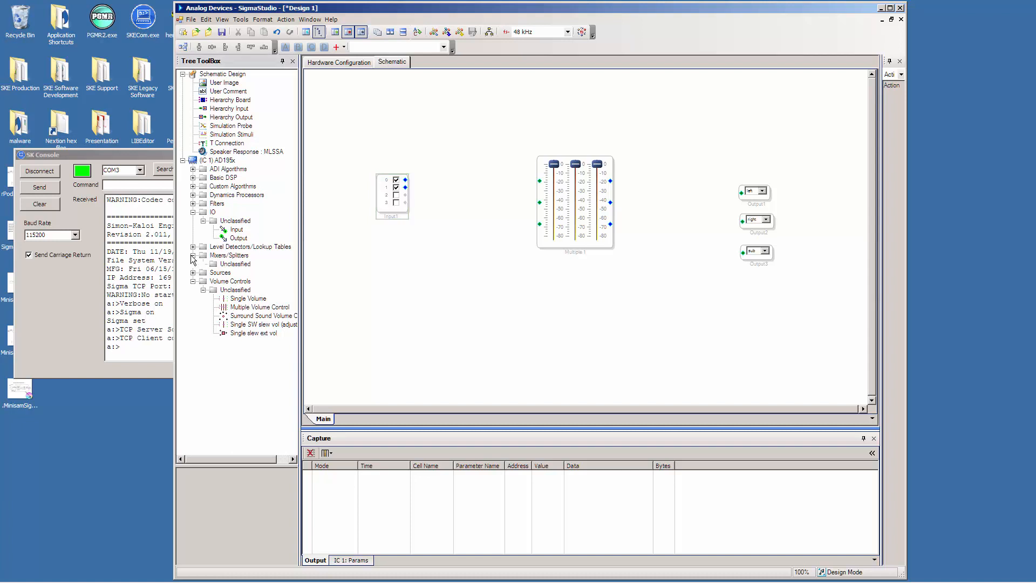
{"action": "left_click", "coordinate": [204, 264]}
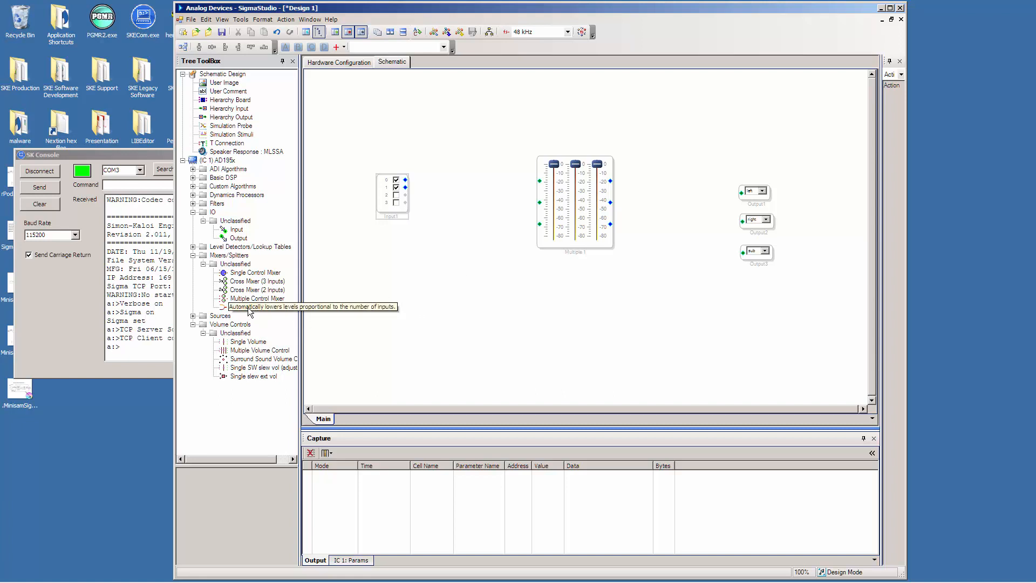
{"action": "left_click_drag", "start_coordinate": [249, 312], "coordinate": [462, 223]}
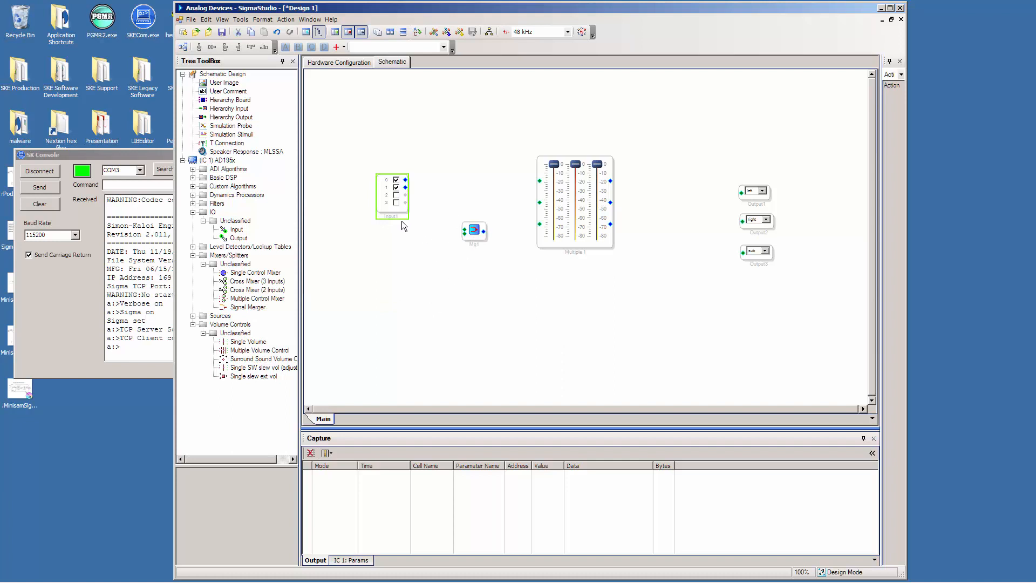
{"action": "left_click_drag", "start_coordinate": [391, 209], "coordinate": [388, 212]}
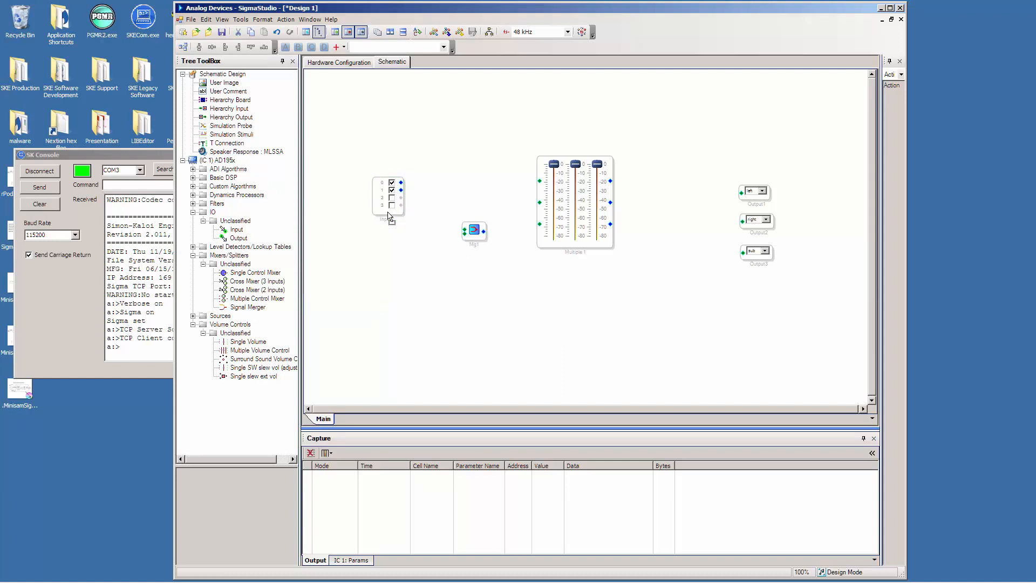
{"action": "left_click", "coordinate": [389, 215]}
{"action": "left_click_drag", "start_coordinate": [477, 239], "coordinate": [476, 234]}
Add two T Connections on the Input block's channels and wire them to the first two inputs of the volume control.
{"action": "left_click_drag", "start_coordinate": [205, 144], "coordinate": [430, 186]}
{"action": "left_click_drag", "start_coordinate": [206, 144], "coordinate": [433, 208]}
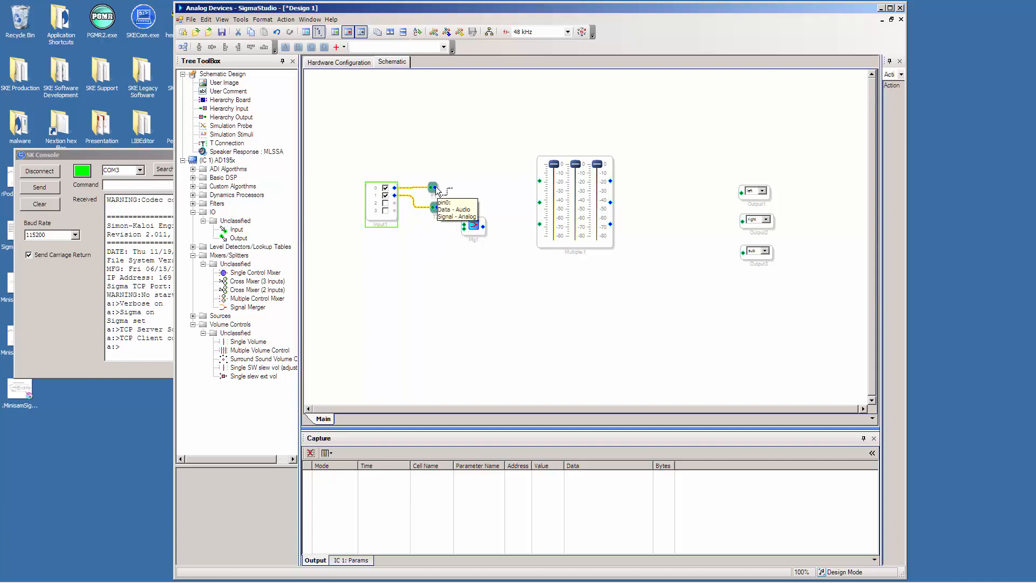
{"action": "left_click_drag", "start_coordinate": [435, 186], "coordinate": [538, 188]}
{"action": "mouse_move", "coordinate": [438, 207]}
{"action": "left_mouse_down"}
{"action": "mouse_move", "coordinate": [524, 213]}
{"action": "mouse_move", "coordinate": [539, 203]}
{"action": "left_mouse_up"}
Wire both T Connections into the Signal Merger and connect the merger's output to the volume control's third input.
{"action": "left_click_drag", "start_coordinate": [437, 208], "coordinate": [463, 231]}
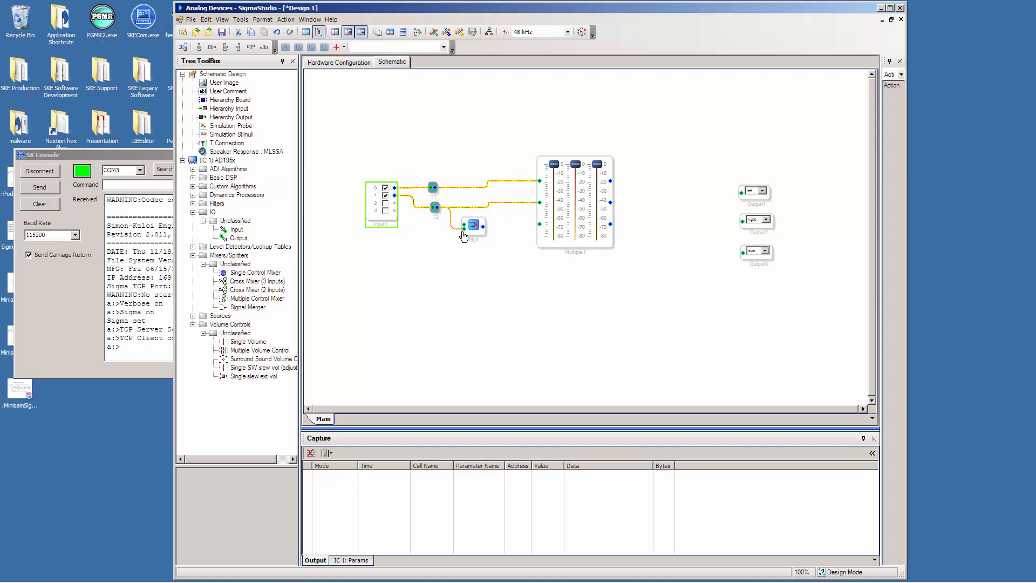
{"action": "left_click_drag", "start_coordinate": [435, 188], "coordinate": [462, 225]}
{"action": "left_click", "coordinate": [450, 198]}
{"action": "left_click_drag", "start_coordinate": [450, 199], "coordinate": [539, 225]}
{"action": "left_click", "coordinate": [485, 235]}
Connect the volume control's three outputs to the left, right and sub Output blocks.
{"action": "left_click_drag", "start_coordinate": [611, 225], "coordinate": [744, 252]}
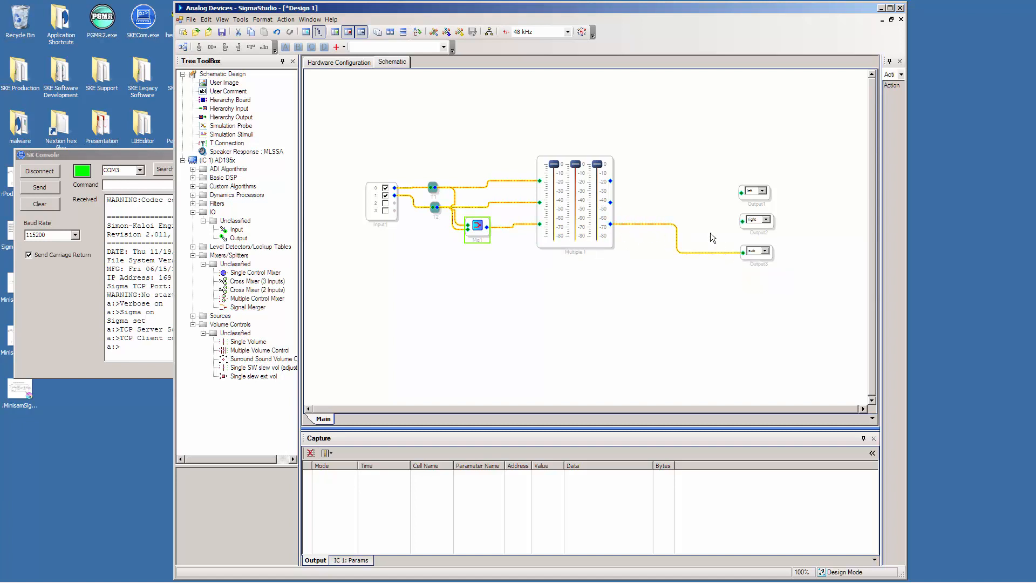
{"action": "left_click_drag", "start_coordinate": [610, 202], "coordinate": [742, 222]}
{"action": "left_click_drag", "start_coordinate": [610, 181], "coordinate": [739, 194]}
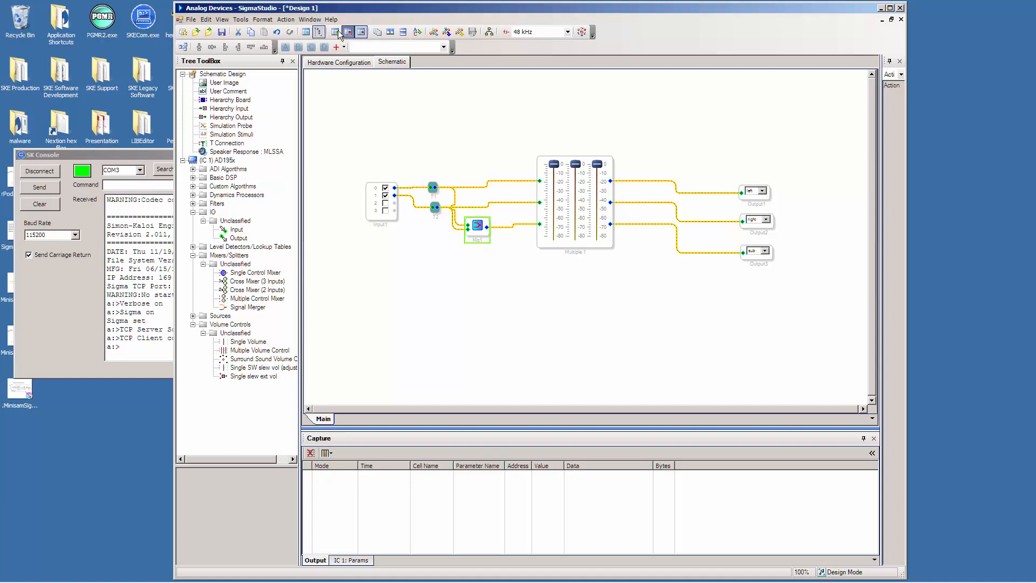
Link, compile and download the project to the board.
{"action": "left_click", "coordinate": [286, 21]}
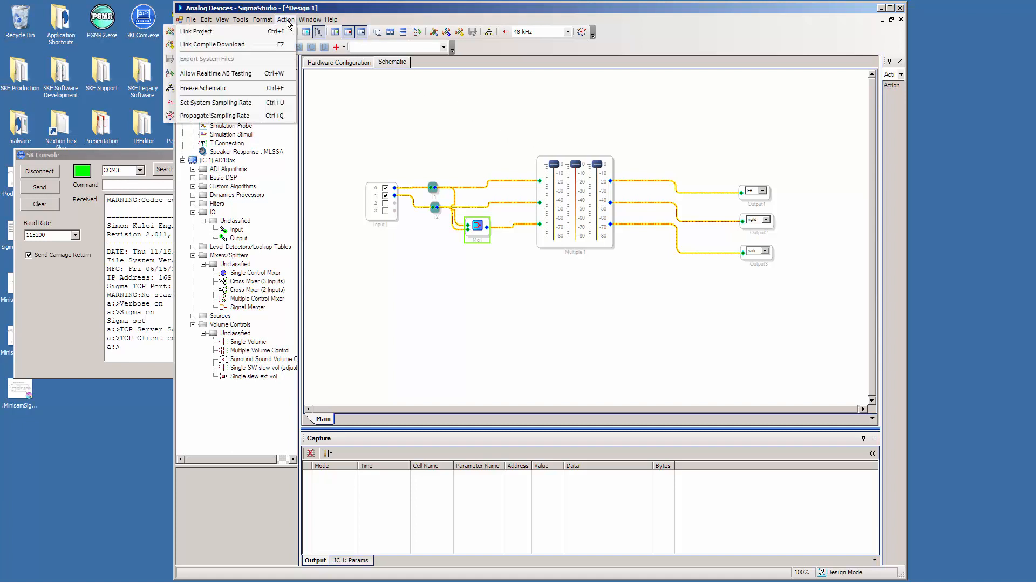
{"action": "left_click", "coordinate": [250, 44]}
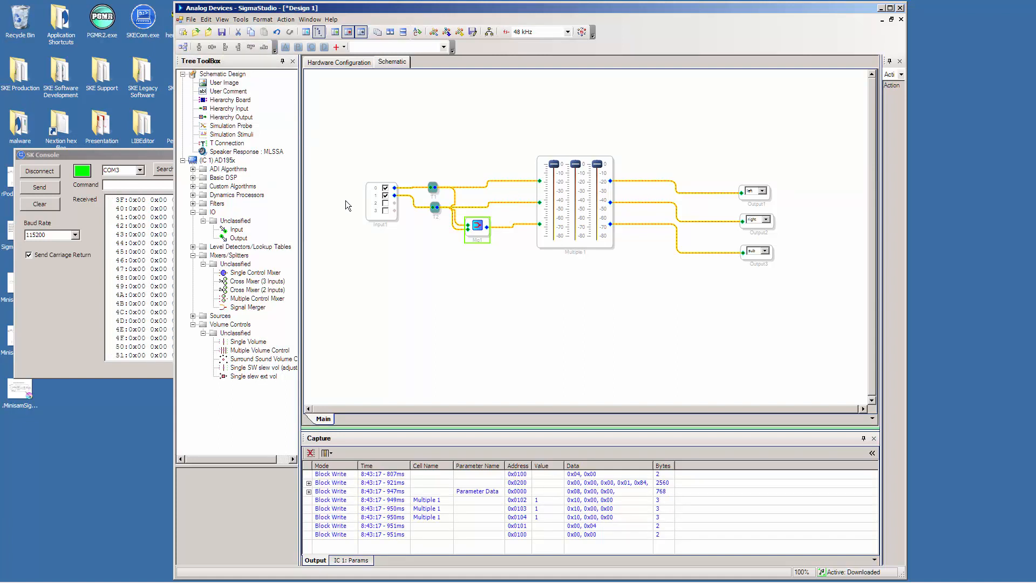
Switch to SK Console, enlarge its window and examine the received download data before returning to the SigmaStudio schematic.
{"action": "left_click", "coordinate": [131, 155]}
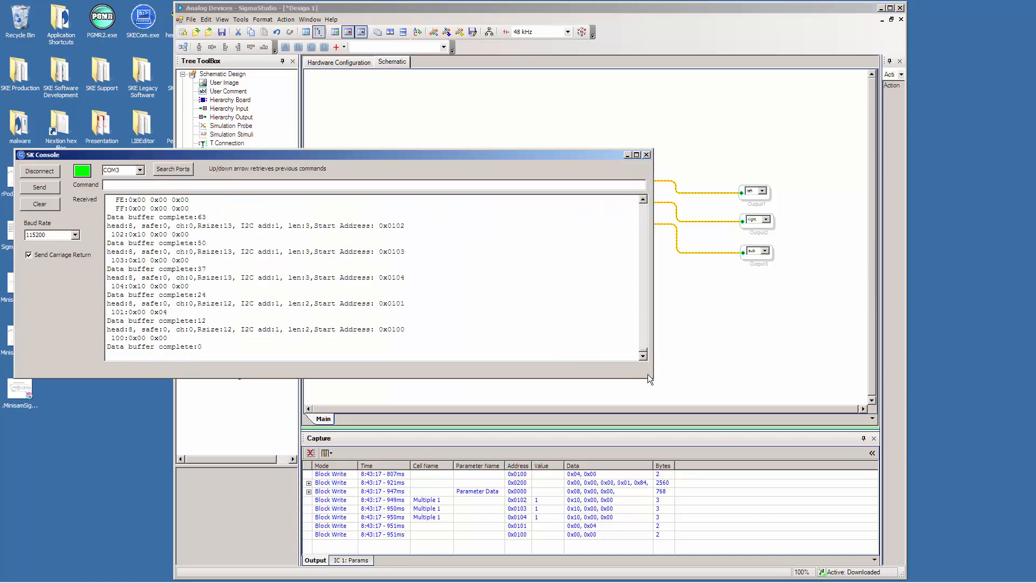
{"action": "left_click_drag", "start_coordinate": [653, 377], "coordinate": [679, 505]}
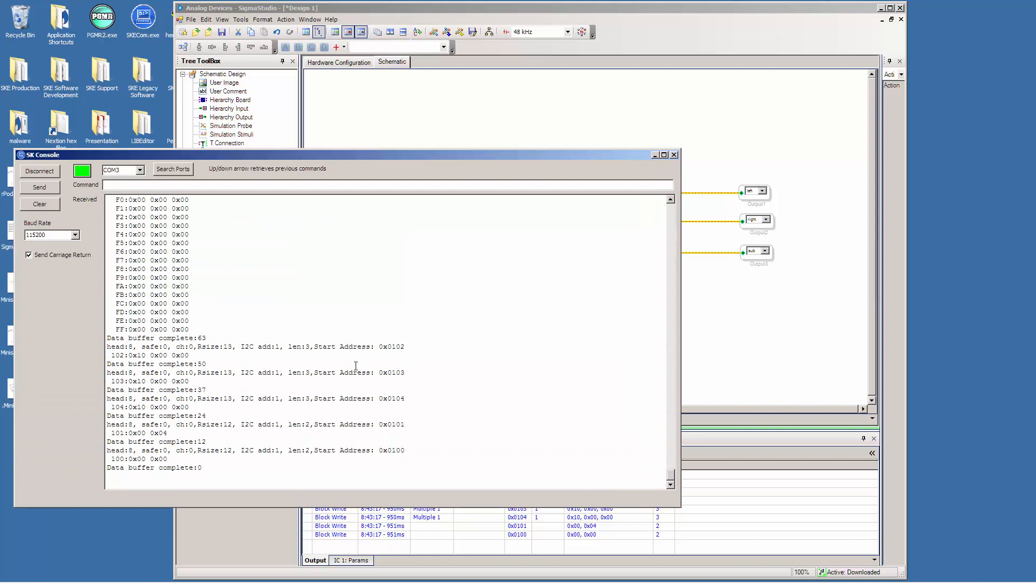
{"action": "scroll", "coordinate": [356, 366], "scroll_direction": "up", "scroll_amount": 10}
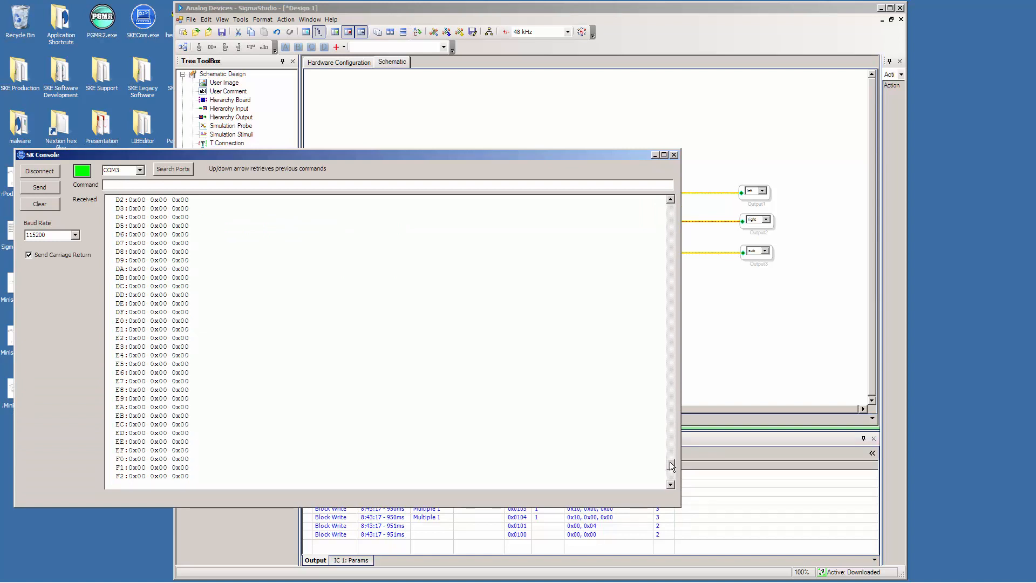
{"action": "left_click_drag", "start_coordinate": [669, 462], "coordinate": [614, 487]}
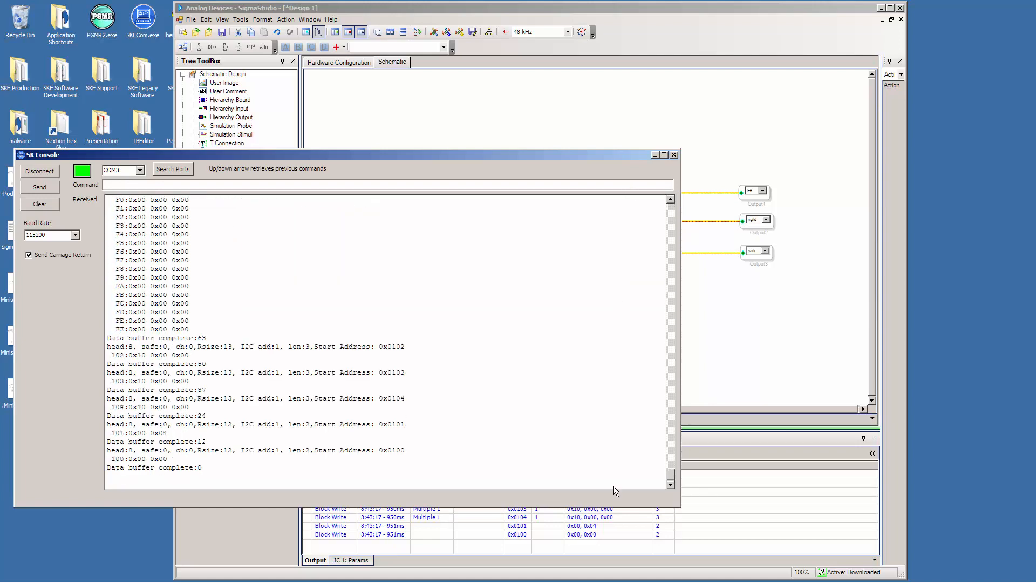
{"action": "left_click", "coordinate": [763, 390]}
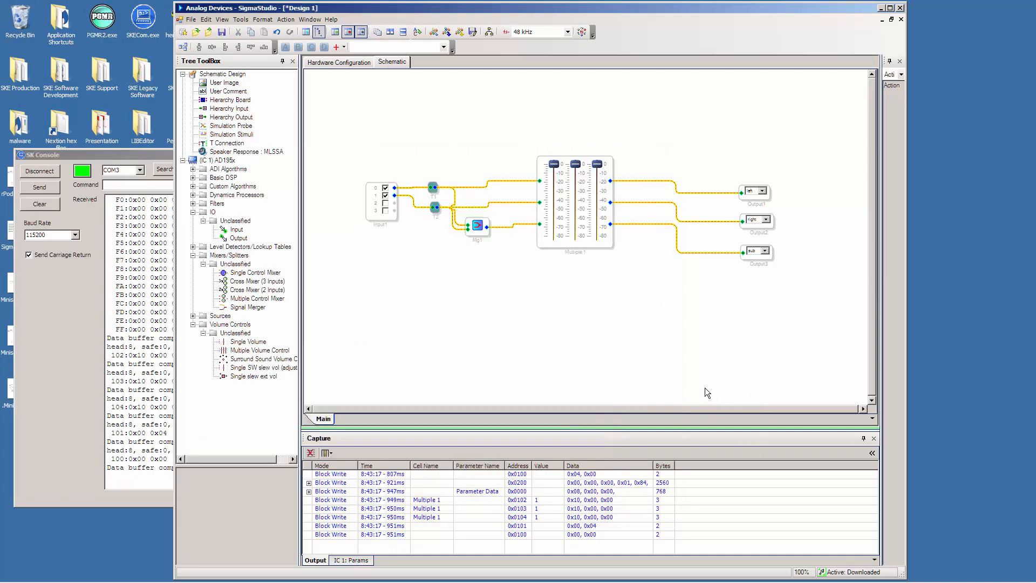
Clear the SK Console log and lower the volume control's first channel to about -10 dB in SigmaStudio.
{"action": "left_click", "coordinate": [52, 205]}
{"action": "left_click", "coordinate": [775, 338]}
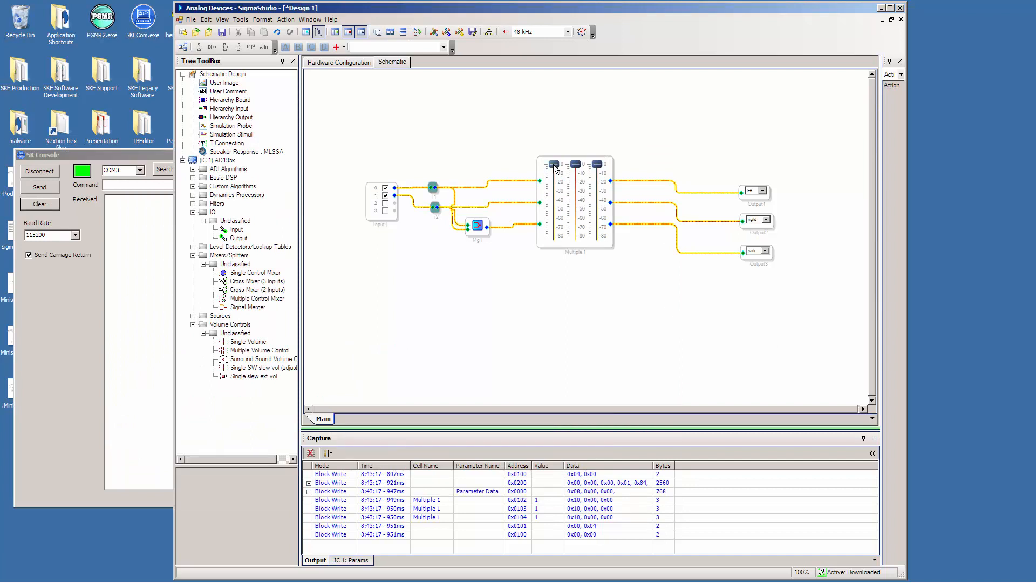
{"action": "mouse_move", "coordinate": [556, 169]}
{"action": "left_mouse_down"}
{"action": "mouse_move", "coordinate": [556, 183]}
{"action": "mouse_move", "coordinate": [555, 174]}
{"action": "left_mouse_up"}
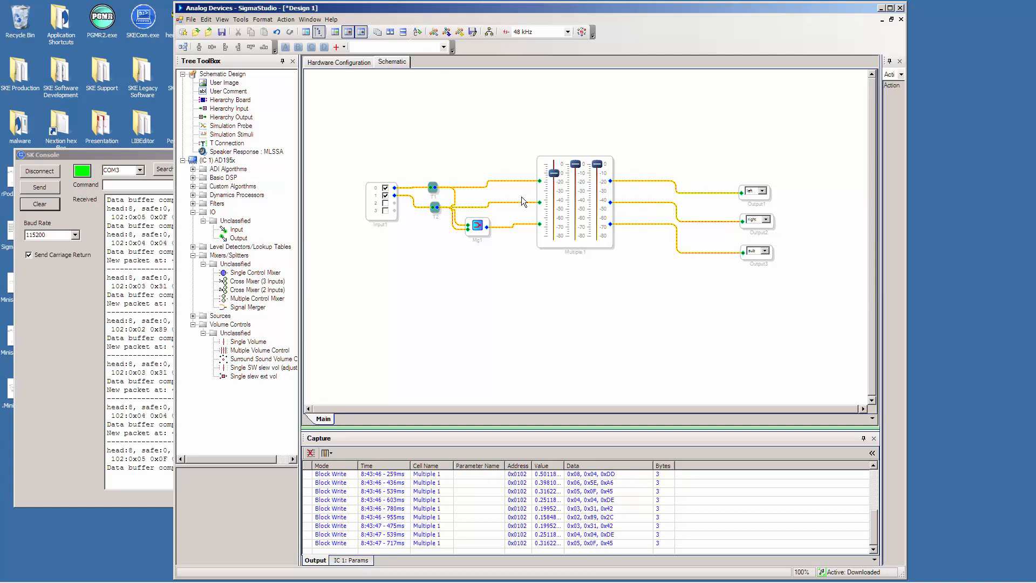
Switch to SK Console and send the command "Play flim on 1" to start playback on the board.
{"action": "left_click", "coordinate": [164, 162]}
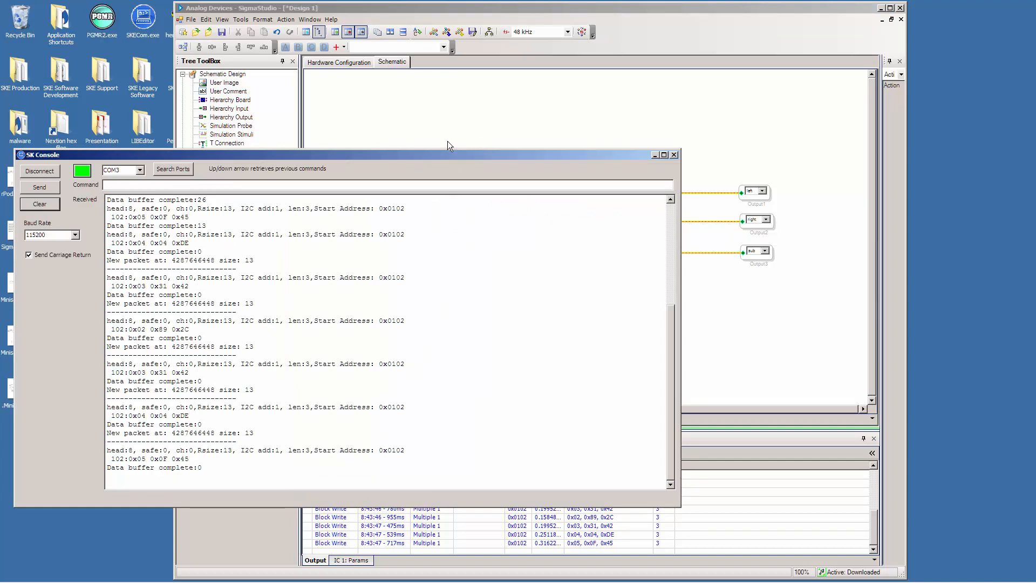
{"action": "left_click", "coordinate": [497, 13]}
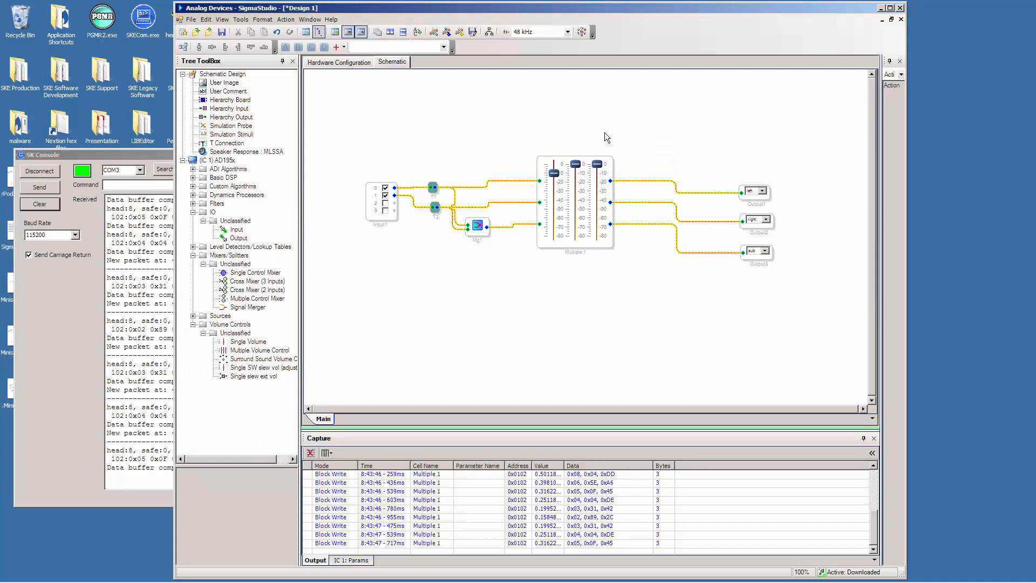
{"action": "left_click", "coordinate": [150, 154]}
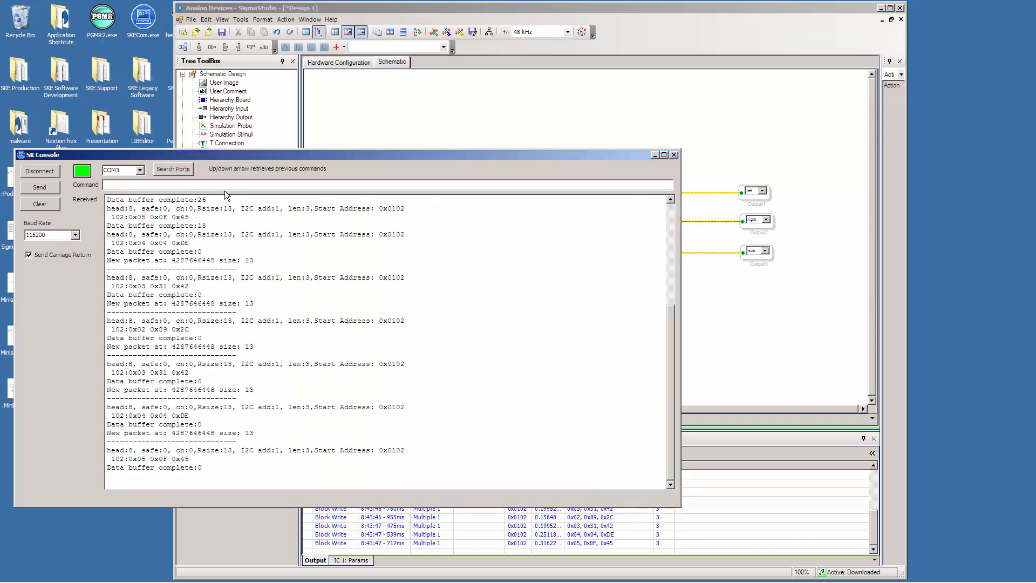
{"action": "type", "text": "Play flim on 1"}
{"action": "key", "text": "Return"}
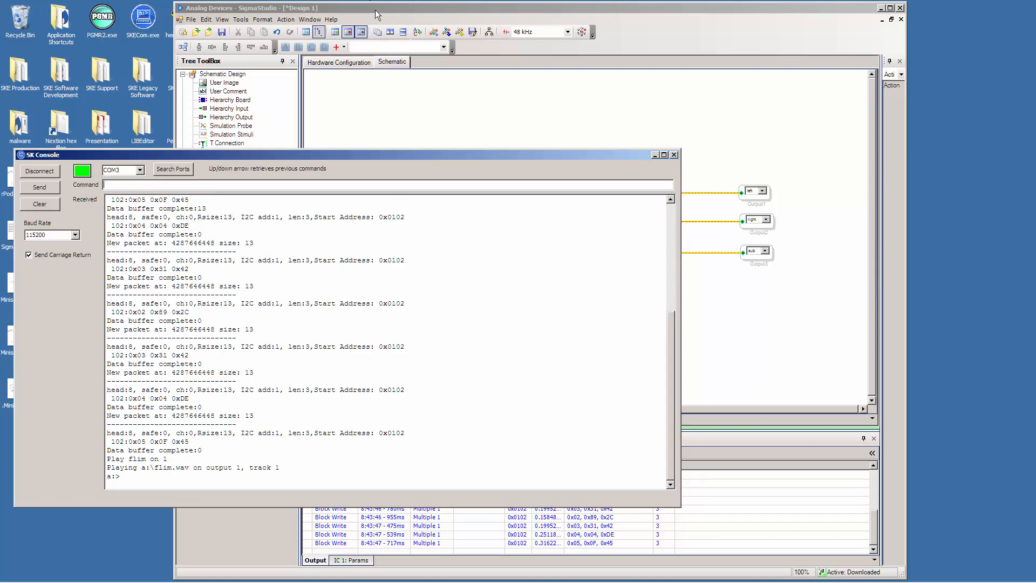
Return to SigmaStudio and vary the volume control's first channel during playback, ending at about -10 dB.
{"action": "left_click", "coordinate": [391, 8]}
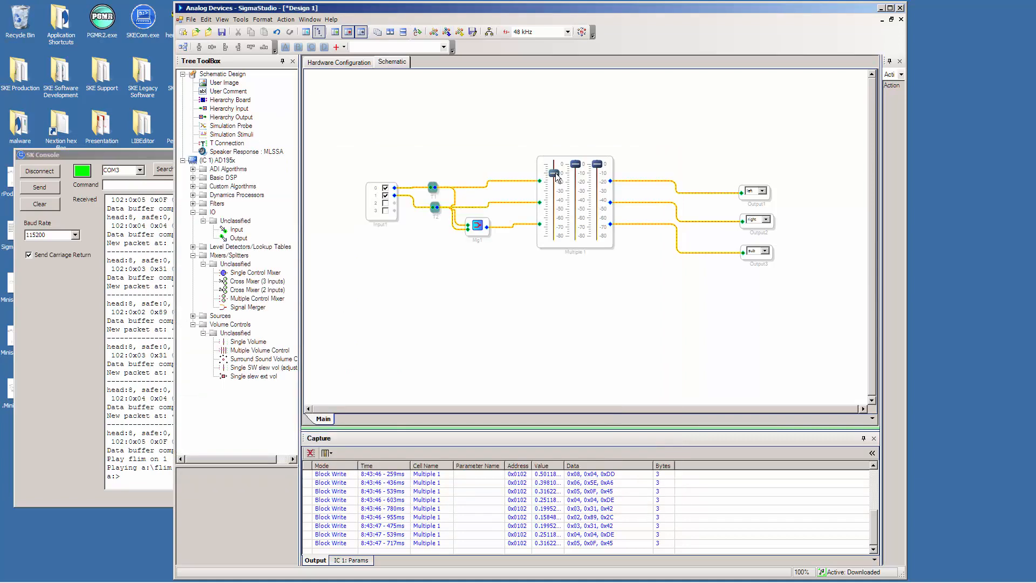
{"action": "left_click_drag", "start_coordinate": [557, 178], "coordinate": [559, 188]}
{"action": "left_click_drag", "start_coordinate": [558, 192], "coordinate": [558, 176]}
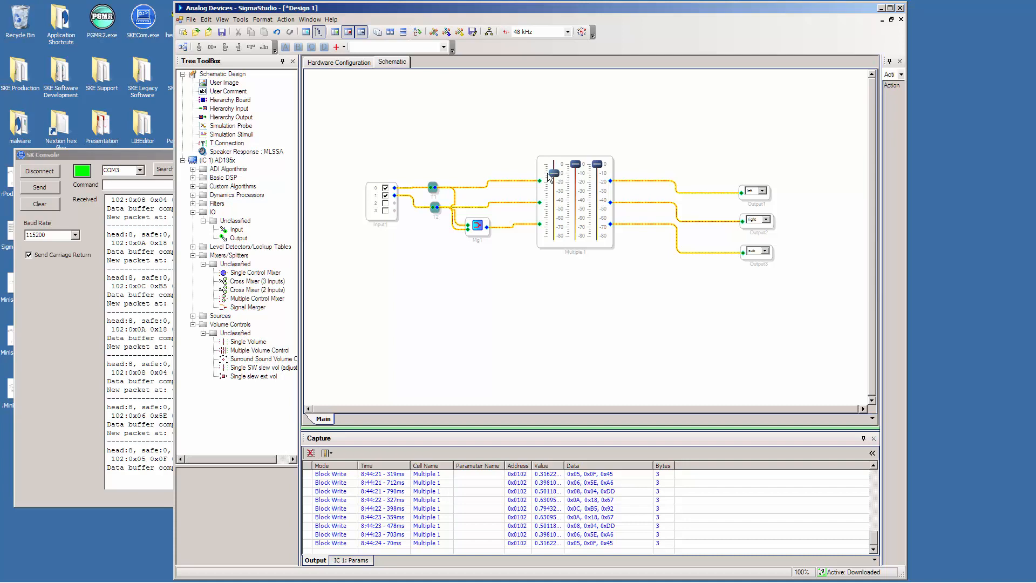
Switch to SK Console and send the command "Stop all" to end playback.
{"action": "left_click", "coordinate": [163, 155]}
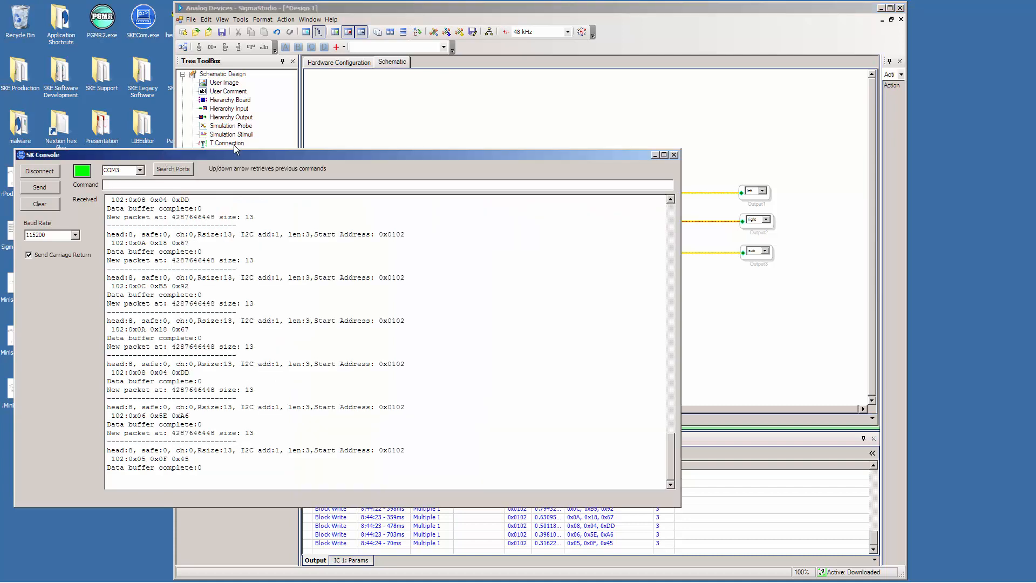
{"action": "type", "text": "Stop all"}
{"action": "key", "text": "Return"}
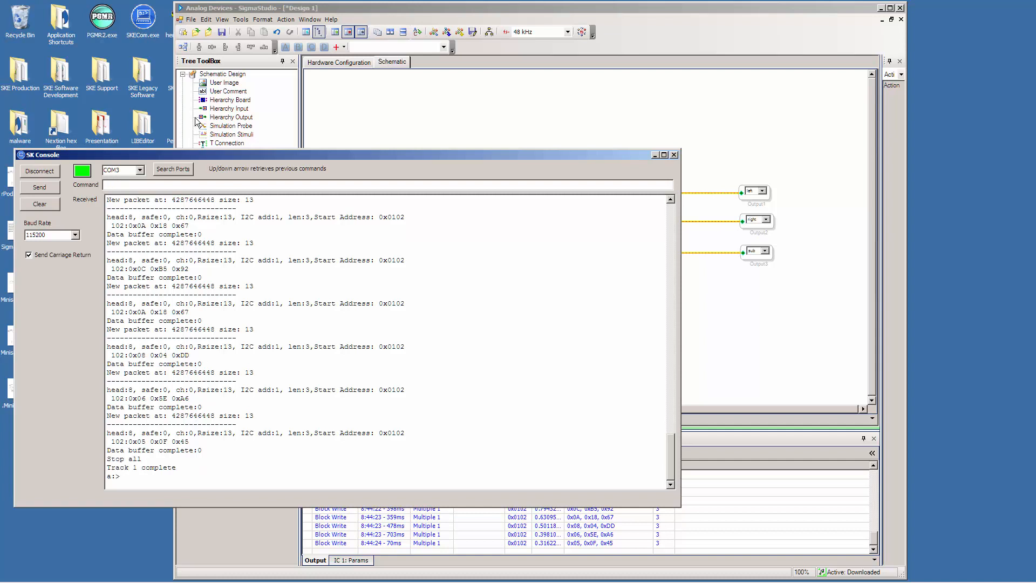
In the SigmaStudio schematic, move the volume control closer to the Output blocks and the signal merger lower to make room for filters.
{"action": "left_click", "coordinate": [444, 7]}
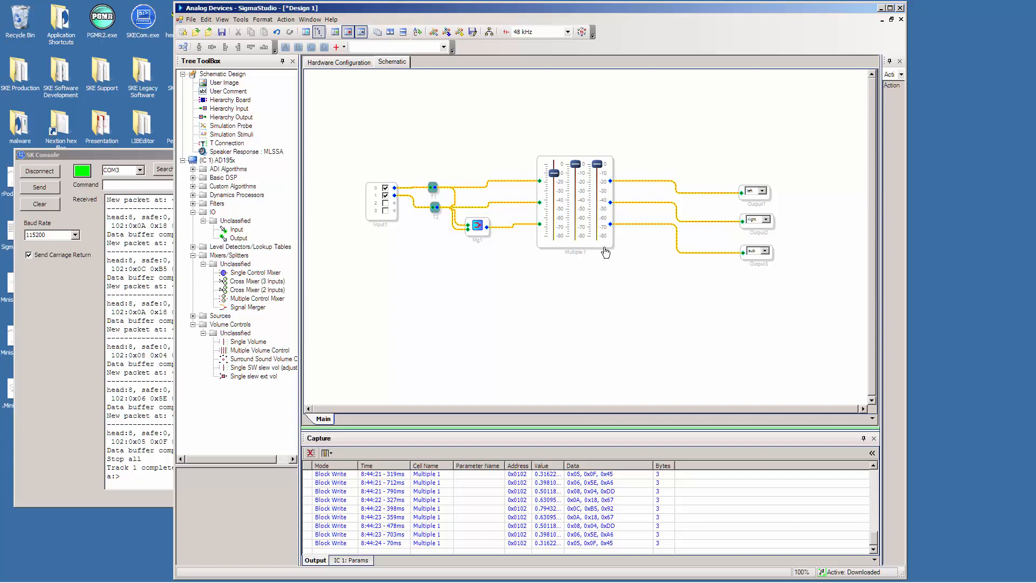
{"action": "left_click_drag", "start_coordinate": [605, 252], "coordinate": [685, 259]}
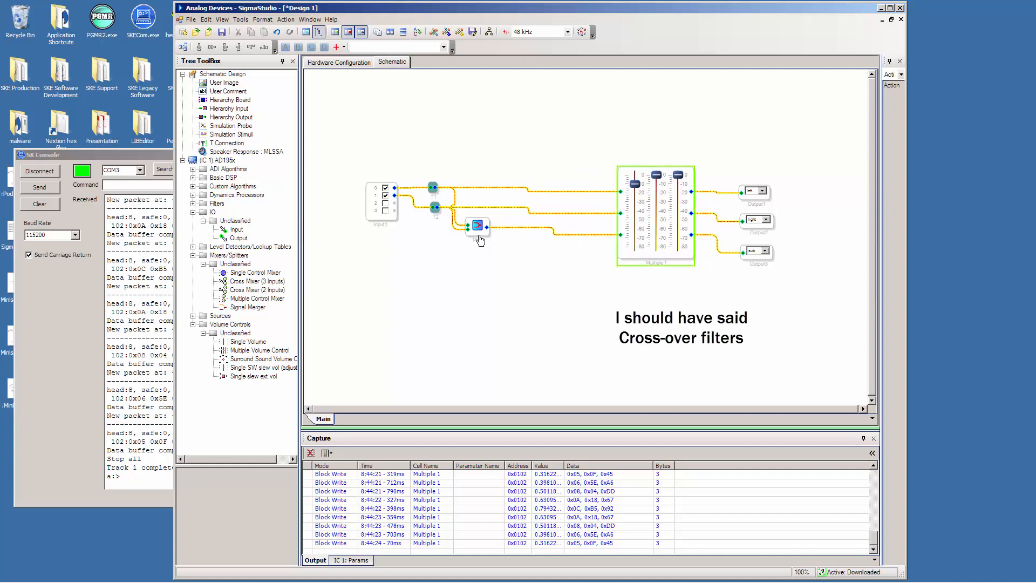
{"action": "left_click_drag", "start_coordinate": [480, 236], "coordinate": [480, 260]}
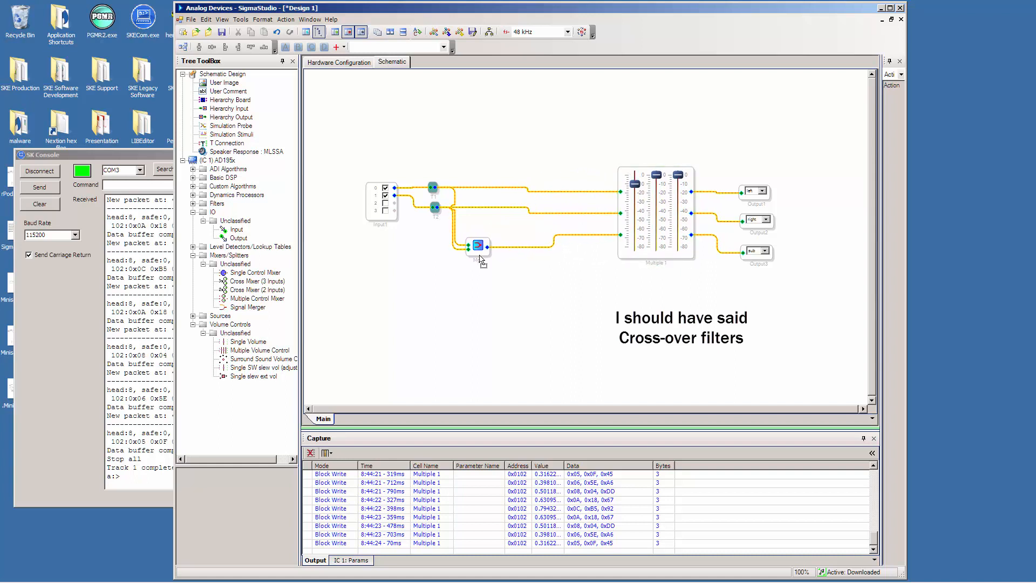
Delete the three wires feeding the volume control's inputs from the T connections and the signal merger.
{"action": "left_click", "coordinate": [552, 192]}
{"action": "right_click", "coordinate": [552, 192]}
{"action": "left_click", "coordinate": [562, 198]}
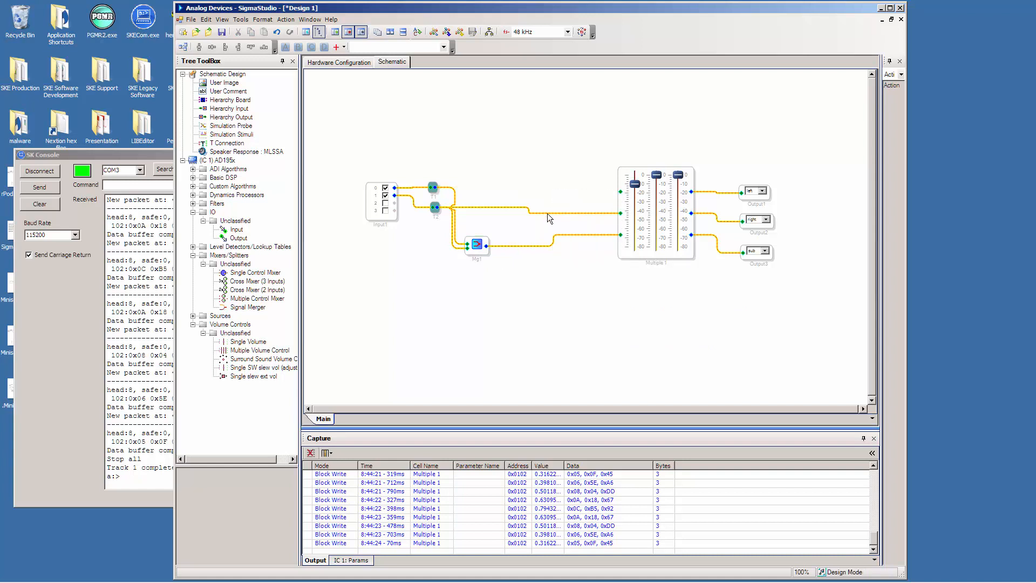
{"action": "right_click", "coordinate": [547, 213]}
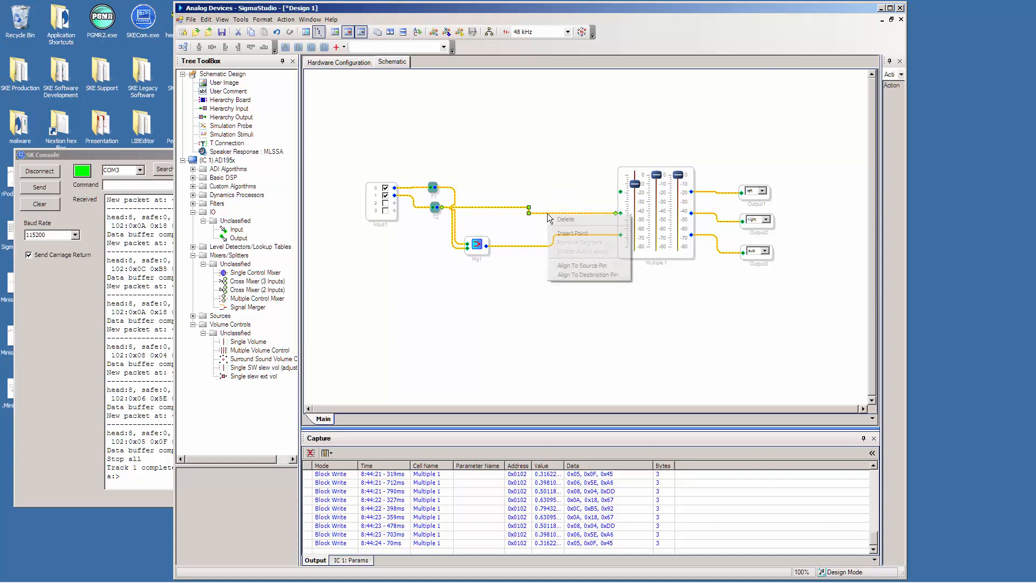
{"action": "left_click", "coordinate": [556, 219]}
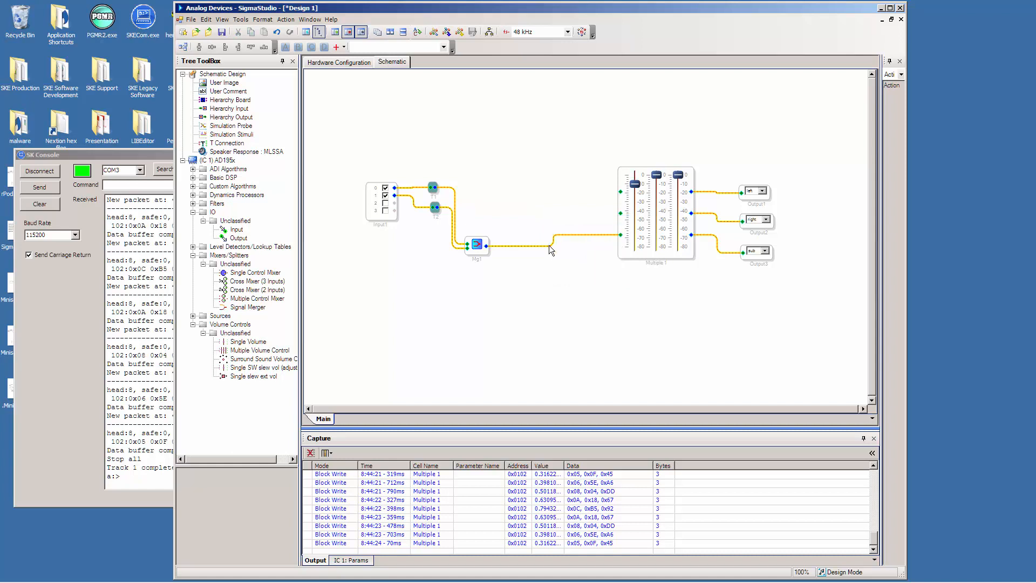
{"action": "left_click", "coordinate": [549, 246]}
{"action": "right_click", "coordinate": [545, 246]}
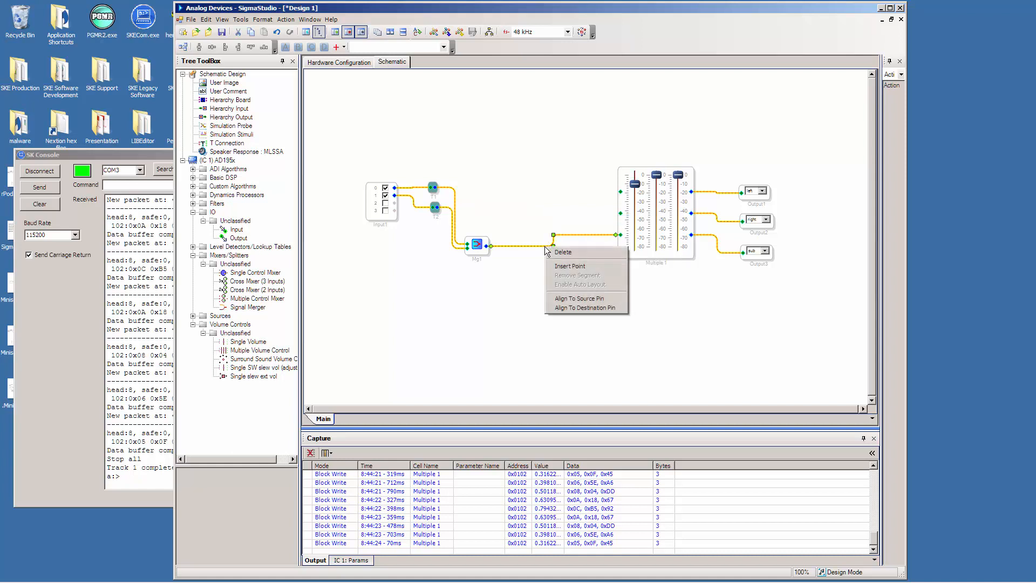
{"action": "left_click", "coordinate": [556, 253]}
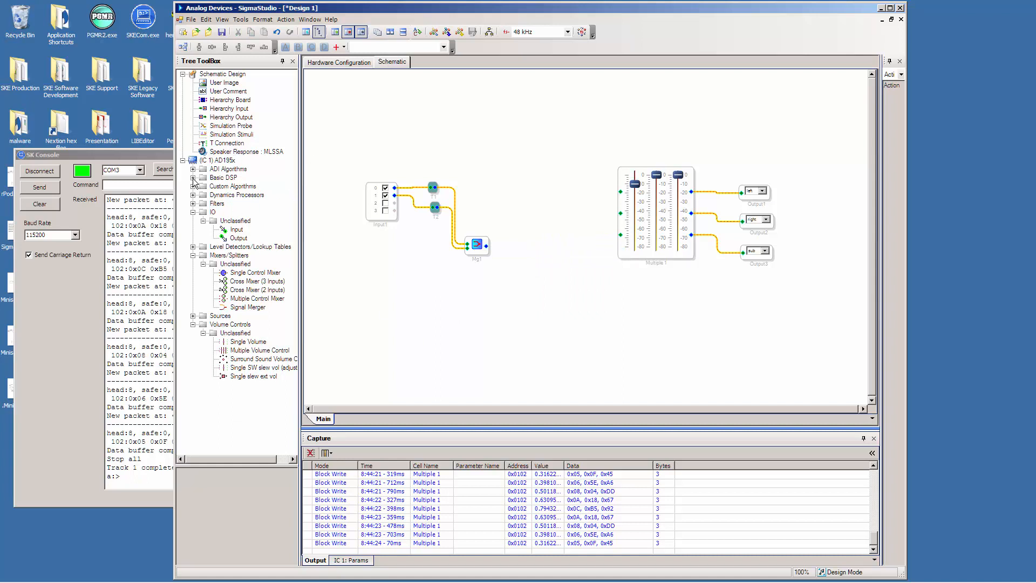
Add three General (2nd order) filters to the schematic between the signal merger and the volume control.
{"action": "left_click", "coordinate": [193, 204]}
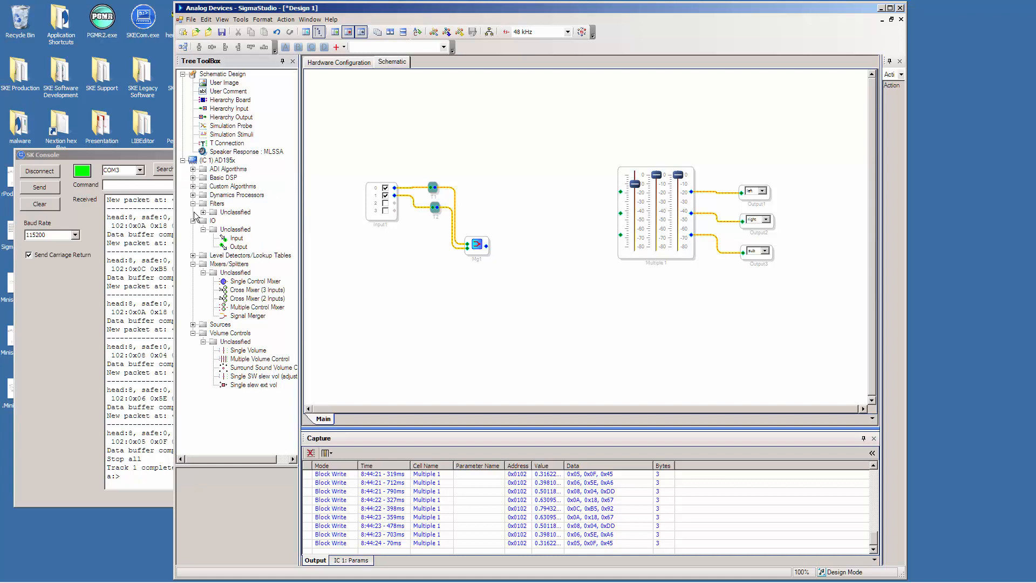
{"action": "left_click", "coordinate": [193, 221]}
{"action": "left_click", "coordinate": [204, 212]}
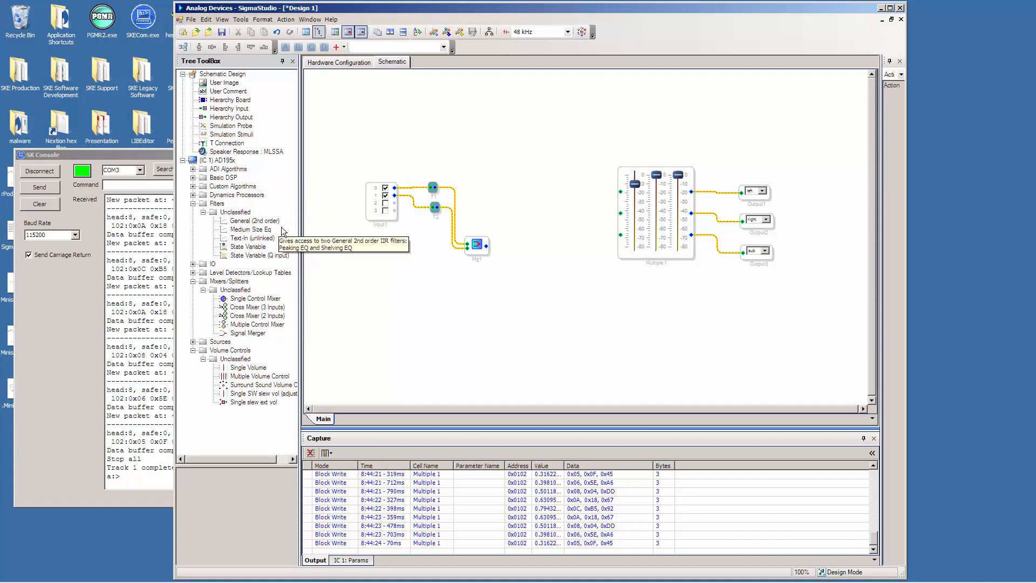
{"action": "left_click", "coordinate": [250, 221]}
{"action": "left_click_drag", "start_coordinate": [250, 222], "coordinate": [513, 191]}
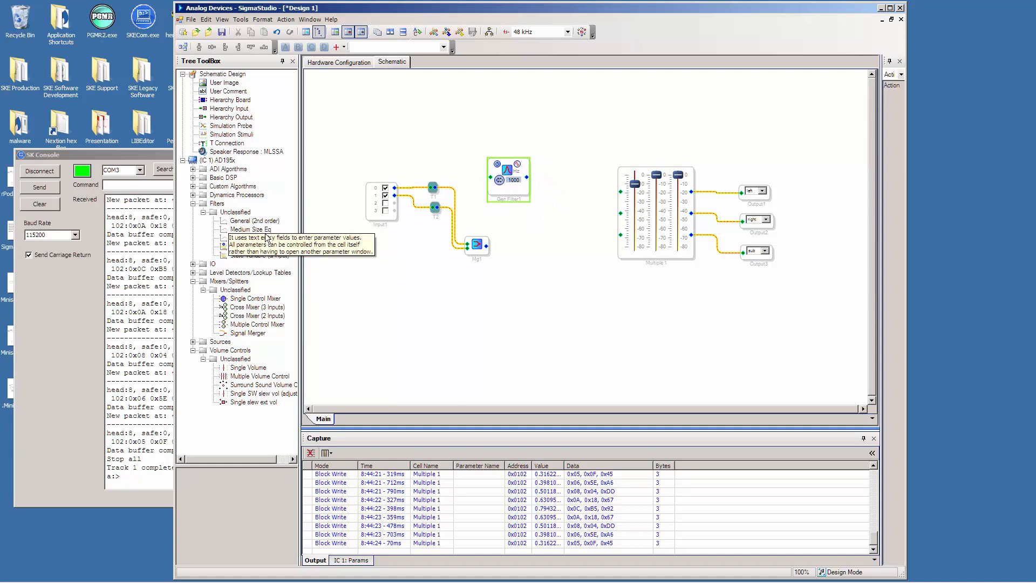
{"action": "left_click_drag", "start_coordinate": [256, 221], "coordinate": [541, 227]}
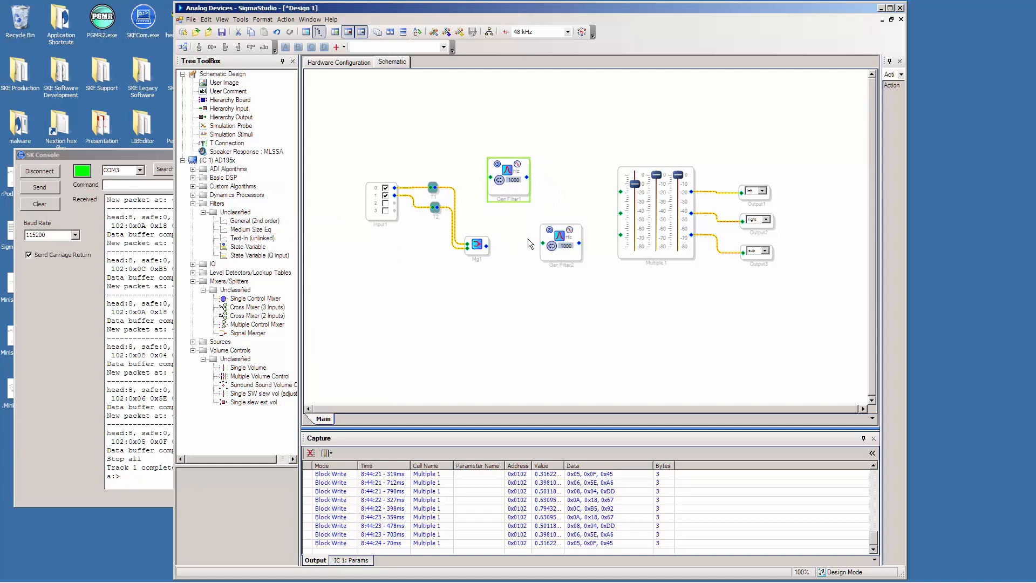
{"action": "left_click_drag", "start_coordinate": [250, 223], "coordinate": [582, 300]}
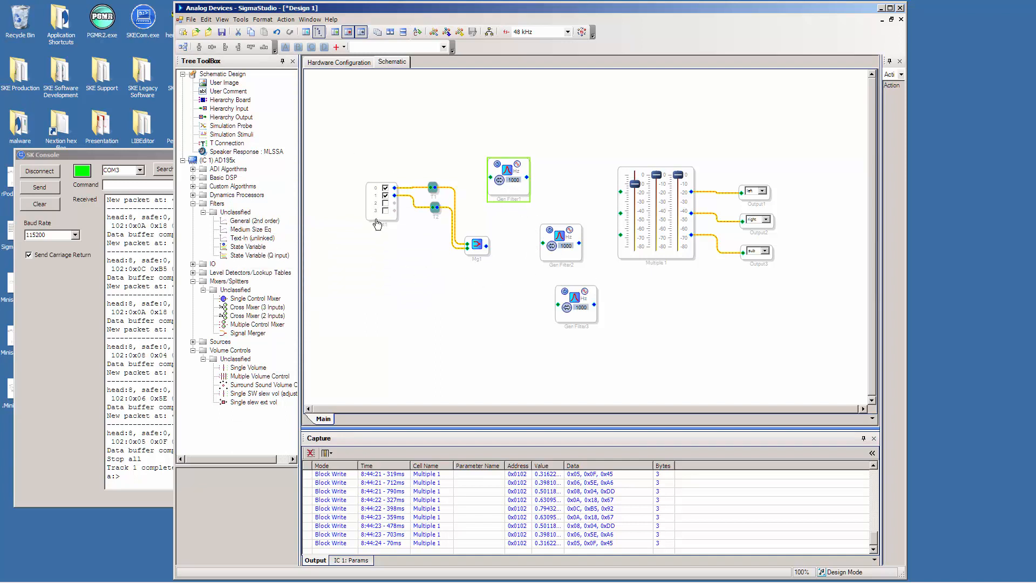
Shift the Input block, both T connections and the signal merger away from the filters, and pull in the first T connection's wire to the merger.
{"action": "left_click_drag", "start_coordinate": [373, 220], "coordinate": [323, 243]}
{"action": "left_click_drag", "start_coordinate": [435, 208], "coordinate": [381, 217]}
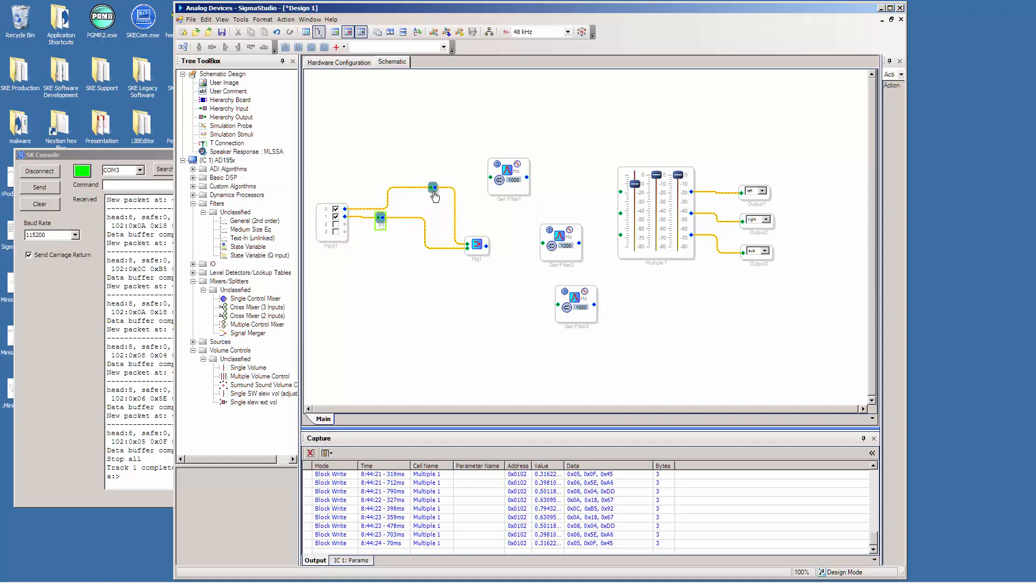
{"action": "left_click_drag", "start_coordinate": [435, 198], "coordinate": [379, 208]}
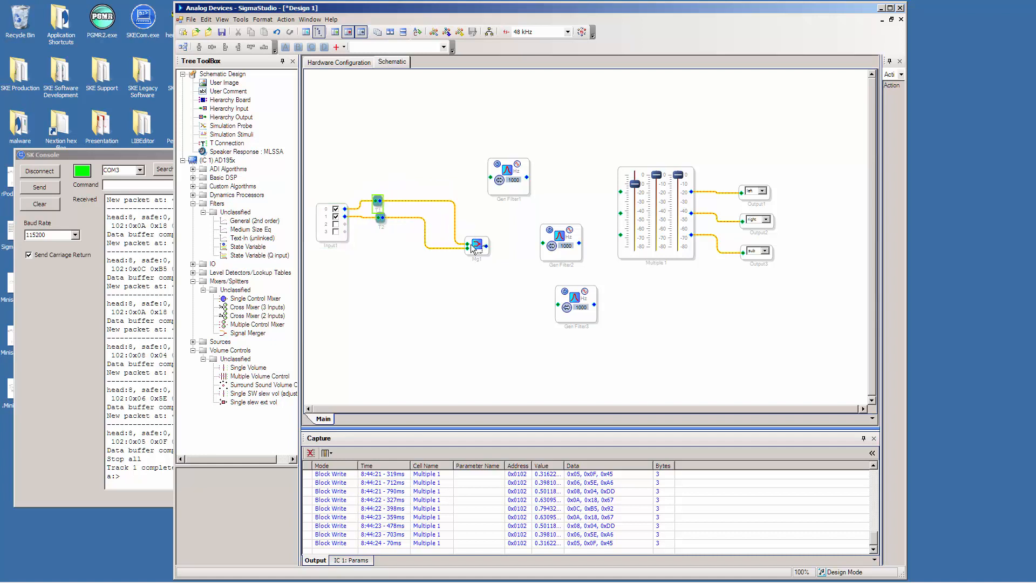
{"action": "left_click_drag", "start_coordinate": [471, 244], "coordinate": [422, 238]}
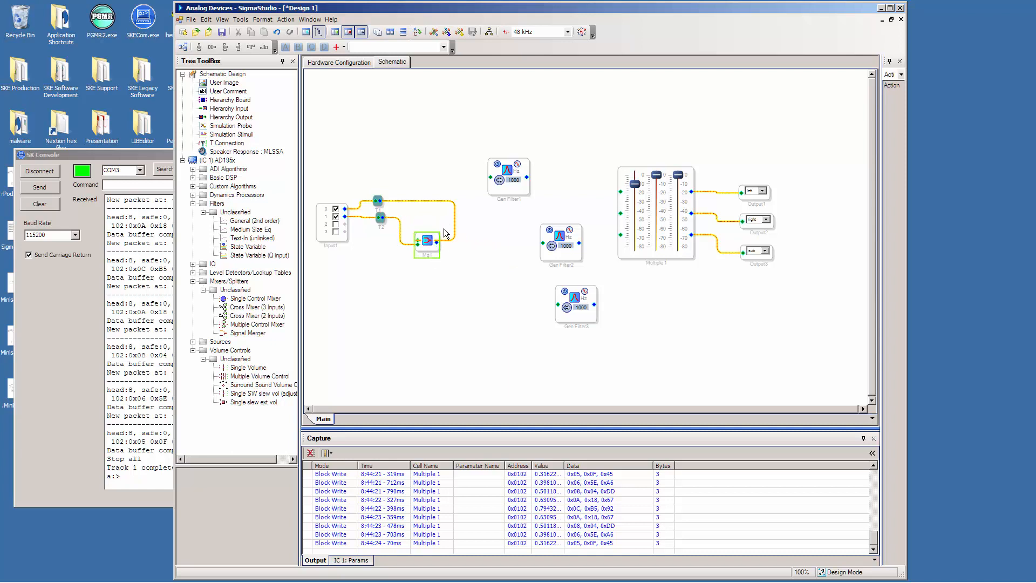
{"action": "left_click", "coordinate": [451, 206]}
{"action": "left_click_drag", "start_coordinate": [454, 204], "coordinate": [406, 201]}
{"action": "left_click", "coordinate": [407, 202]}
{"action": "left_click", "coordinate": [465, 214]}
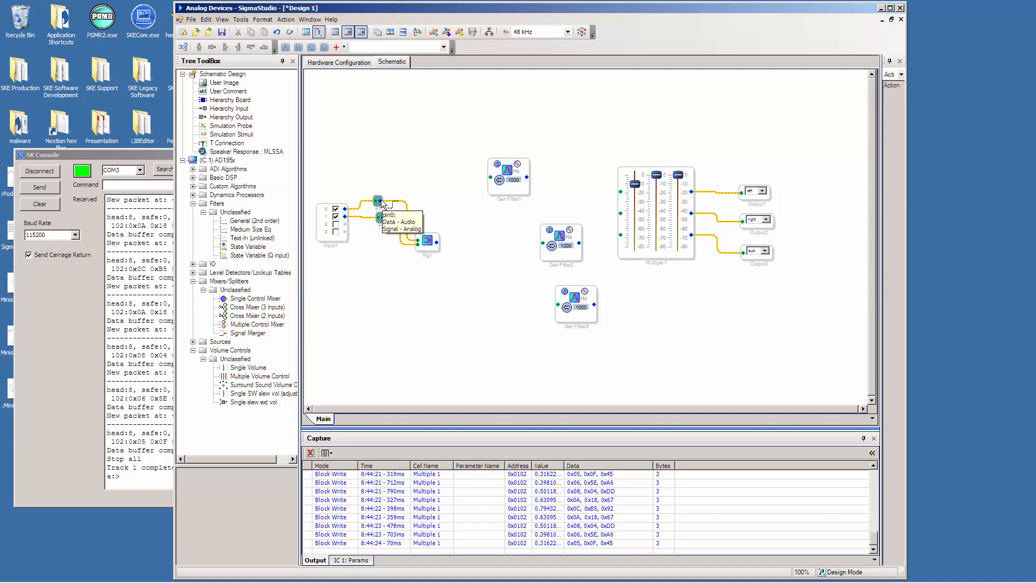
Wire the two T connections and the signal merger to the inputs of filters 1, 2 and 3, aligning the filters in a column.
{"action": "left_click_drag", "start_coordinate": [380, 201], "coordinate": [491, 180]}
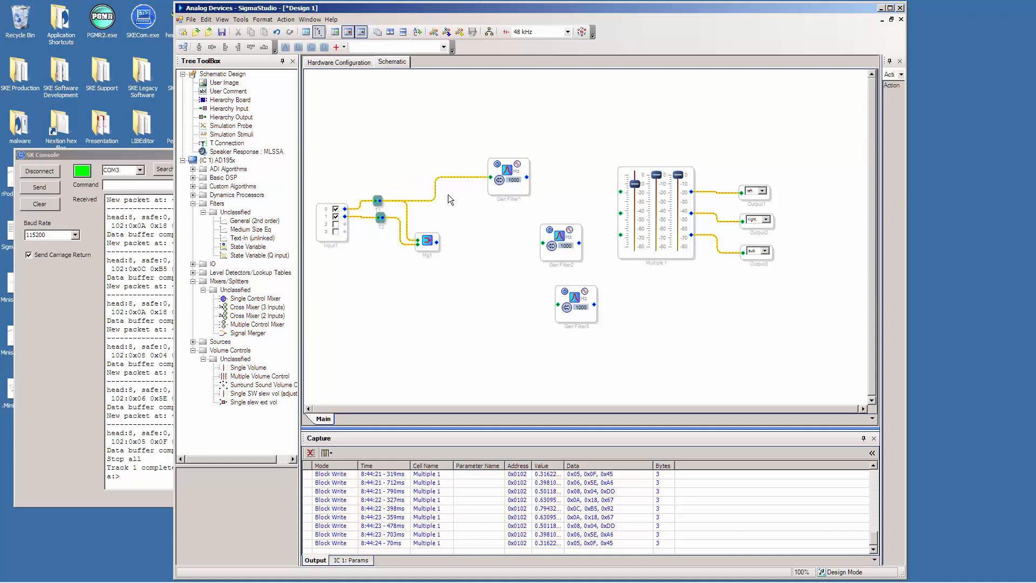
{"action": "left_click_drag", "start_coordinate": [384, 217], "coordinate": [517, 242]}
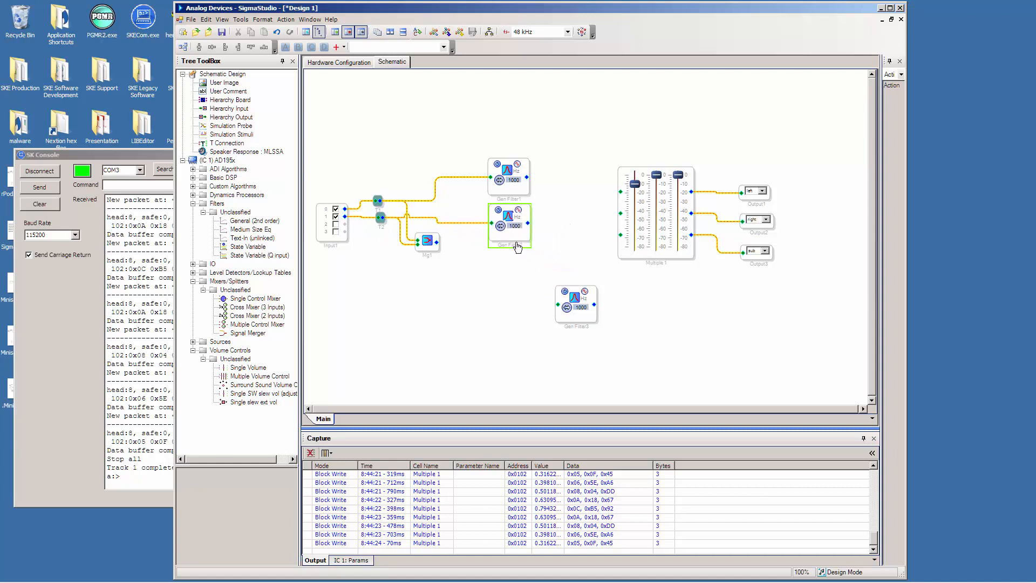
{"action": "left_click_drag", "start_coordinate": [538, 295], "coordinate": [528, 291]}
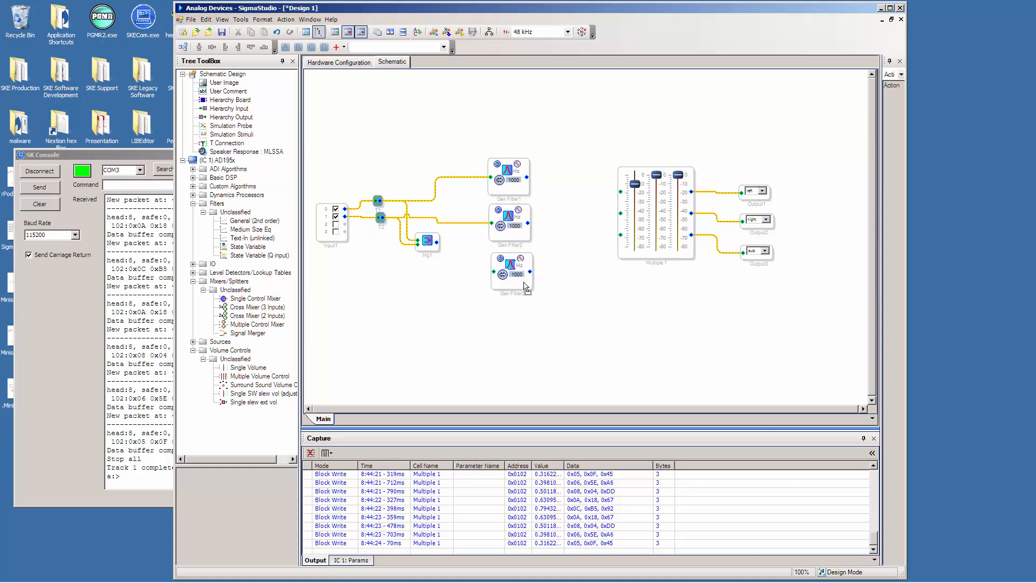
{"action": "left_click_drag", "start_coordinate": [436, 242], "coordinate": [493, 272]}
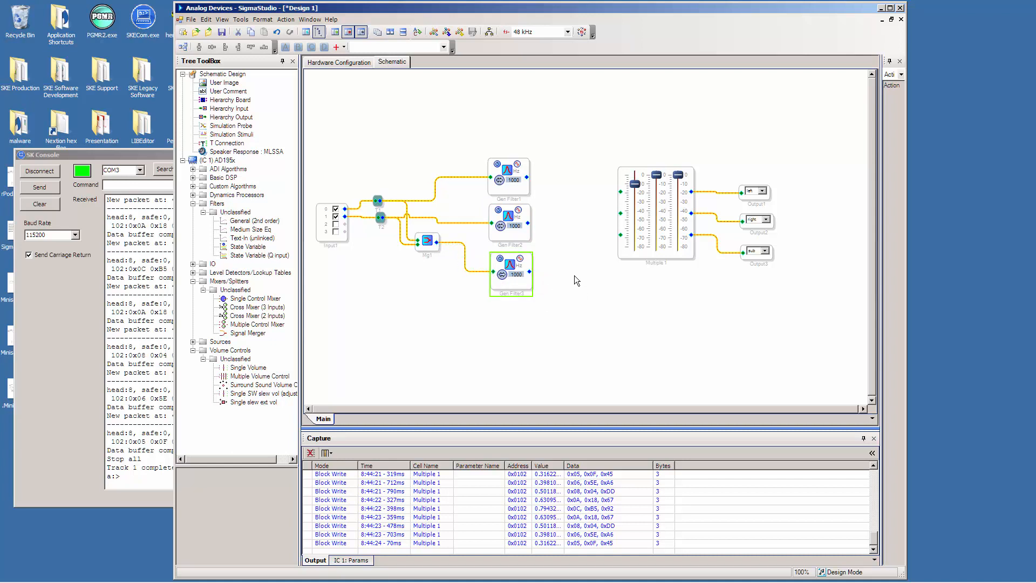
Set the third filter, fed by the signal merger, to a General HP/LP/BP/BS low-pass filter at 100 Hz and close its settings.
{"action": "left_click", "coordinate": [510, 266]}
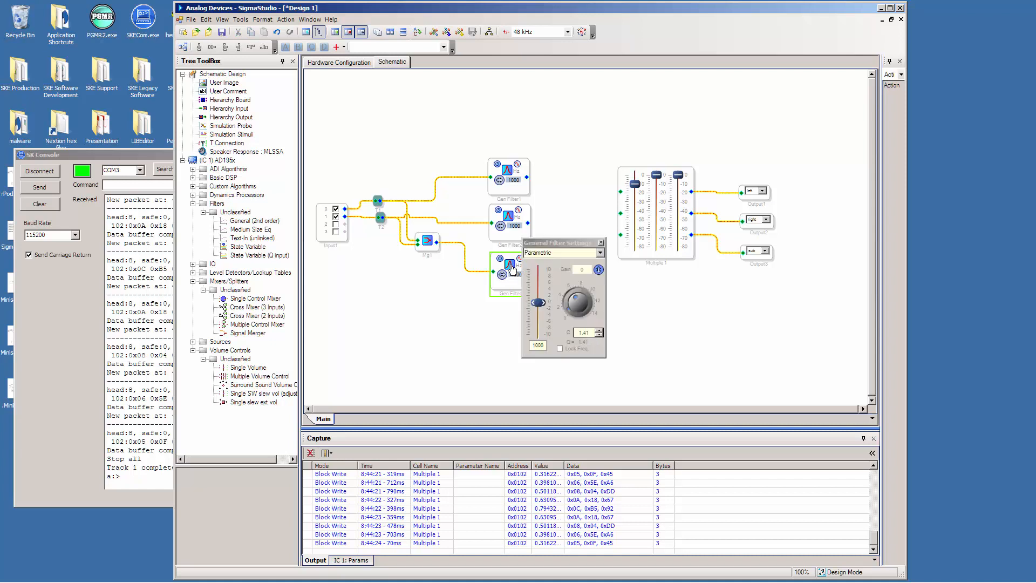
{"action": "left_click", "coordinate": [600, 253]}
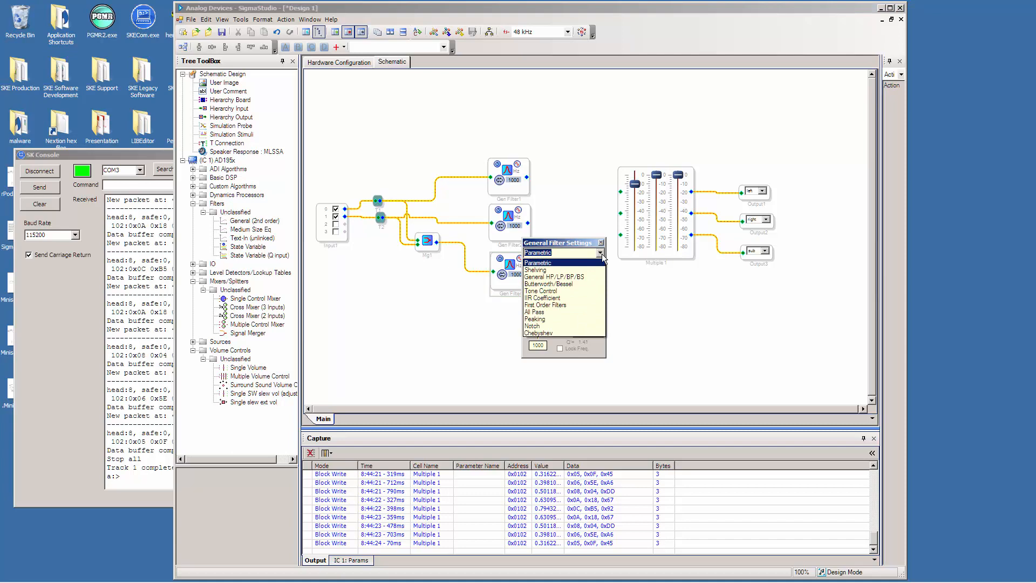
{"action": "left_click", "coordinate": [567, 278]}
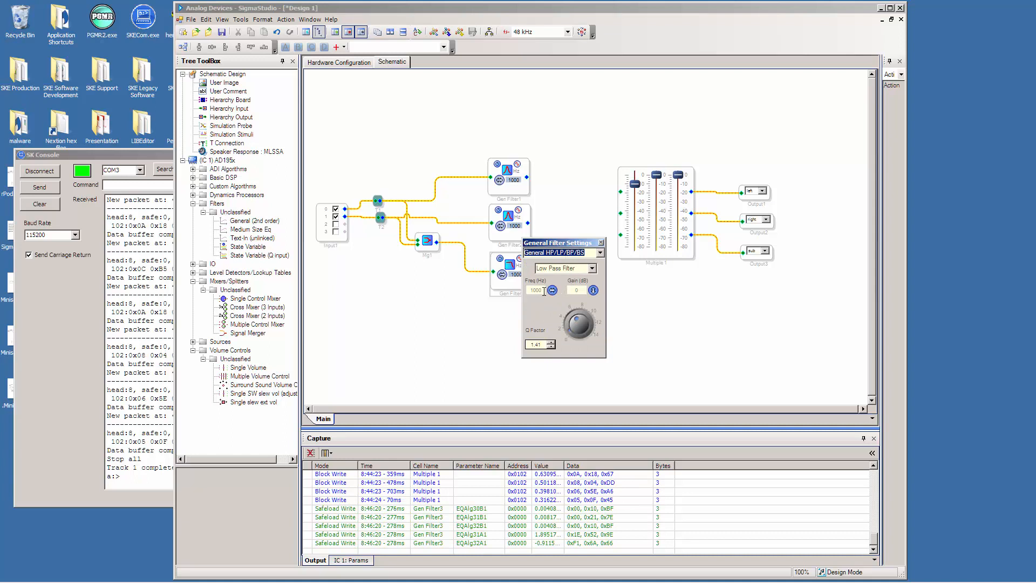
{"action": "left_click_drag", "start_coordinate": [543, 291], "coordinate": [524, 290]}
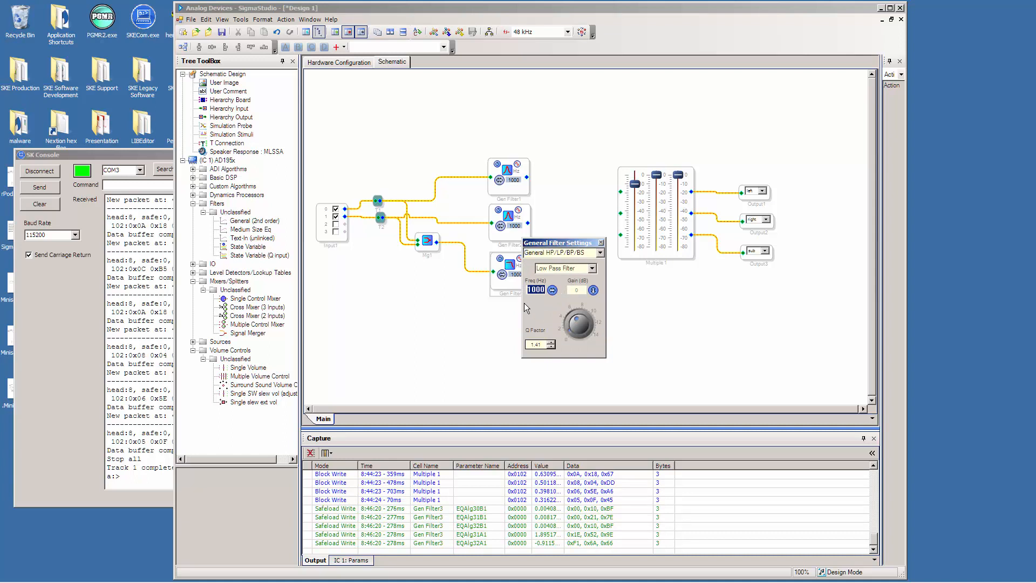
{"action": "type", "text": "100"}
{"action": "key", "text": "Return"}
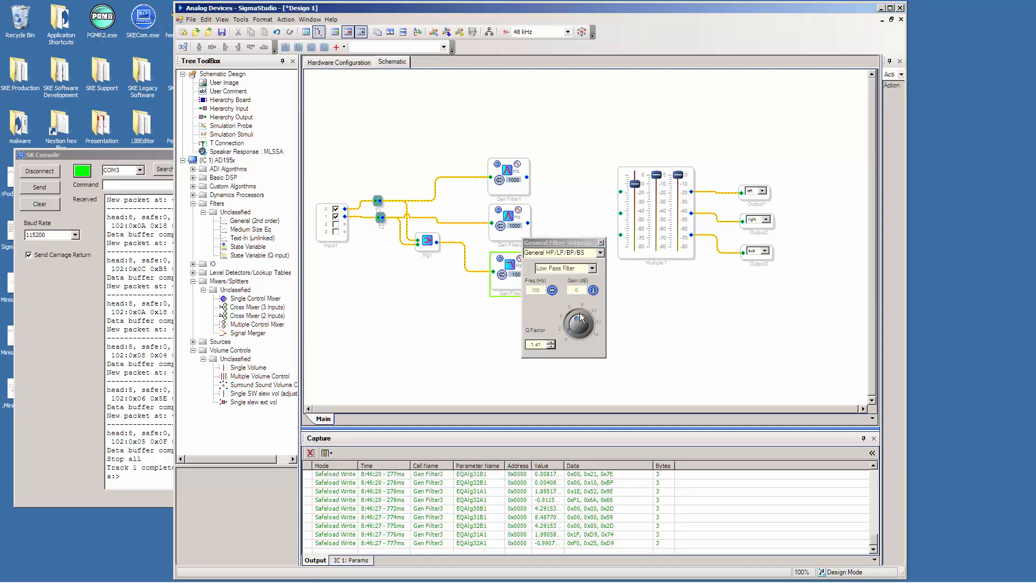
{"action": "left_click", "coordinate": [601, 242]}
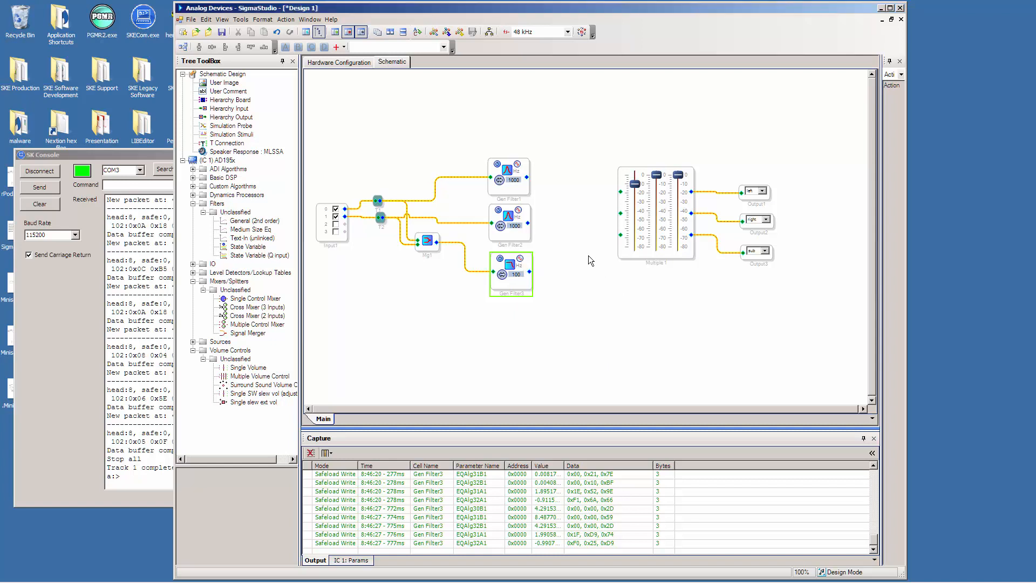
Set the second filter to a General HP/LP/BP/BS high-pass filter at 100 Hz and close its settings.
{"action": "left_click", "coordinate": [510, 220]}
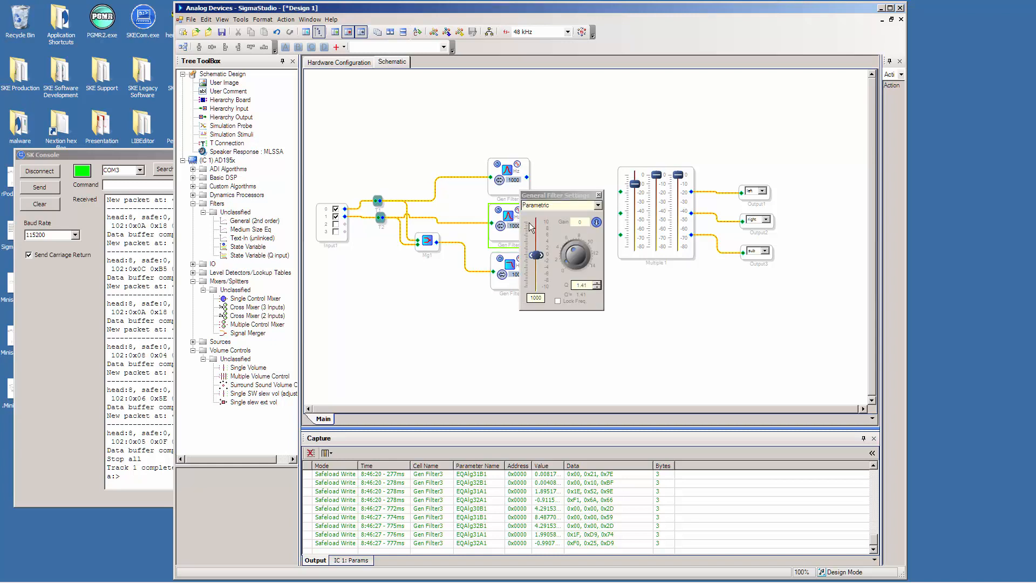
{"action": "left_click", "coordinate": [599, 205]}
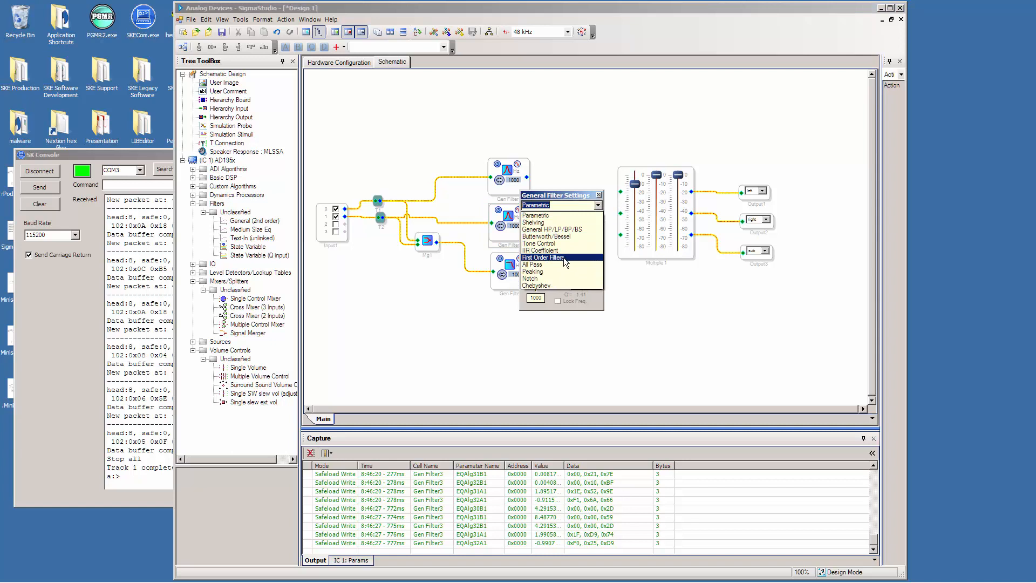
{"action": "left_click", "coordinate": [570, 230]}
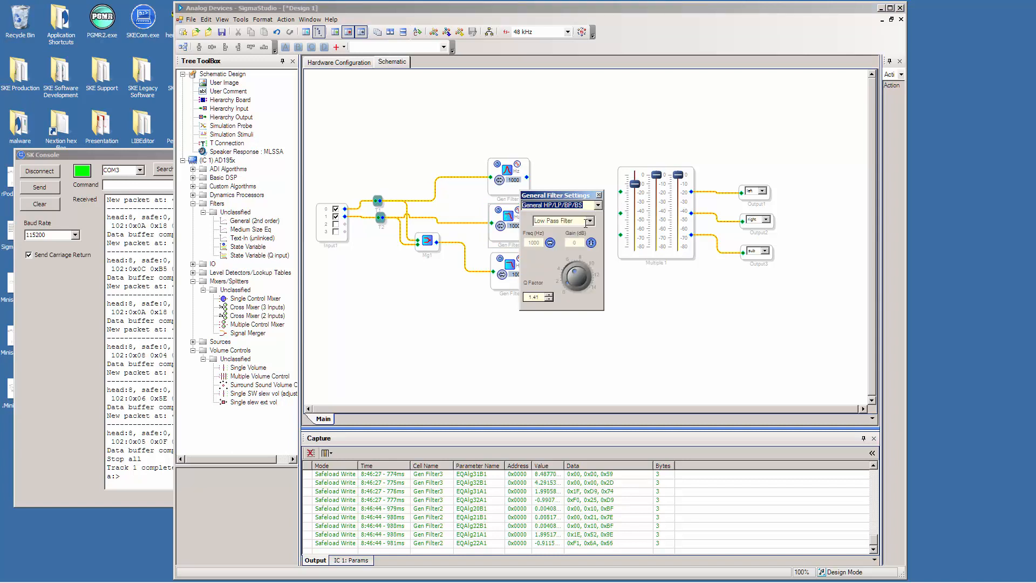
{"action": "left_click", "coordinate": [591, 221]}
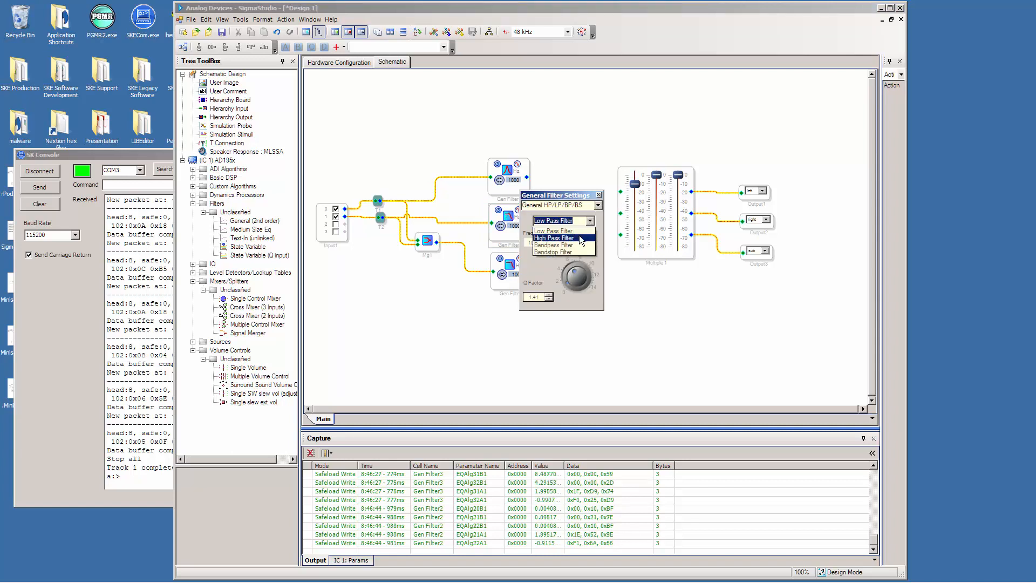
{"action": "left_click", "coordinate": [581, 239]}
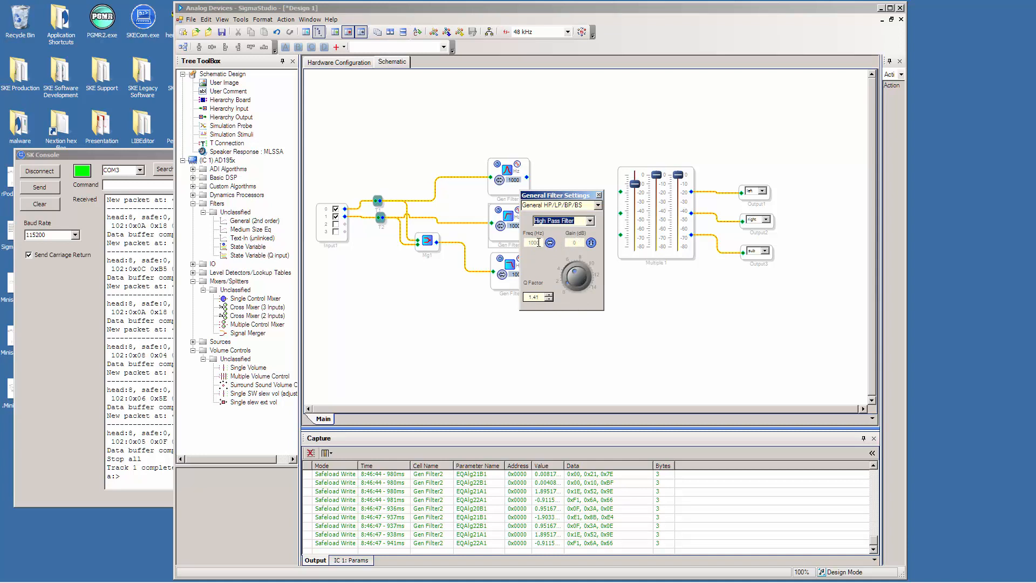
{"action": "double_click", "coordinate": [539, 243]}
{"action": "type", "text": "100"}
{"action": "left_click", "coordinate": [515, 242]}
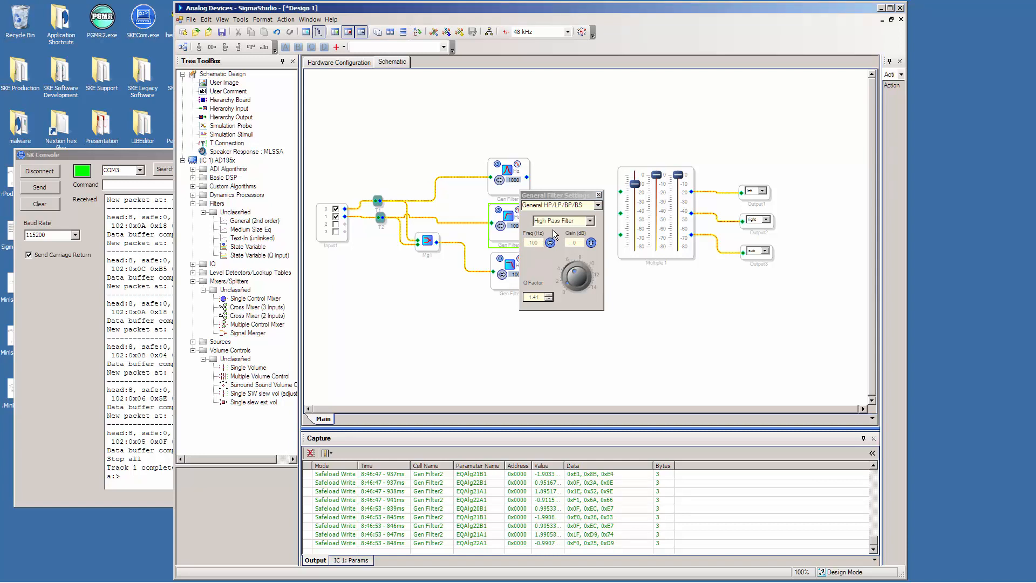
{"action": "left_click", "coordinate": [599, 195]}
Set the first filter to a General HP/LP/BP/BS high-pass filter at 100 Hz and close its settings.
{"action": "left_click", "coordinate": [521, 192]}
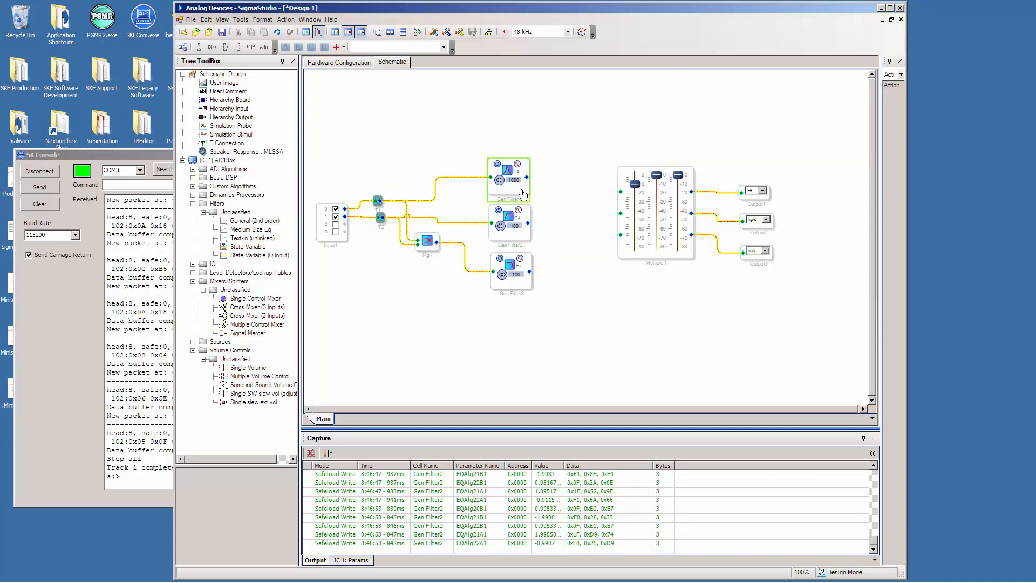
{"action": "left_click", "coordinate": [508, 171]}
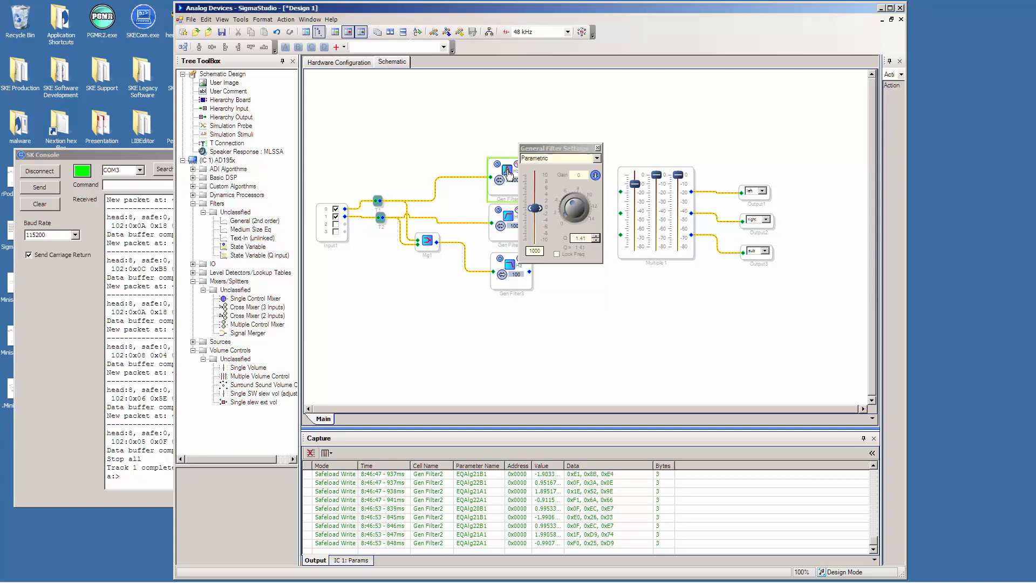
{"action": "left_click", "coordinate": [597, 159]}
{"action": "left_click", "coordinate": [574, 182]}
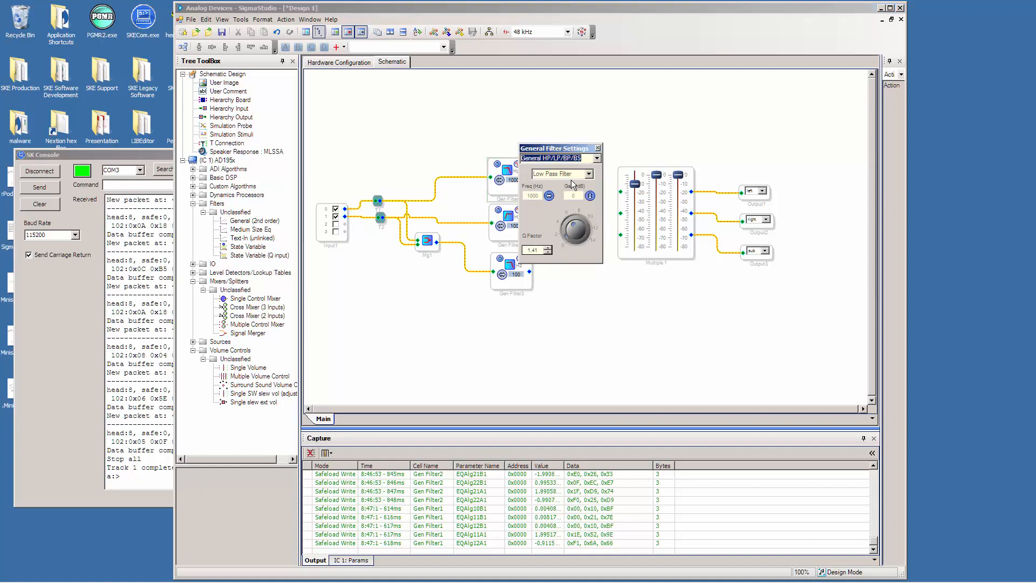
{"action": "left_click", "coordinate": [589, 175]}
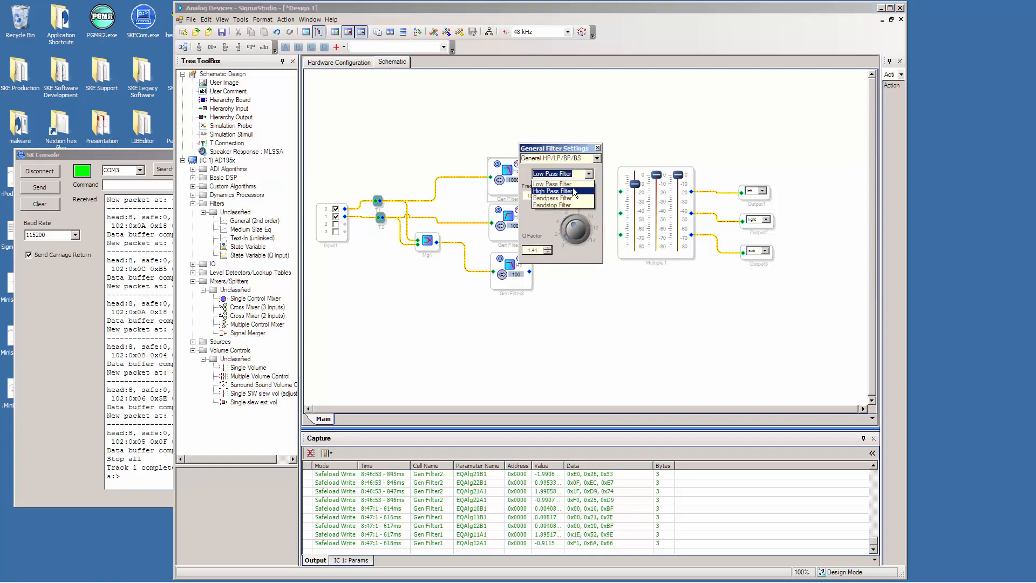
{"action": "left_click", "coordinate": [542, 186]}
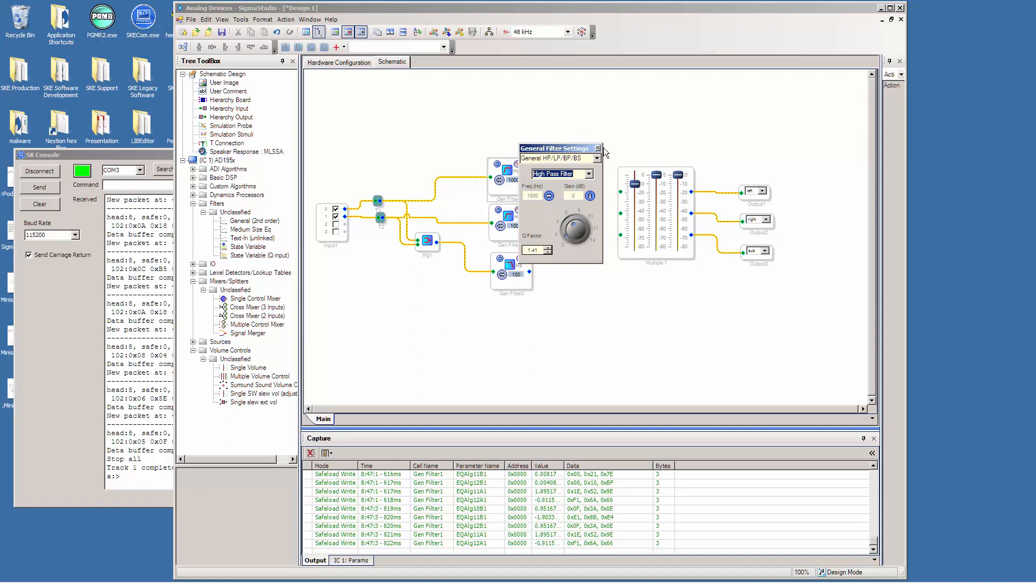
{"action": "left_click", "coordinate": [534, 195]}
{"action": "double_click", "coordinate": [539, 196]}
{"action": "type", "text": "100"}
{"action": "key", "text": "Return"}
{"action": "left_click", "coordinate": [514, 196]}
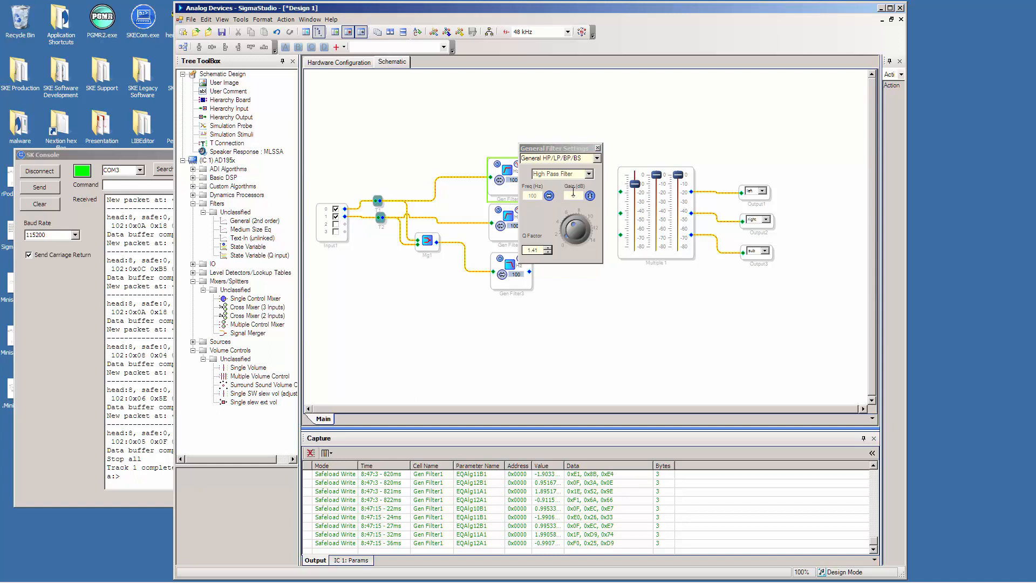
{"action": "left_click", "coordinate": [597, 148]}
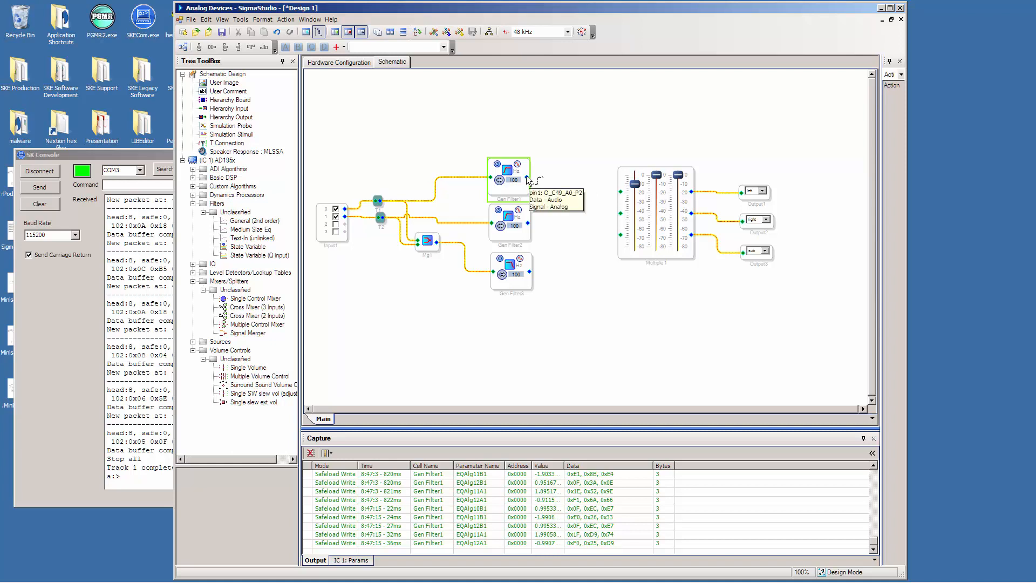
Wire the outputs of filters 1, 2 and 3 to the three volume control inputs, and link, compile and download the project.
{"action": "left_click_drag", "start_coordinate": [527, 178], "coordinate": [621, 191]}
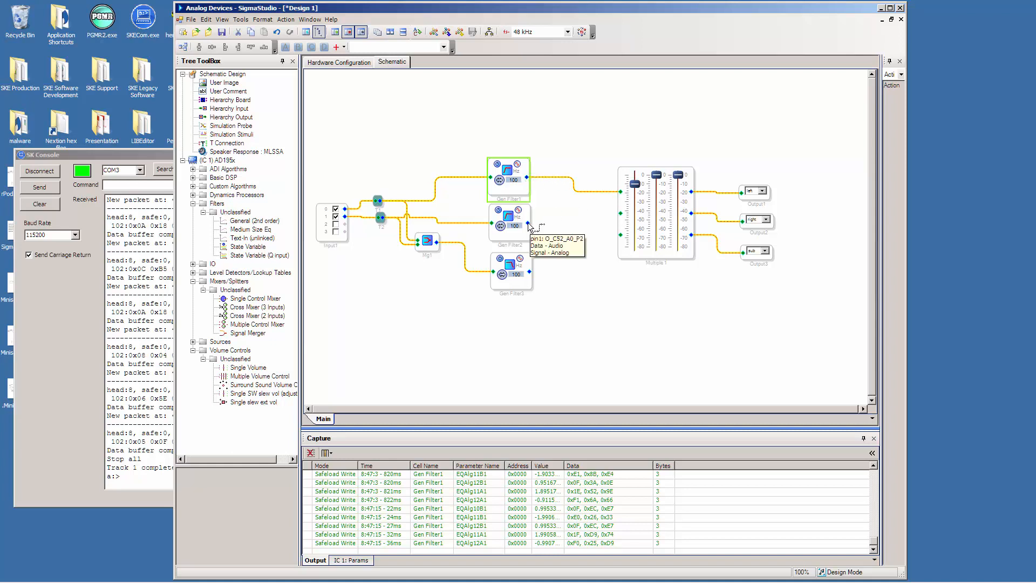
{"action": "left_click_drag", "start_coordinate": [529, 224], "coordinate": [620, 213]}
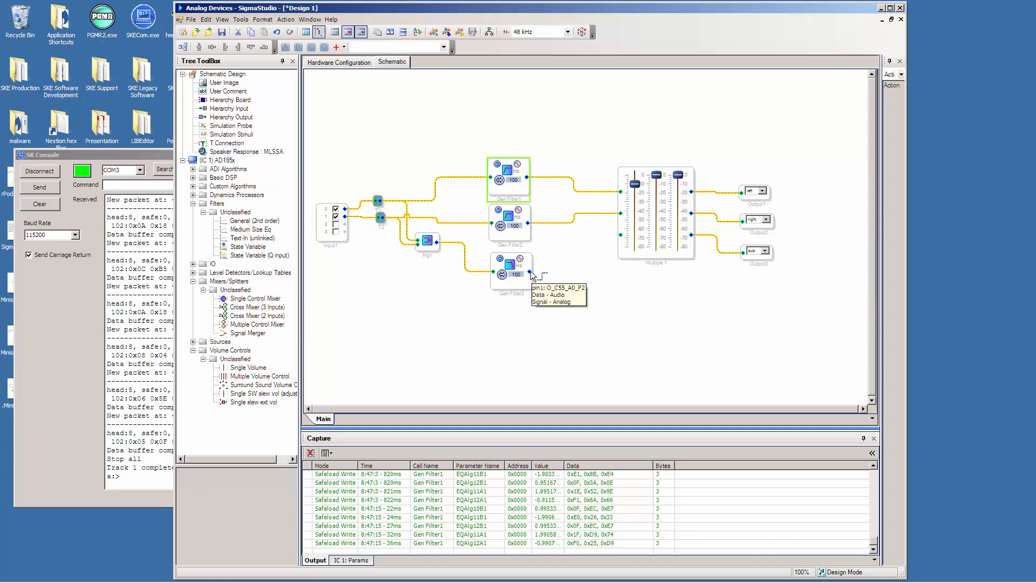
{"action": "left_click_drag", "start_coordinate": [531, 273], "coordinate": [621, 236]}
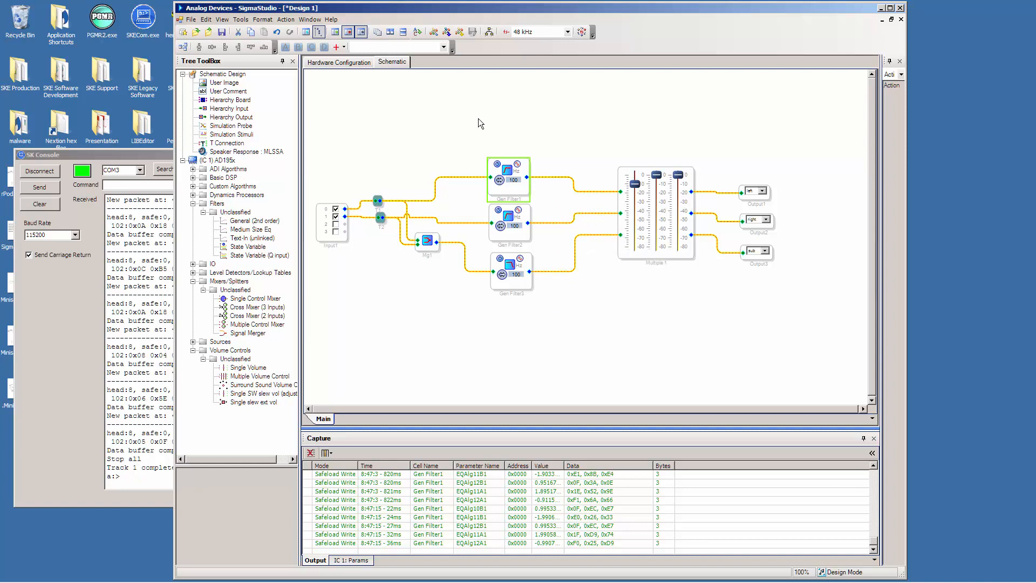
{"action": "left_click", "coordinate": [286, 20]}
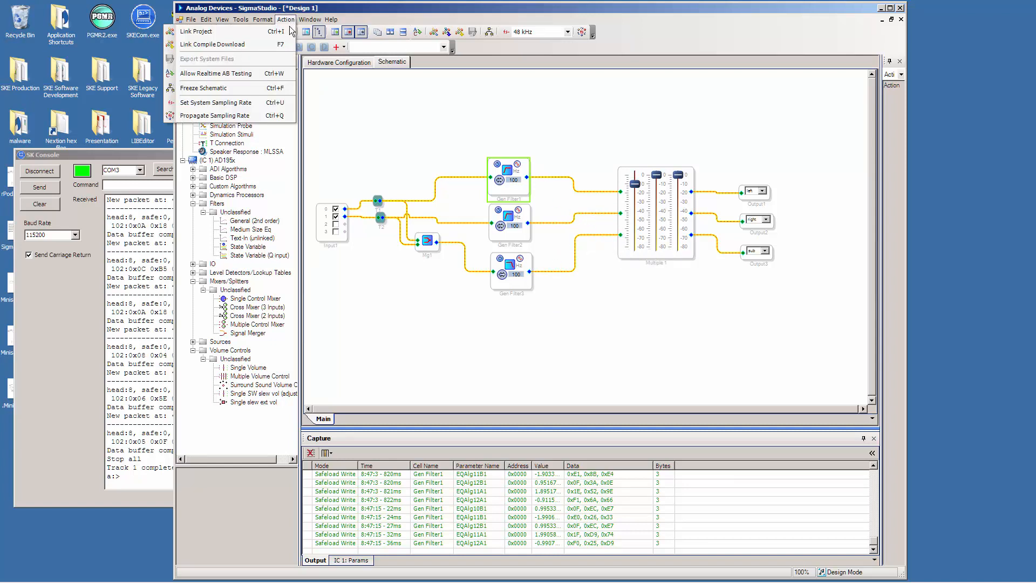
{"action": "left_click", "coordinate": [257, 45]}
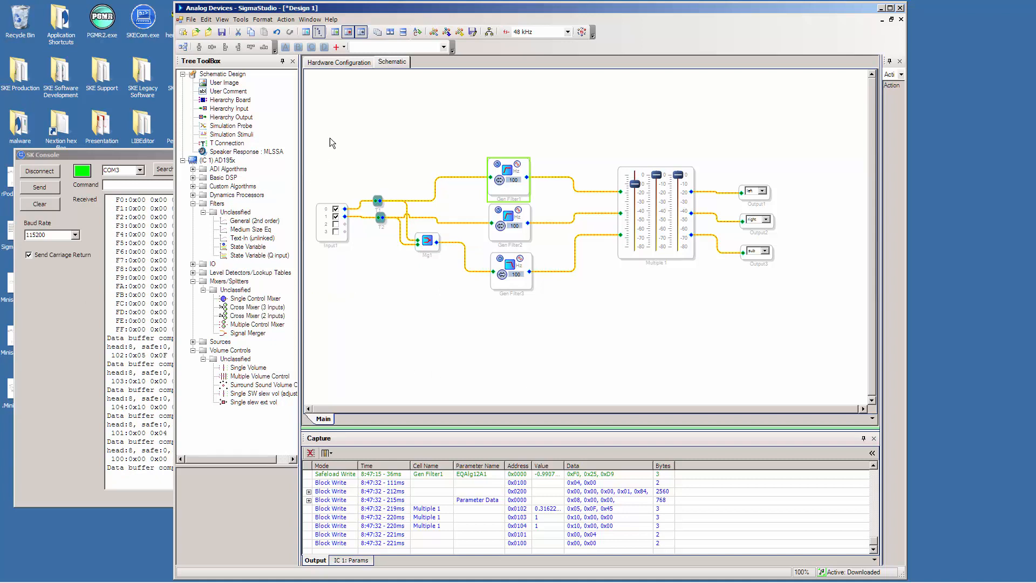
Switch to SK Console and send "Play flim on 1", and return to SigmaStudio to test the first volume fader, leaving it at its original level.
{"action": "left_click_drag", "start_coordinate": [375, 7], "coordinate": [445, 11]}
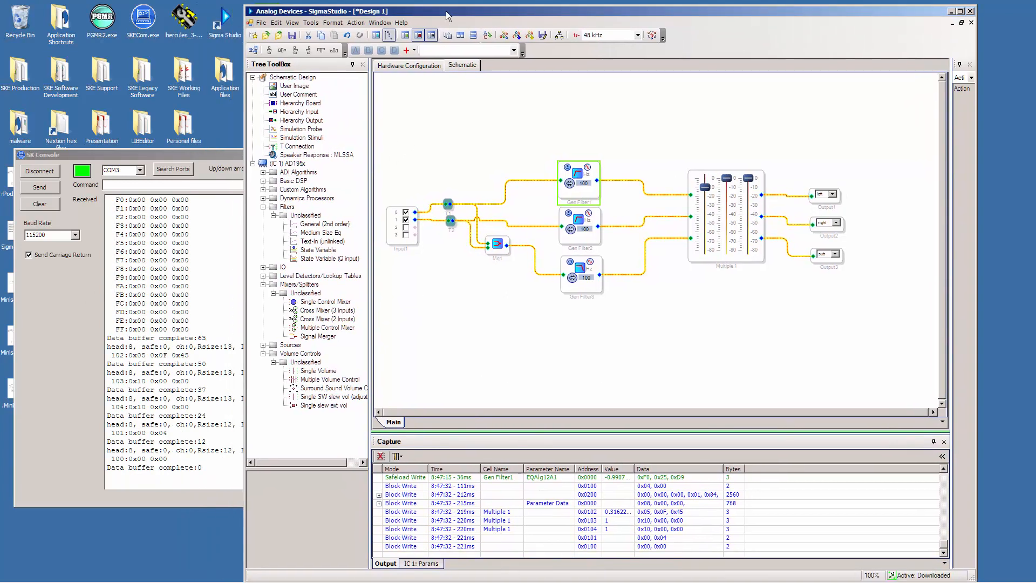
{"action": "left_click", "coordinate": [220, 151]}
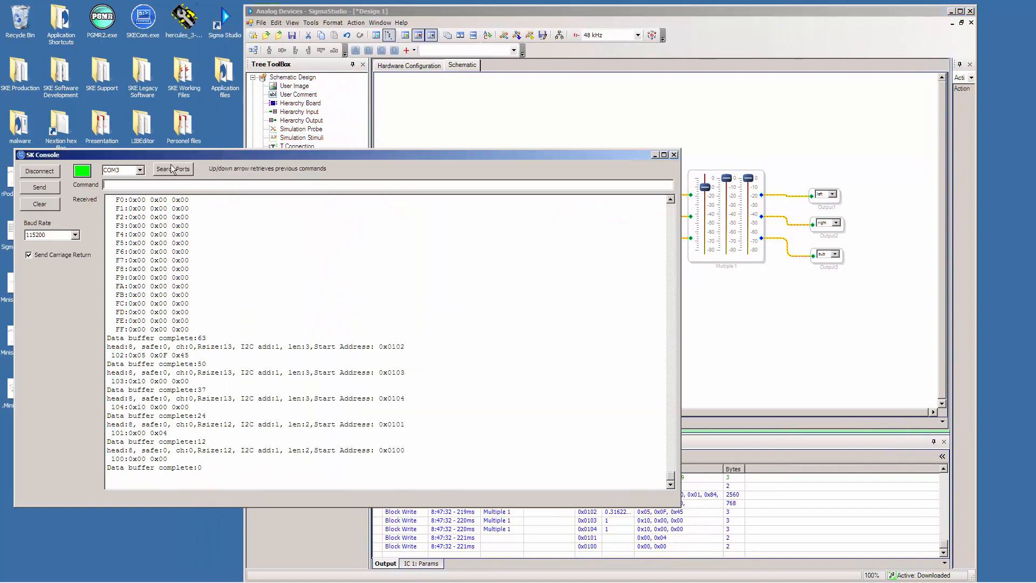
{"action": "left_click", "coordinate": [145, 184]}
{"action": "type", "text": "Play flm on 1"}
{"action": "key", "text": "Return"}
{"action": "left_click", "coordinate": [735, 249]}
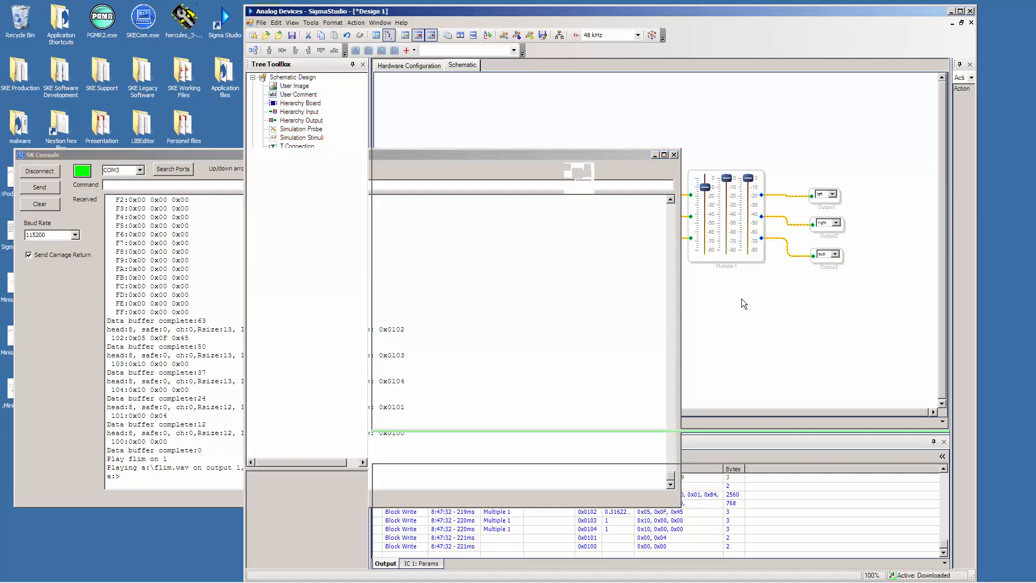
{"action": "mouse_move", "coordinate": [704, 188]}
{"action": "left_mouse_down"}
{"action": "mouse_move", "coordinate": [705, 202]}
{"action": "mouse_move", "coordinate": [706, 186]}
{"action": "left_mouse_up"}
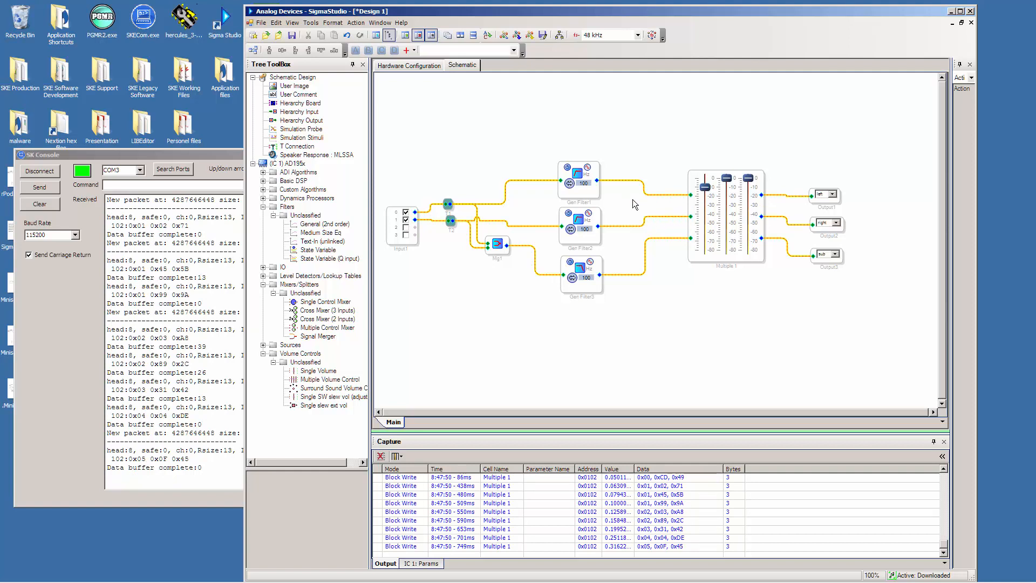
Set the first filter's high-pass frequency to 3000 Hz while the track plays.
{"action": "left_click", "coordinate": [578, 175]}
{"action": "left_click_drag", "start_coordinate": [611, 199], "coordinate": [593, 200]}
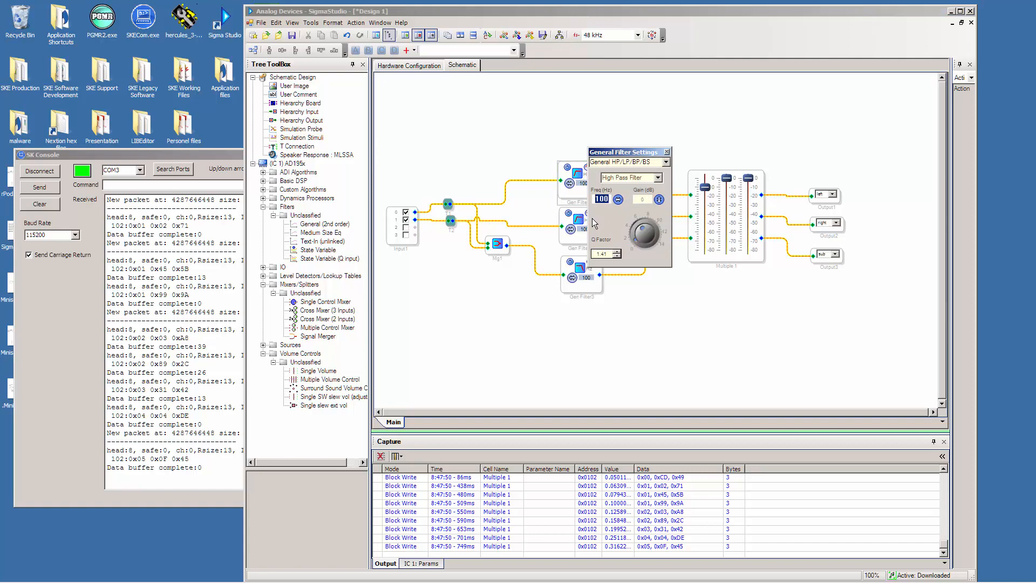
{"action": "type", "text": "3000"}
{"action": "key", "text": "Return"}
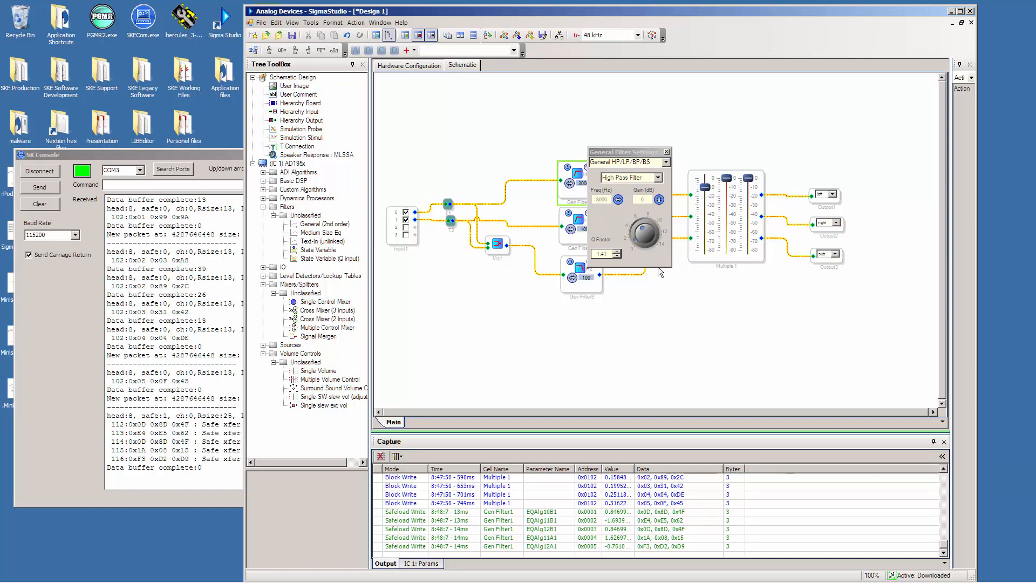
Restore the first filter's high-pass frequency to 100 Hz and close its settings.
{"action": "double_click", "coordinate": [600, 199]}
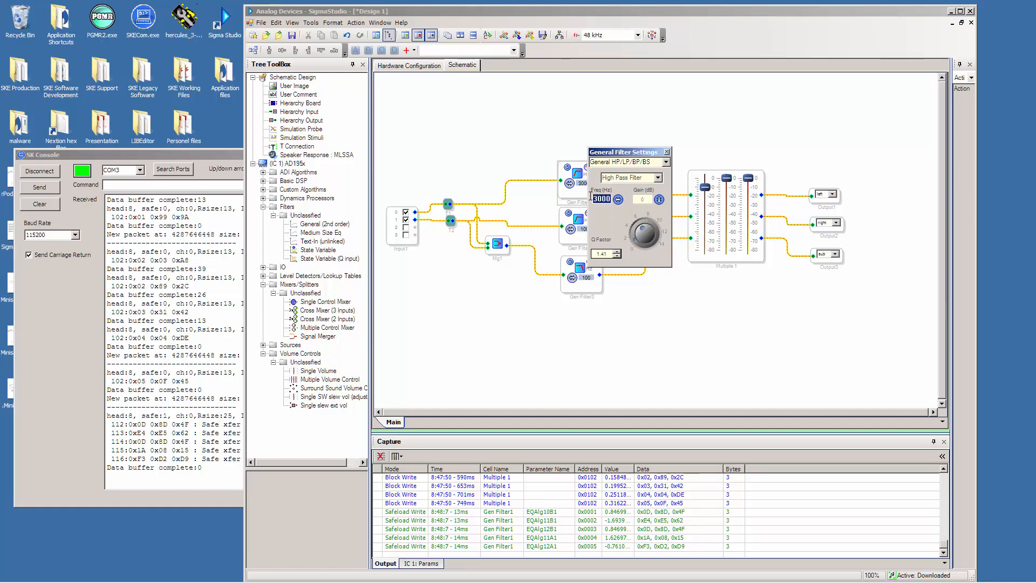
{"action": "type", "text": "100"}
{"action": "key", "text": "Return"}
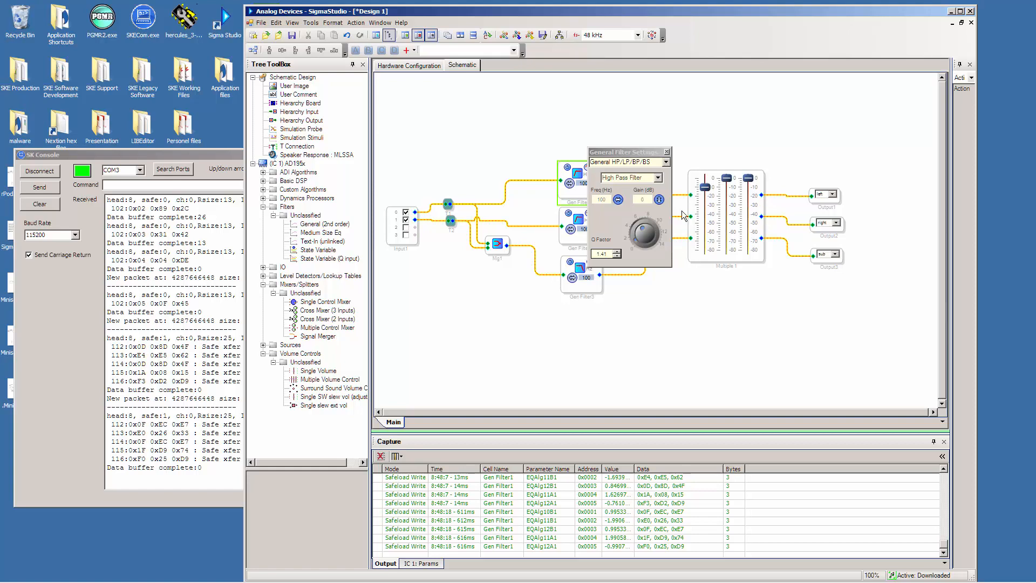
{"action": "left_click", "coordinate": [667, 152]}
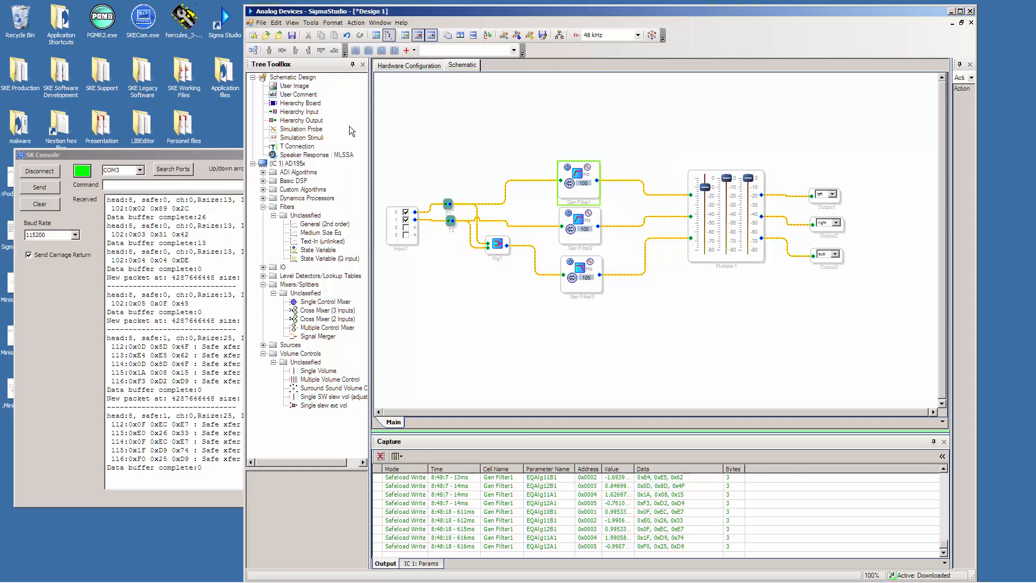
Switch to SK Console, resend the earlier "Stop all" command to end playback, and return to SigmaStudio.
{"action": "left_click", "coordinate": [212, 154]}
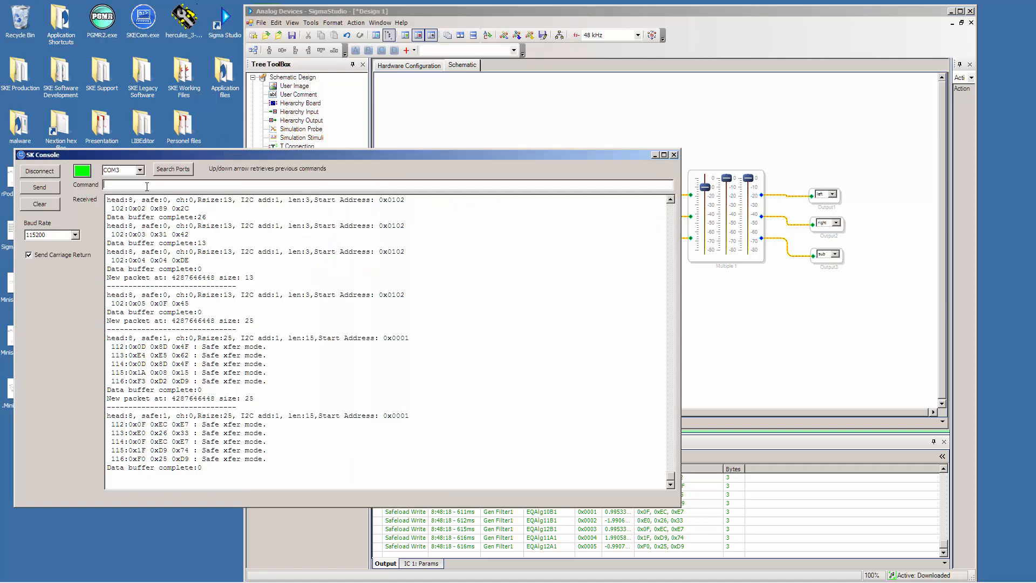
{"action": "key", "text": "Up"}
{"action": "key", "text": "Up"}
{"action": "key", "text": "Return"}
{"action": "left_click", "coordinate": [572, 11]}
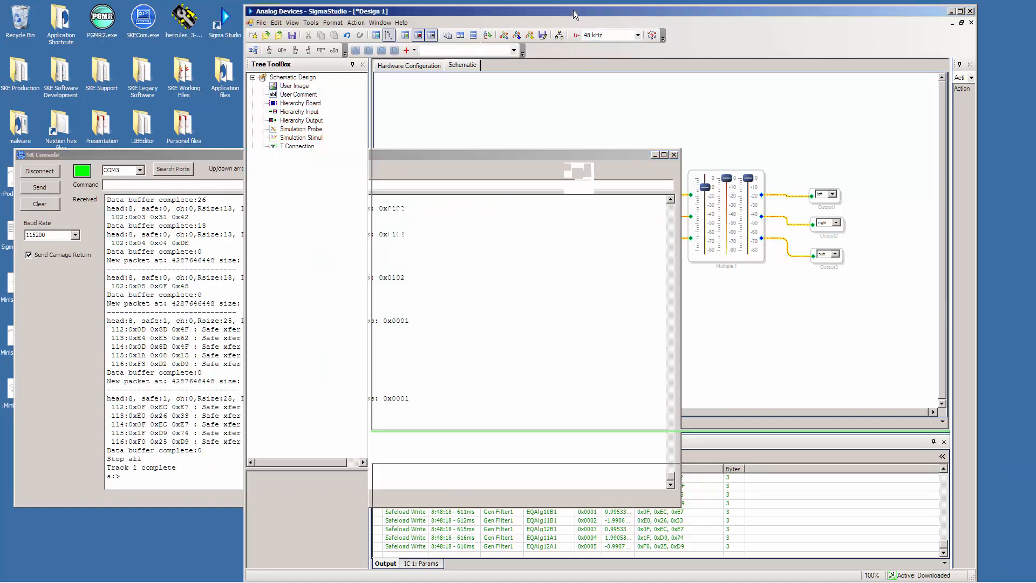
Move the multiple volume control closer to the filters and delete its wires to the left, right and sub outputs.
{"action": "left_click_drag", "start_coordinate": [703, 263], "coordinate": [641, 267]}
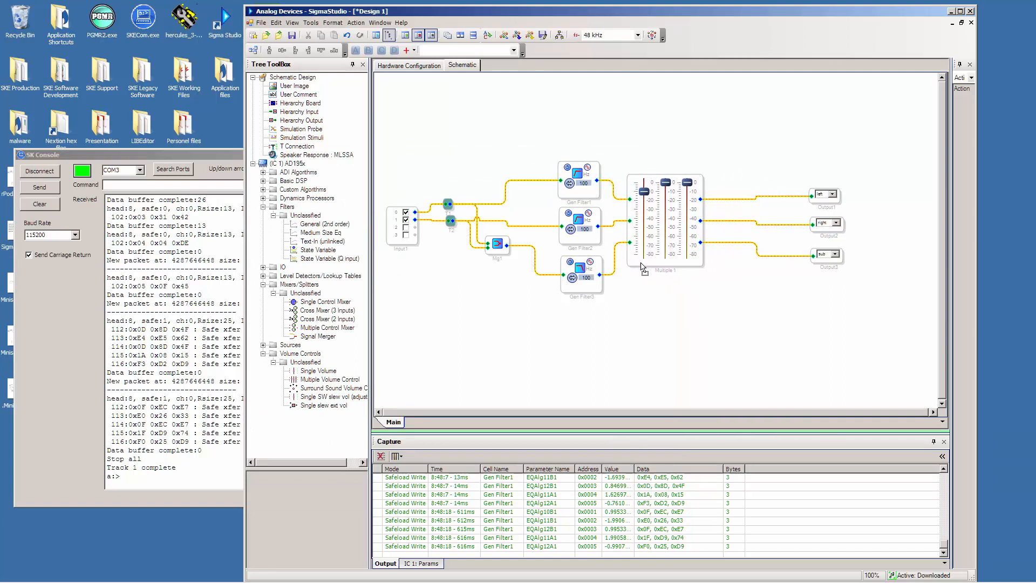
{"action": "left_click", "coordinate": [759, 198]}
{"action": "right_click", "coordinate": [766, 199]}
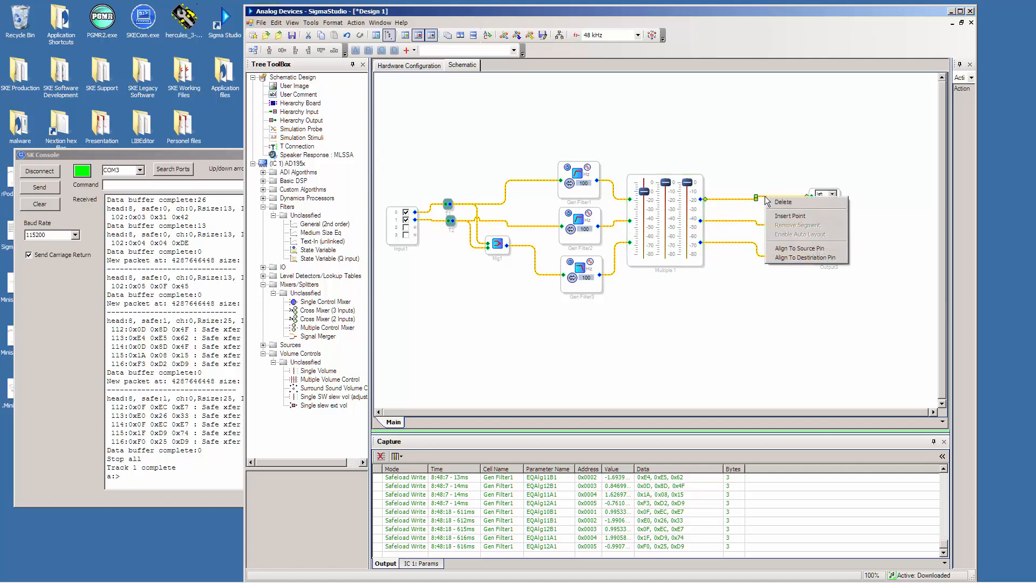
{"action": "left_click", "coordinate": [783, 202]}
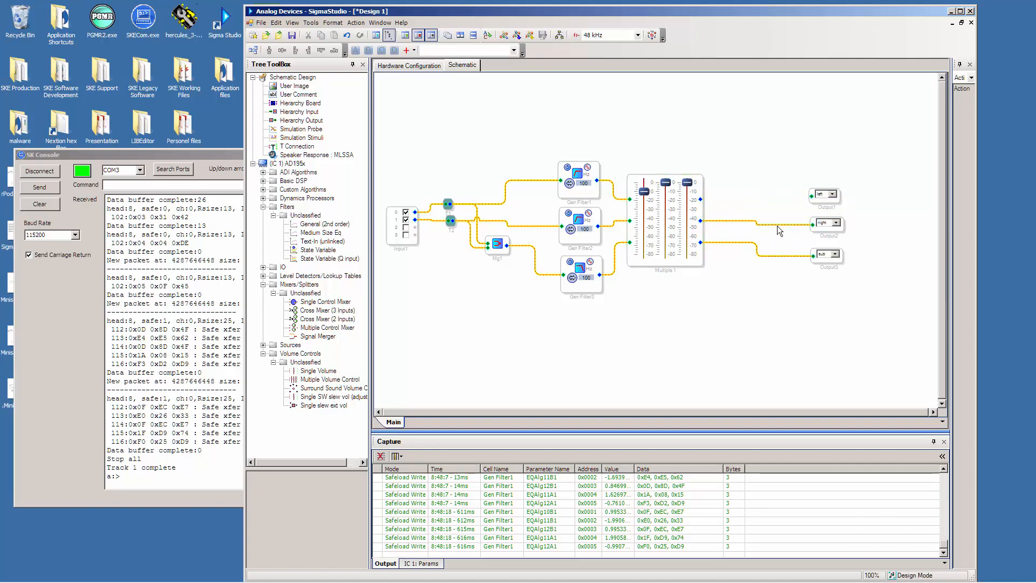
{"action": "left_click", "coordinate": [777, 224]}
{"action": "right_click", "coordinate": [778, 229]}
{"action": "left_click", "coordinate": [781, 234]}
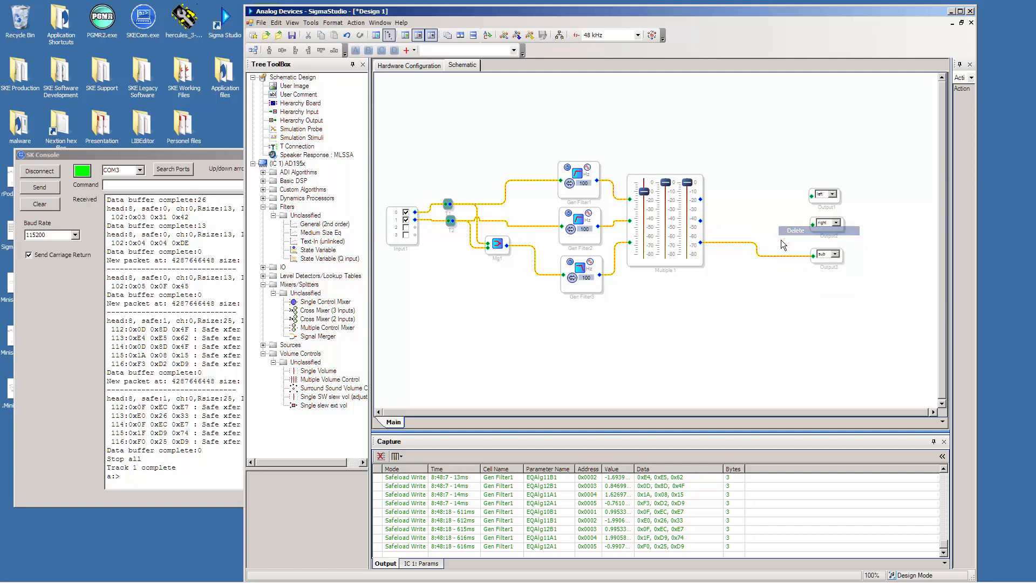
{"action": "right_click", "coordinate": [778, 257]}
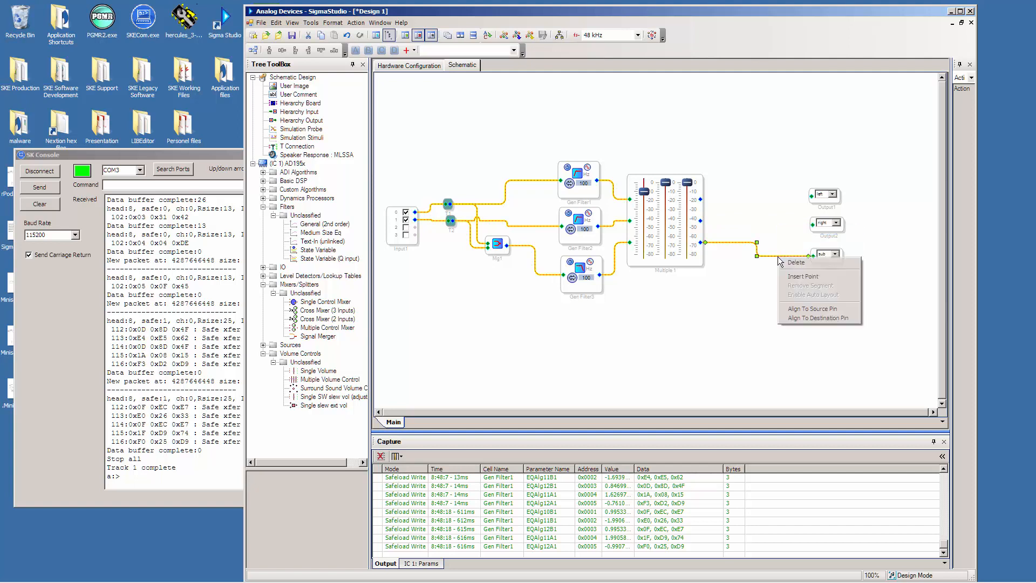
{"action": "left_click", "coordinate": [783, 263]}
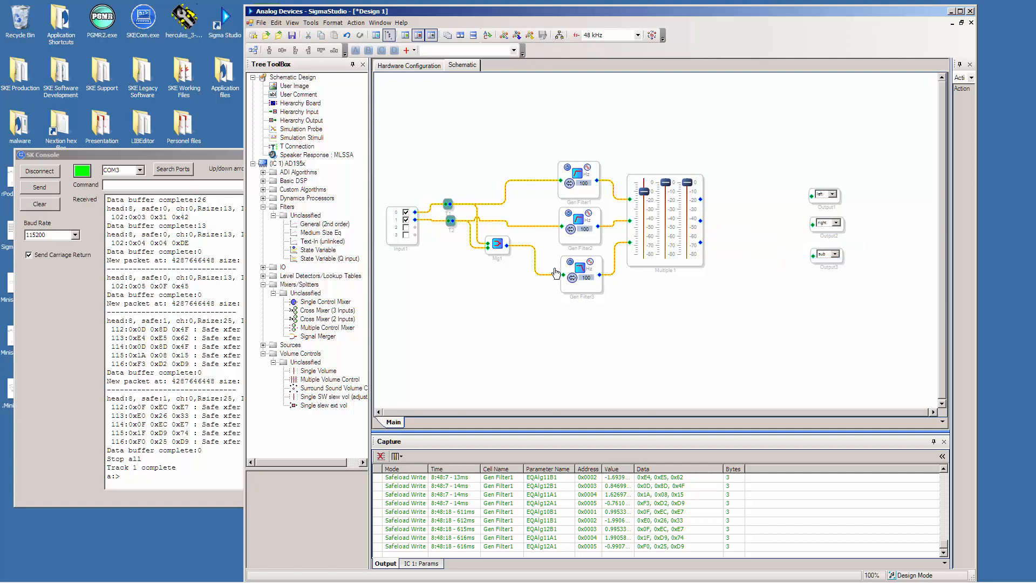
Place a Medium Size Eq block above the outputs and remove its Single Eq 1953 (Double Precision) algorithm.
{"action": "left_click", "coordinate": [318, 225]}
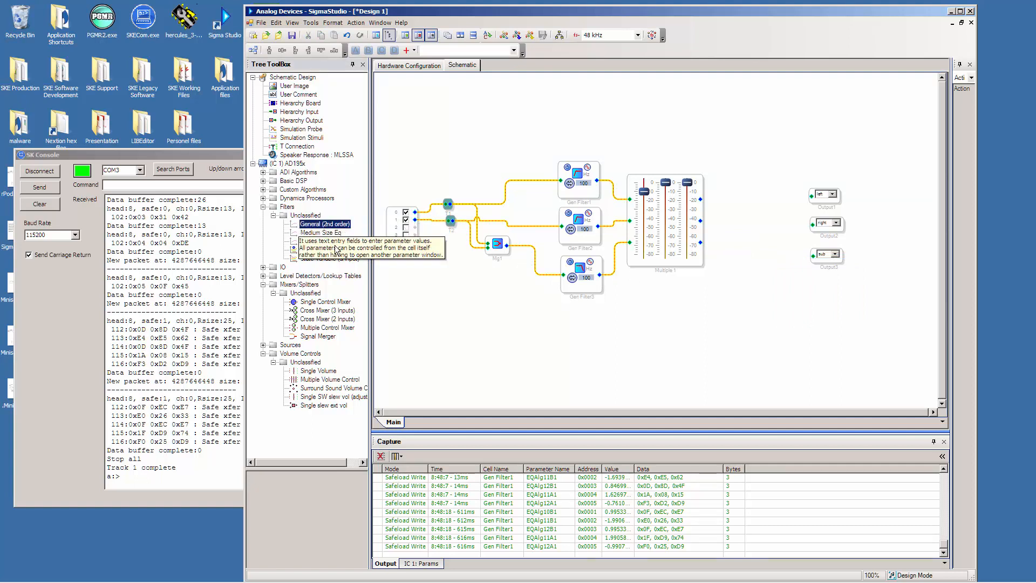
{"action": "left_click_drag", "start_coordinate": [302, 236], "coordinate": [750, 133]}
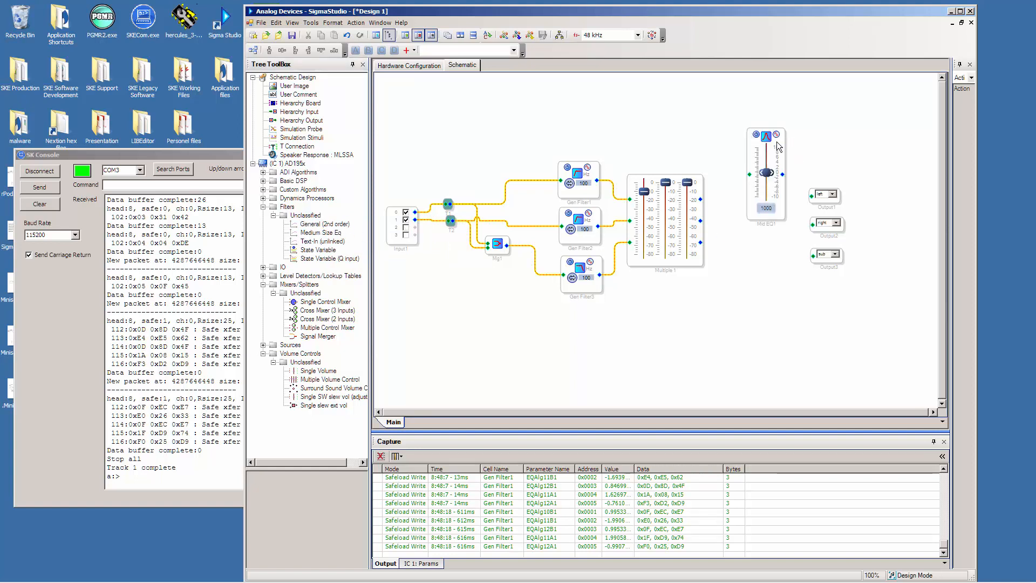
{"action": "right_click", "coordinate": [751, 142]}
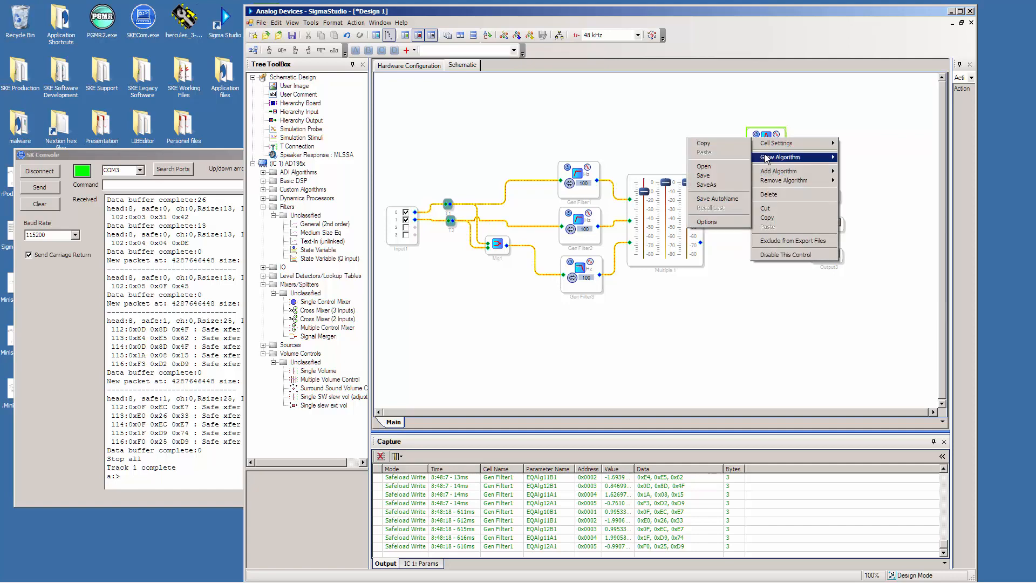
{"action": "mouse_move", "coordinate": [767, 158]}
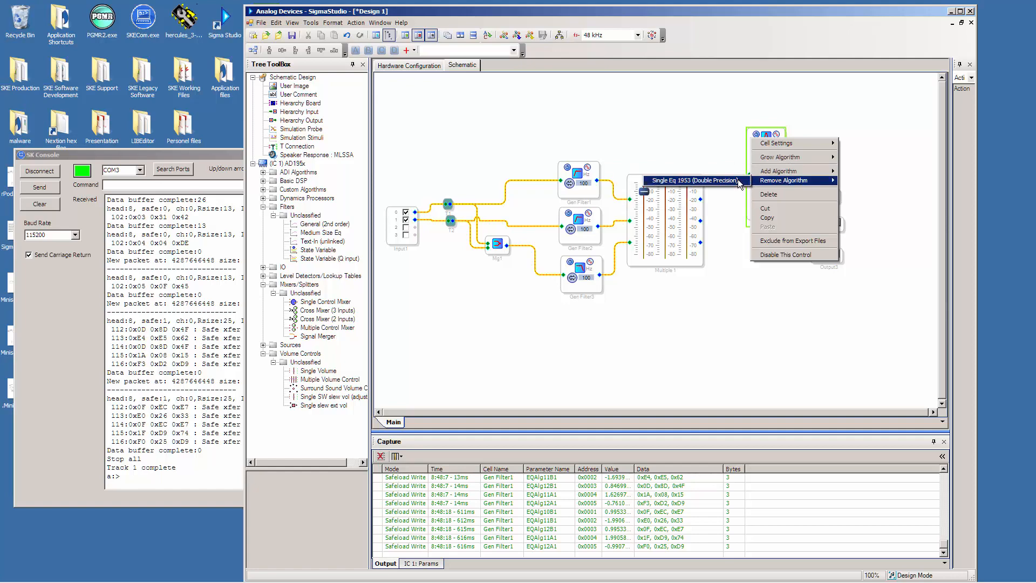
{"action": "left_click", "coordinate": [751, 182]}
Add the Double Eq 1953 (Single Precision) algorithm to the empty EQ block and grow it by 4.
{"action": "right_click", "coordinate": [760, 142]}
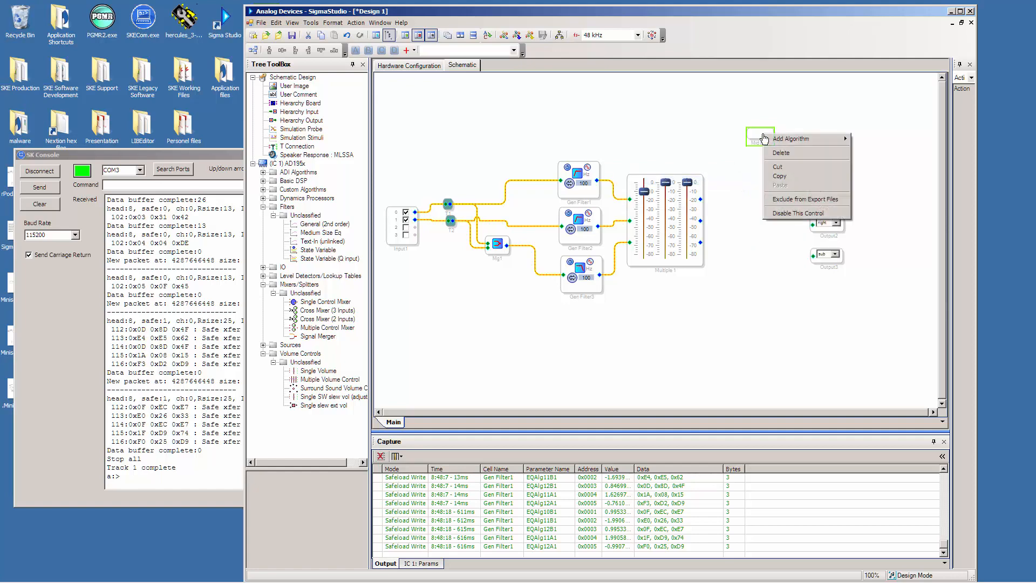
{"action": "right_click", "coordinate": [752, 135]}
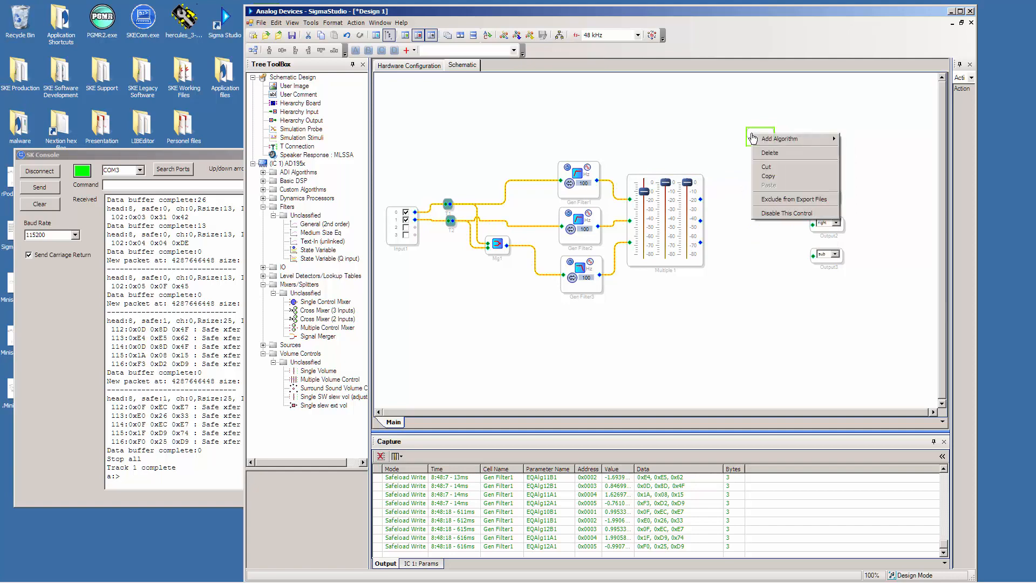
{"action": "mouse_move", "coordinate": [767, 141]}
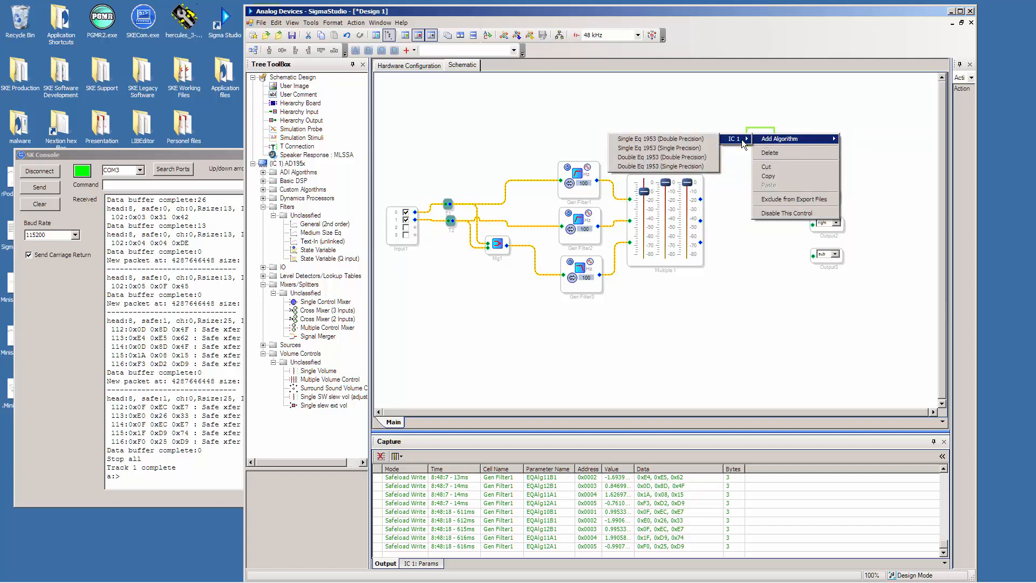
{"action": "left_click", "coordinate": [687, 167]}
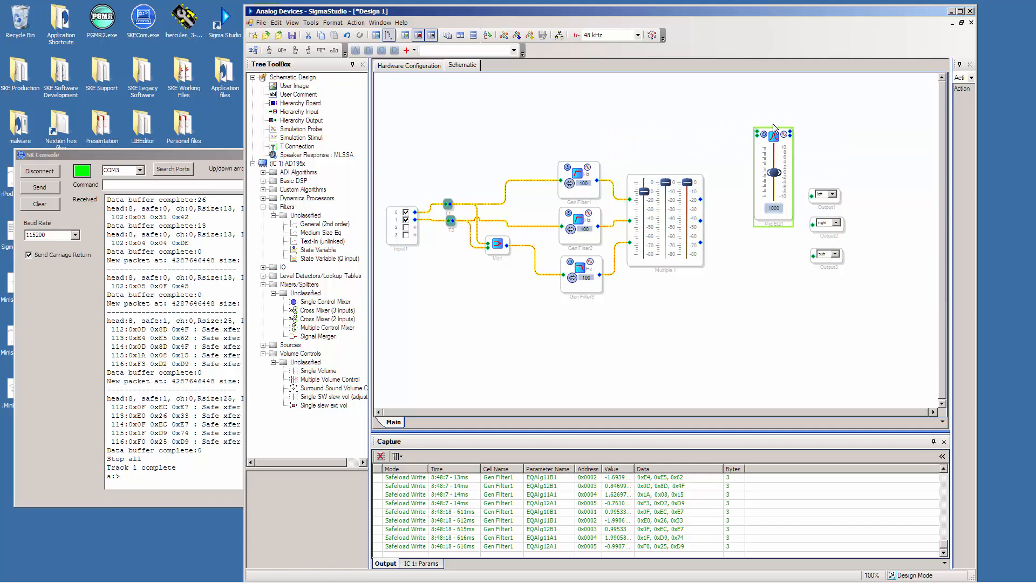
{"action": "right_click", "coordinate": [759, 142]}
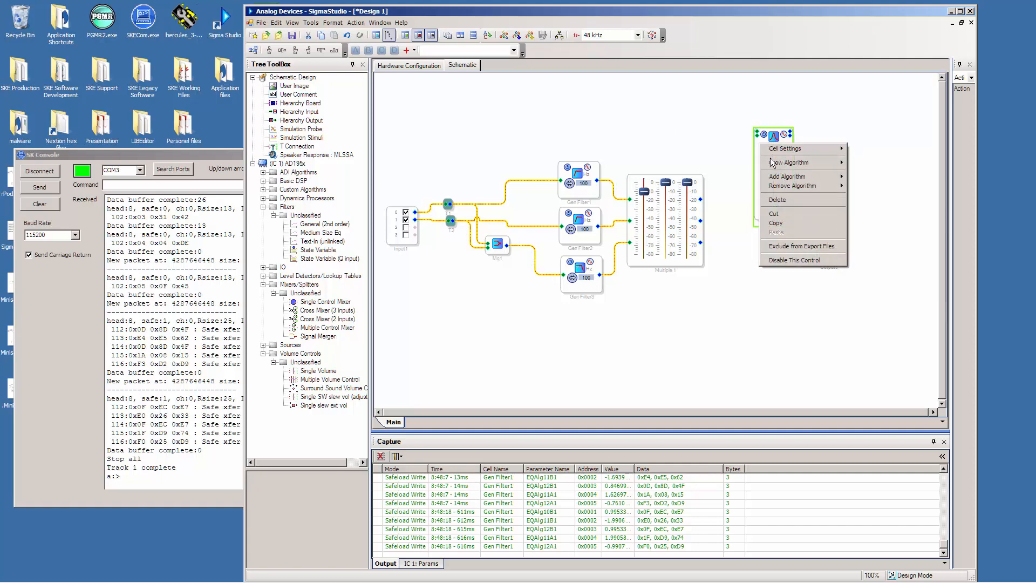
{"action": "mouse_move", "coordinate": [739, 164]}
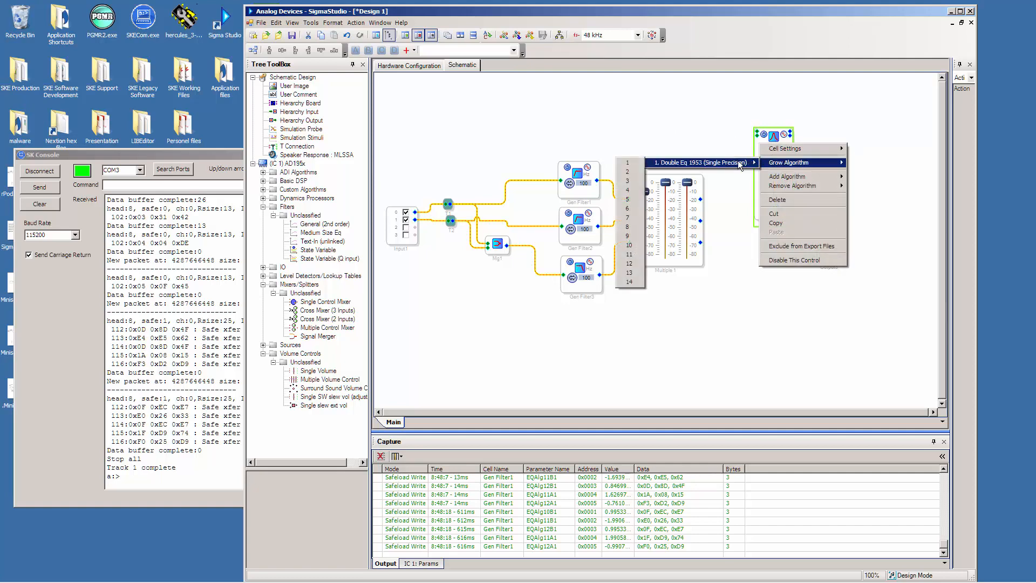
{"action": "left_click", "coordinate": [629, 190]}
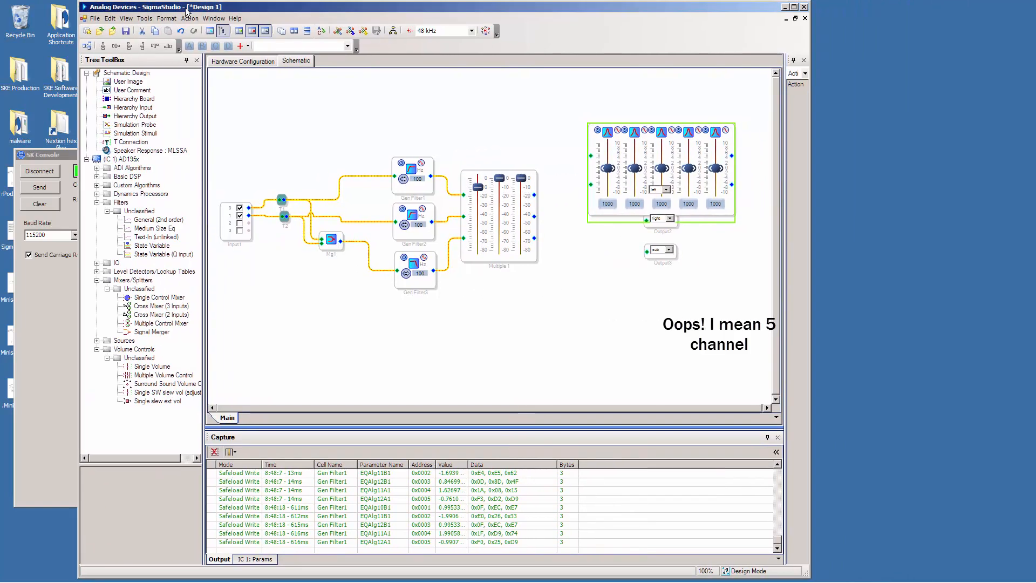
Widen the SigmaStudio window and arrange the left, right and sub outputs in a column beyond the EQ block, clear of its sliders.
{"action": "left_click_drag", "start_coordinate": [811, 264], "coordinate": [939, 253]}
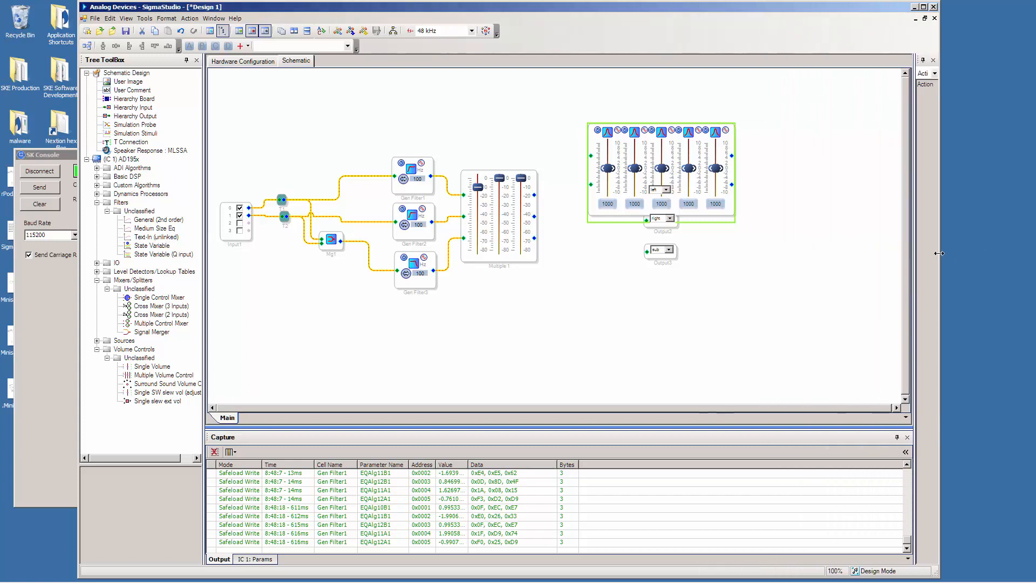
{"action": "left_click_drag", "start_coordinate": [670, 260], "coordinate": [859, 166]}
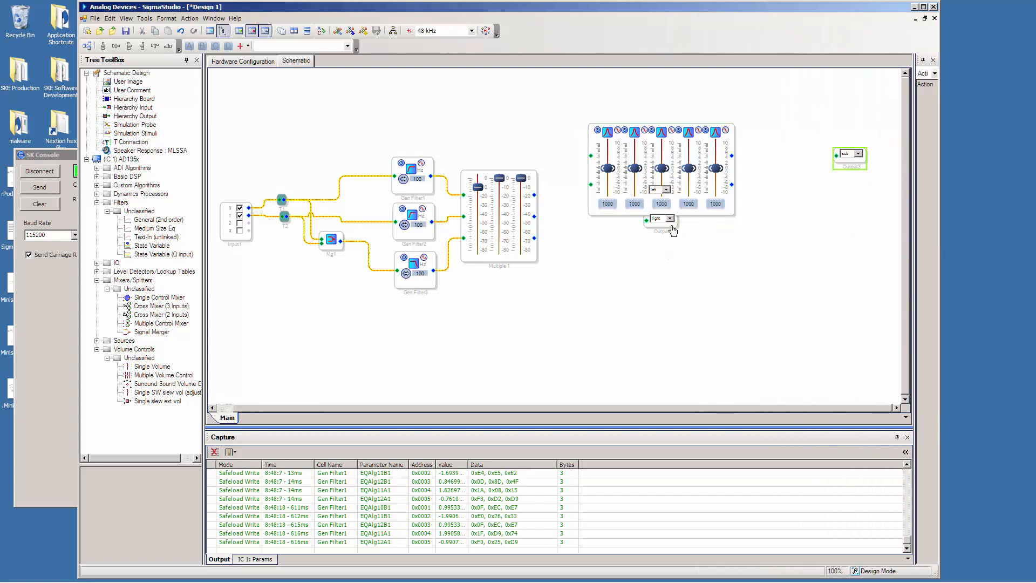
{"action": "left_click_drag", "start_coordinate": [671, 227], "coordinate": [855, 201]}
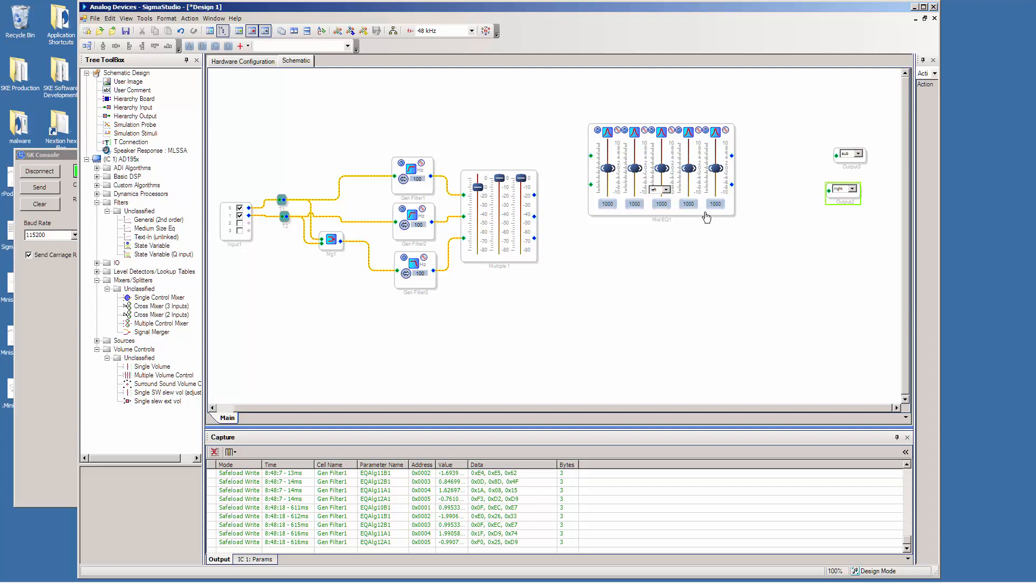
{"action": "left_click_drag", "start_coordinate": [707, 214], "coordinate": [821, 125]}
{"action": "left_click_drag", "start_coordinate": [848, 165], "coordinate": [849, 263]}
{"action": "left_click_drag", "start_coordinate": [815, 133], "coordinate": [846, 231]}
{"action": "left_click_drag", "start_coordinate": [846, 173], "coordinate": [850, 201]}
{"action": "left_click_drag", "start_coordinate": [680, 174], "coordinate": [687, 245]}
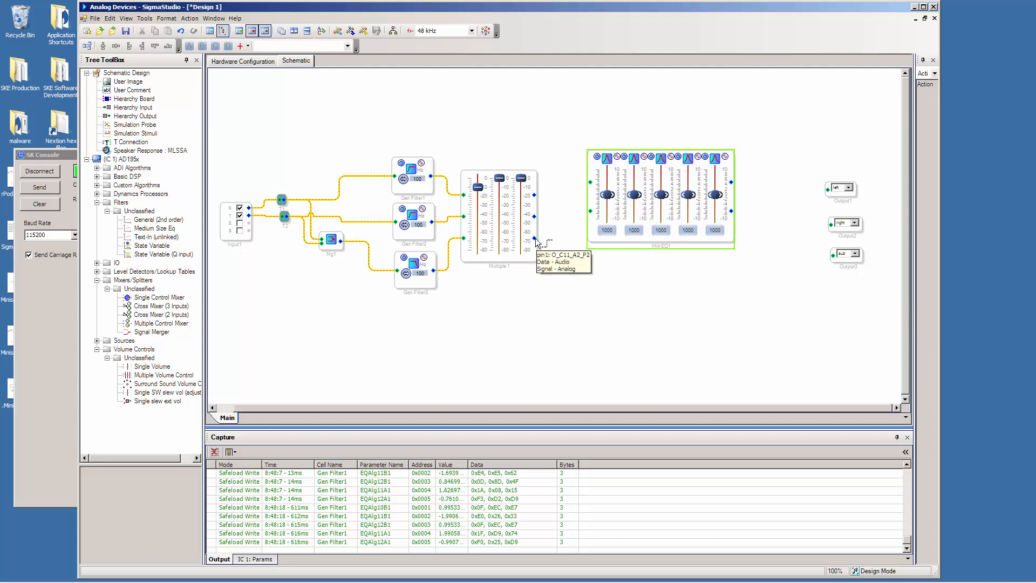
Wire the third volume output to sub, routed below the EQ, and the first two through the EQ to the left and right outputs.
{"action": "left_click_drag", "start_coordinate": [534, 238], "coordinate": [830, 261]}
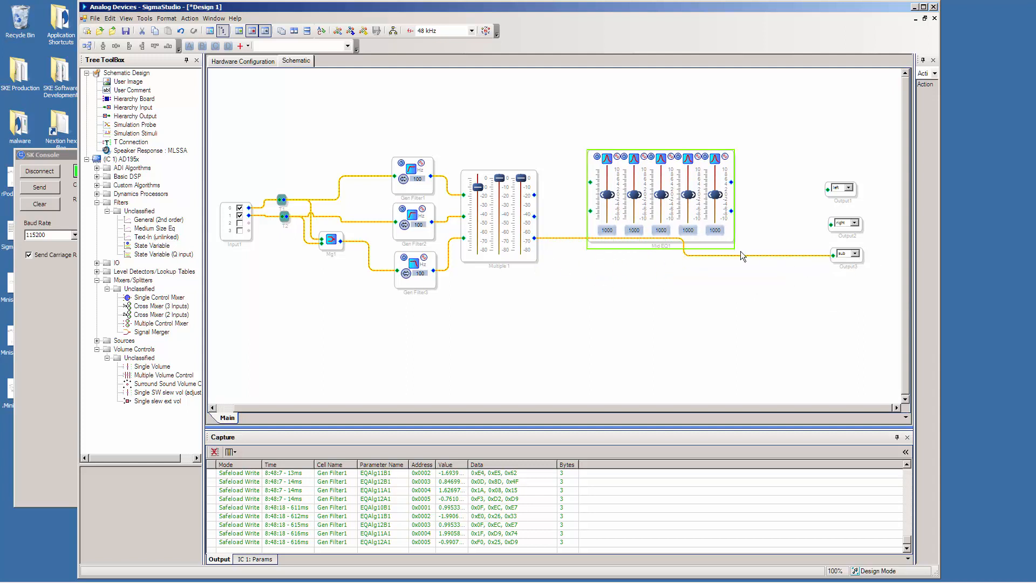
{"action": "left_click_drag", "start_coordinate": [683, 252], "coordinate": [556, 254]}
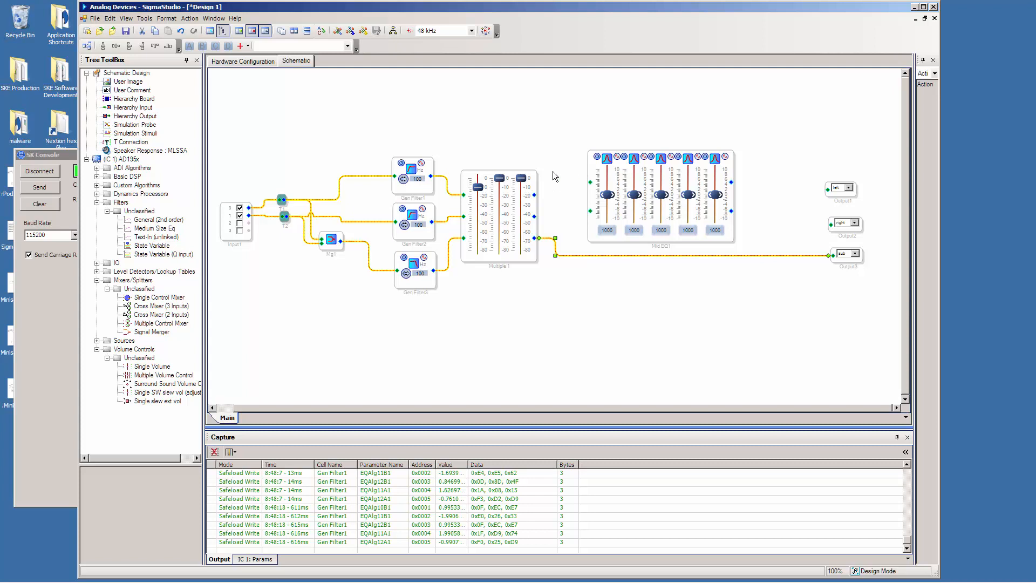
{"action": "left_click_drag", "start_coordinate": [534, 195], "coordinate": [590, 182]}
{"action": "left_click_drag", "start_coordinate": [536, 218], "coordinate": [591, 211]}
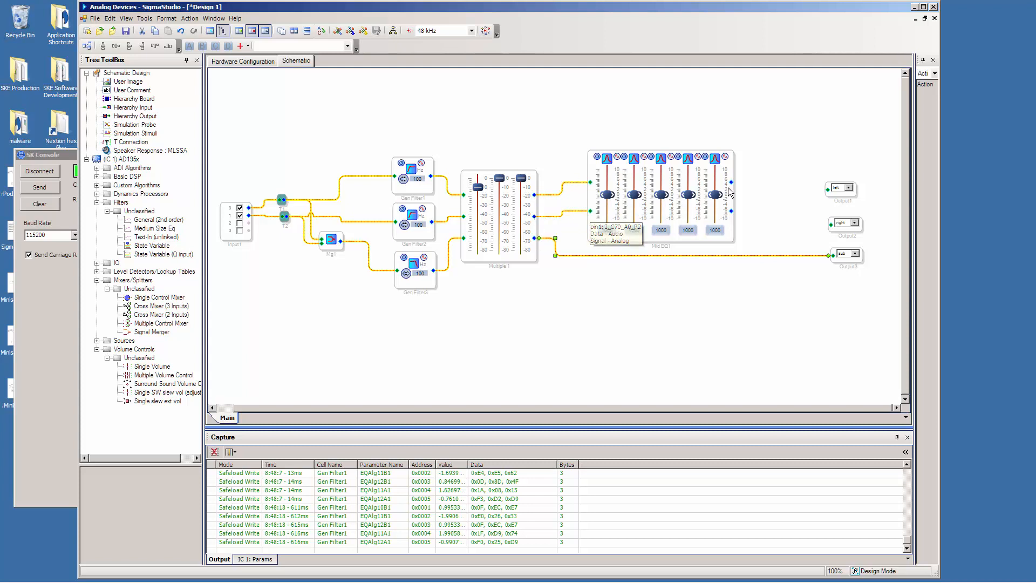
{"action": "left_click_drag", "start_coordinate": [732, 183], "coordinate": [828, 189]}
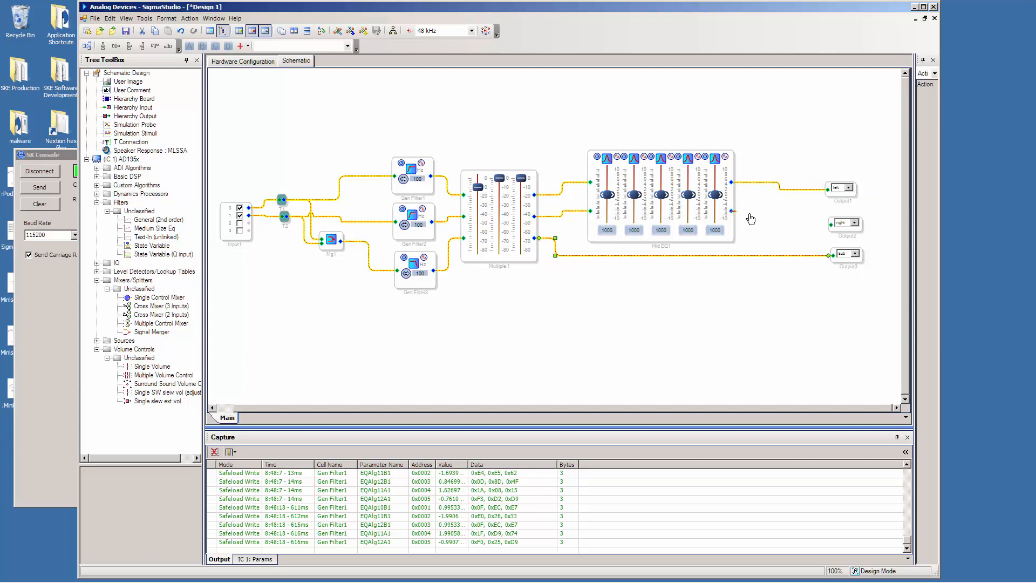
{"action": "left_click_drag", "start_coordinate": [732, 211], "coordinate": [828, 226]}
Set the EQ's first, second and fourth band frequencies to 200, 500 and 2000 Hz, and try entering 4000 Hz for the fifth.
{"action": "type", "text": "20"}
{"action": "key", "text": "Return"}
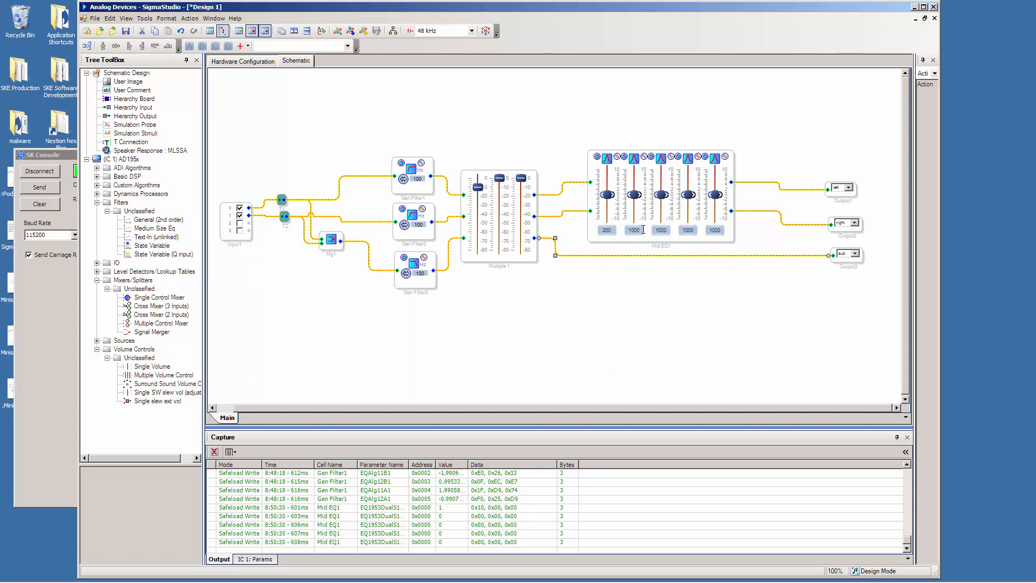
{"action": "type", "text": "500"}
{"action": "key", "text": "Return"}
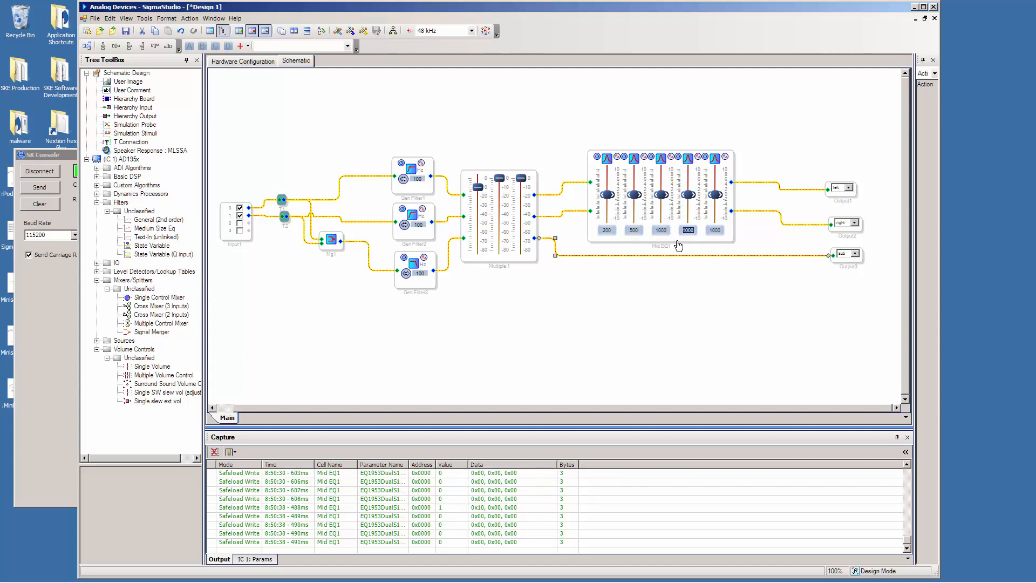
{"action": "type", "text": "2000"}
{"action": "key", "text": "Return"}
{"action": "type", "text": "4000"}
Link, compile and download the project with the new five-band EQ to the board.
{"action": "left_click", "coordinate": [190, 19]}
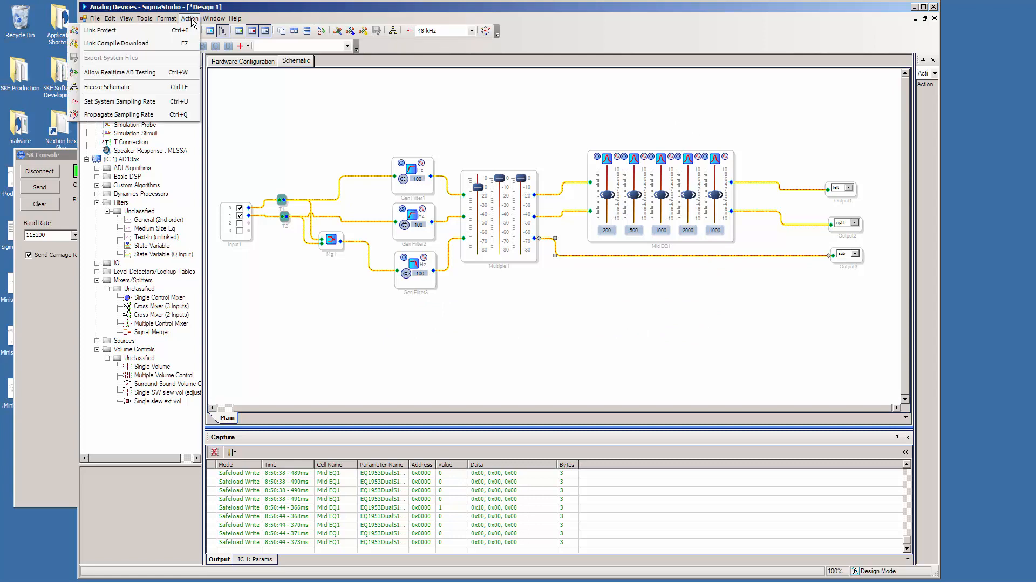
{"action": "left_click", "coordinate": [178, 43]}
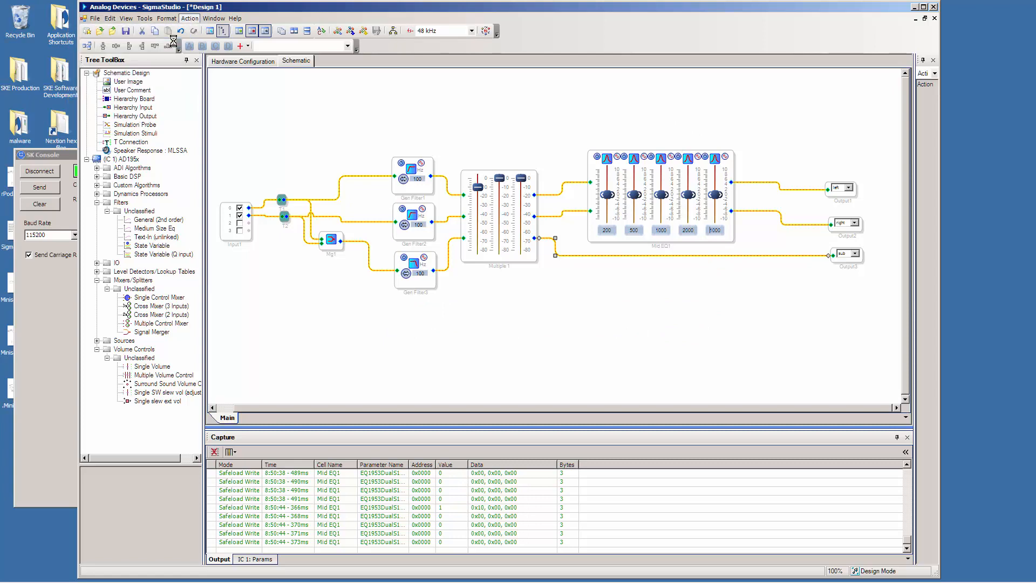
Switch to SK Console, clear its log, send "Play flim on 1" and return to SigmaStudio.
{"action": "left_click", "coordinate": [44, 284]}
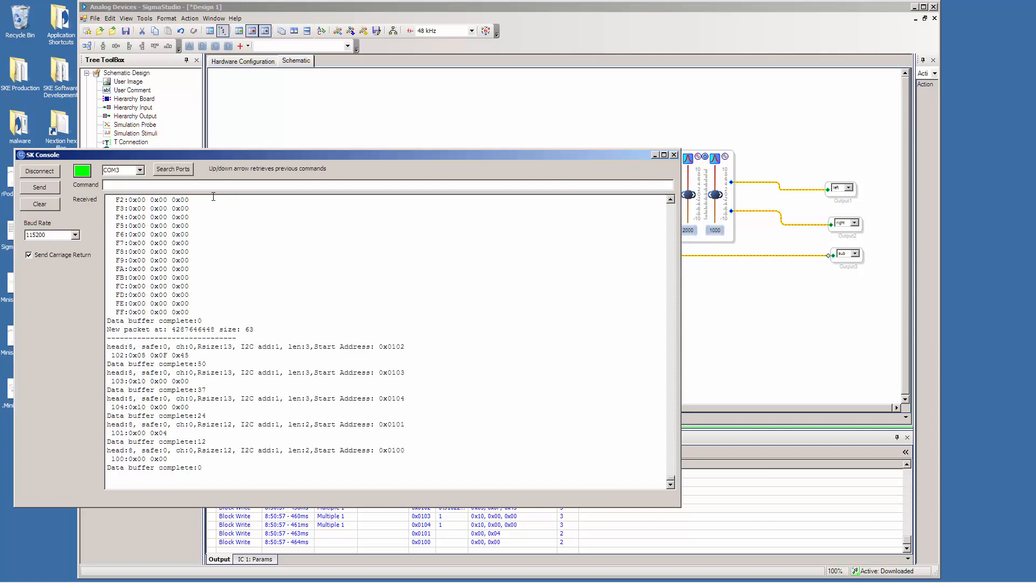
{"action": "left_click", "coordinate": [39, 204]}
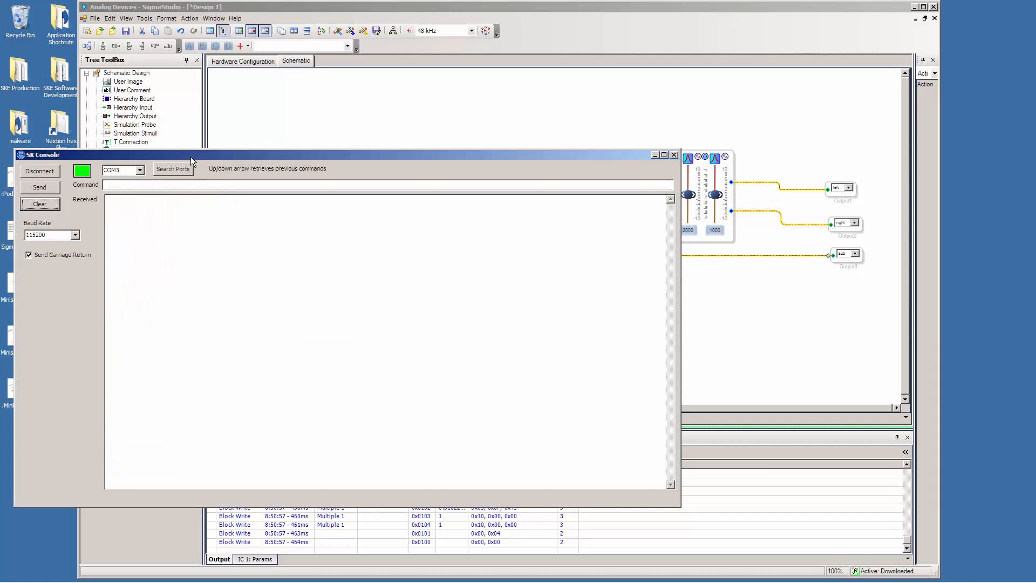
{"action": "left_click_drag", "start_coordinate": [190, 156], "coordinate": [181, 183]}
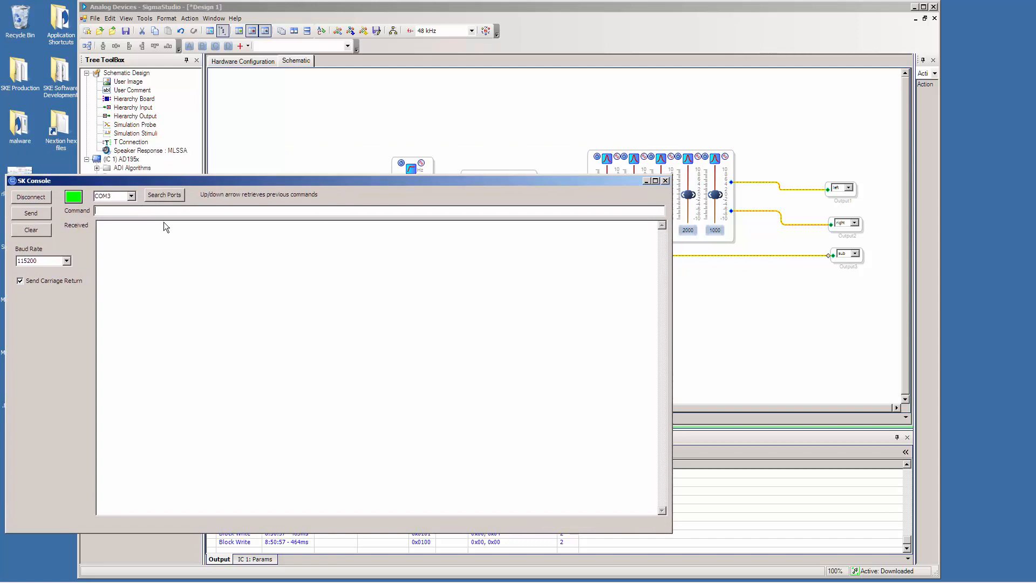
{"action": "type", "text": "Play flim on 1"}
{"action": "key", "text": "Return"}
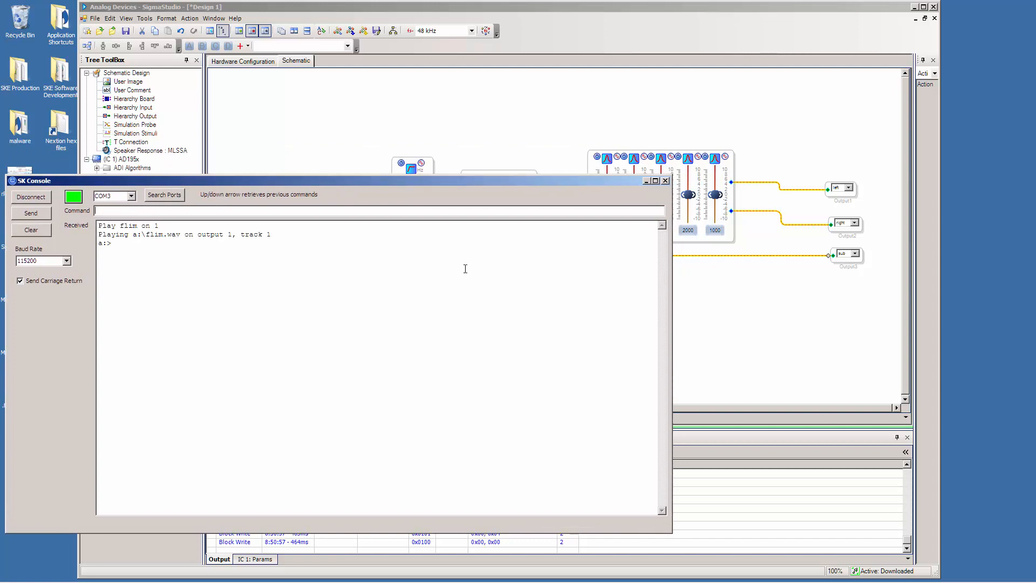
{"action": "left_click", "coordinate": [642, 8]}
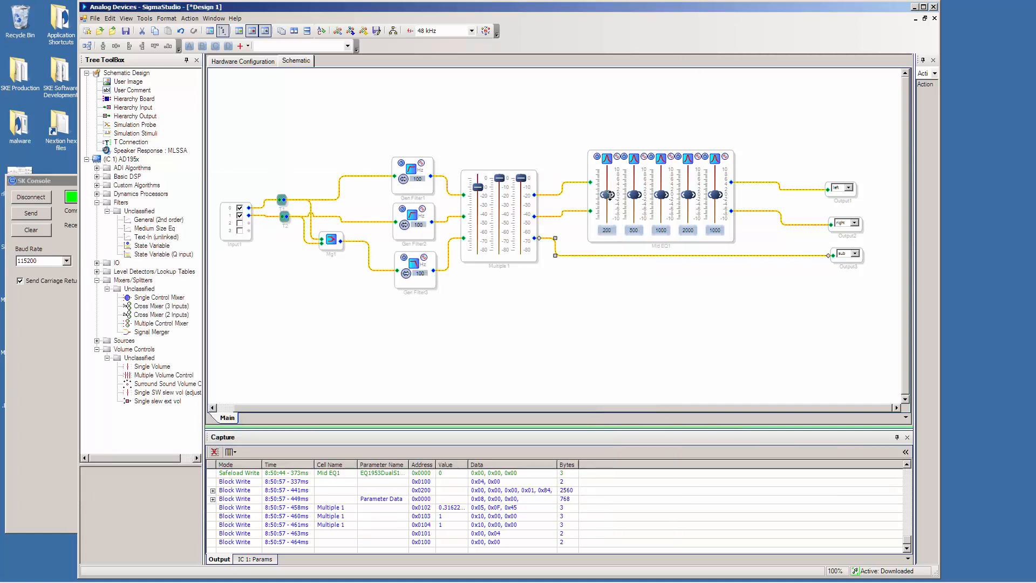
Vary the five EQ band gains while the track plays, leaving every band near its minimum gain.
{"action": "left_click_drag", "start_coordinate": [607, 195], "coordinate": [716, 176]}
{"action": "left_click", "coordinate": [715, 194]}
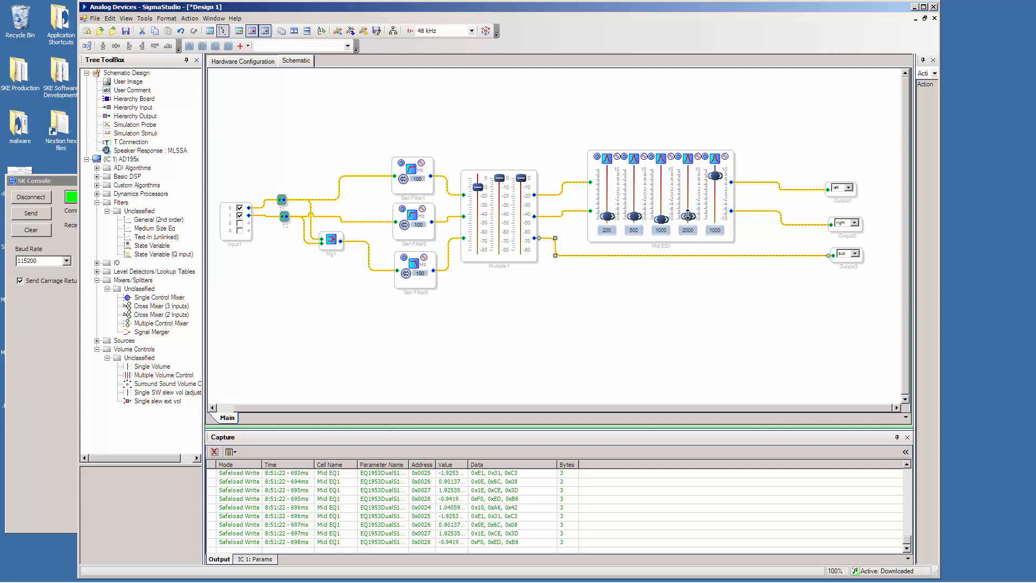
{"action": "left_click_drag", "start_coordinate": [689, 215], "coordinate": [661, 214]}
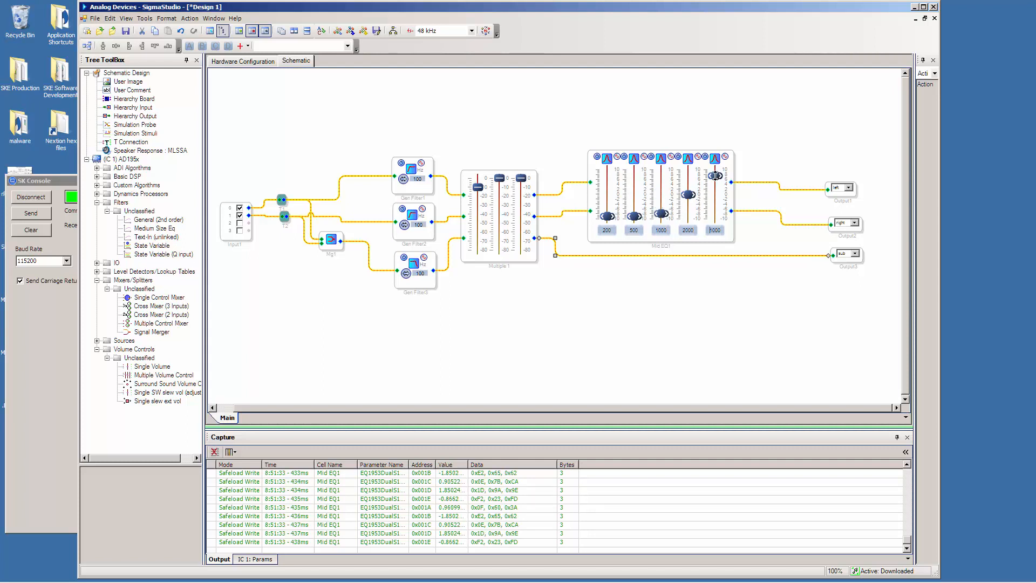
{"action": "left_click_drag", "start_coordinate": [715, 176], "coordinate": [689, 219]}
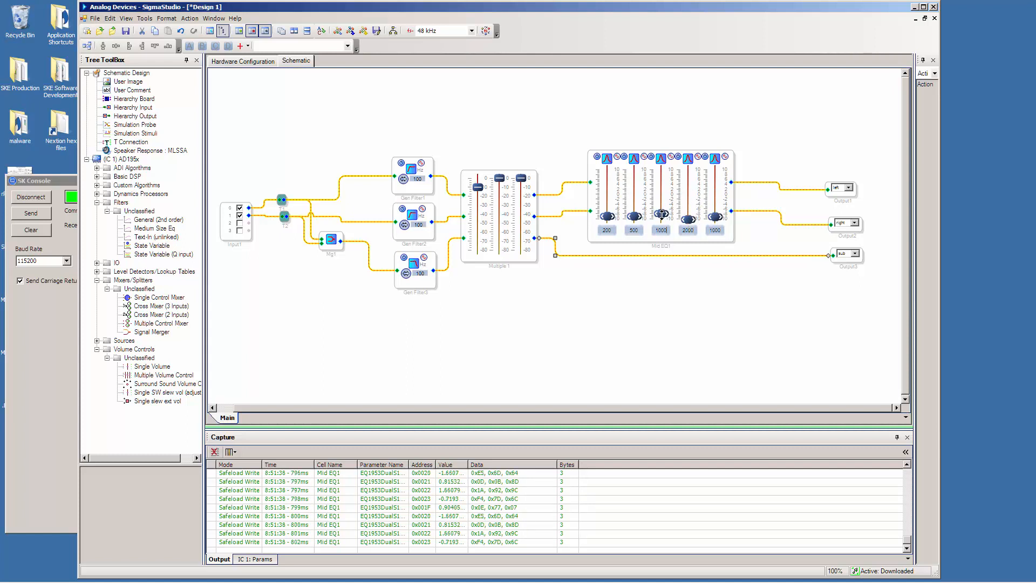
{"action": "left_click_drag", "start_coordinate": [661, 214], "coordinate": [609, 222]}
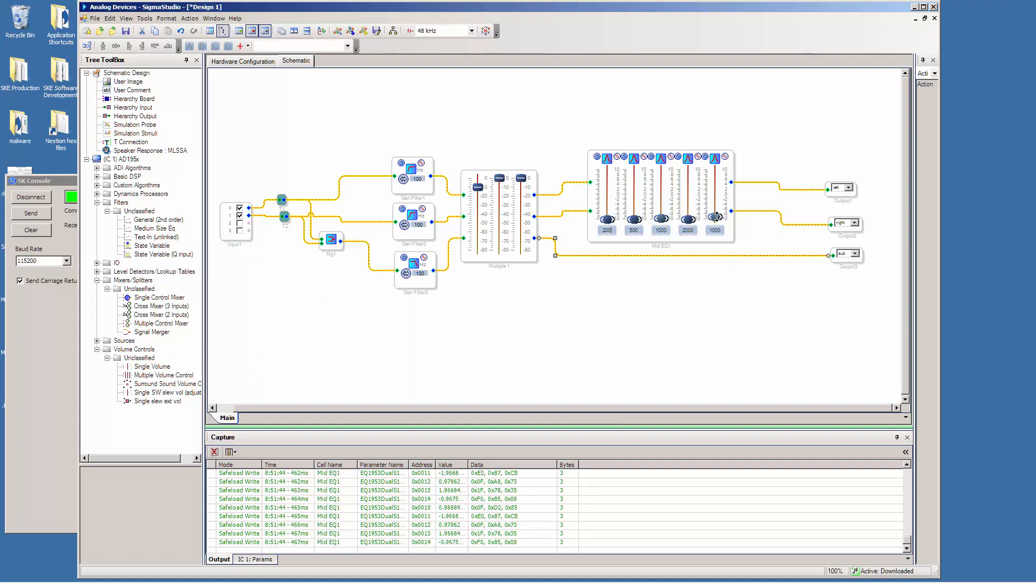
{"action": "left_click_drag", "start_coordinate": [716, 217], "coordinate": [717, 219]}
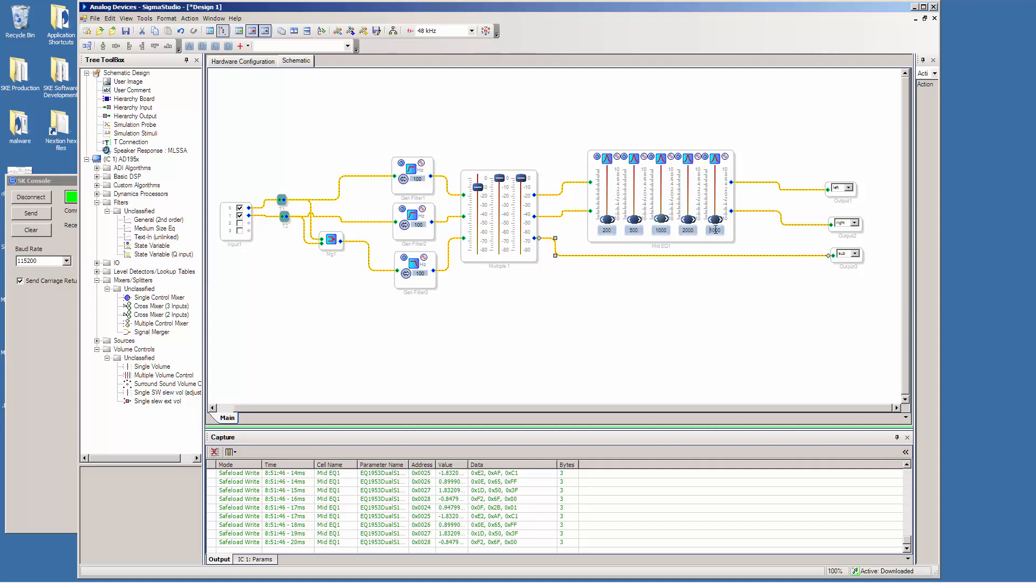
Set the fifth EQ band's frequency to 4000 Hz and raise its gain close to the maximum.
{"action": "left_click_drag", "start_coordinate": [713, 231], "coordinate": [708, 231]}
{"action": "type", "text": "4"}
{"action": "key", "text": "Return"}
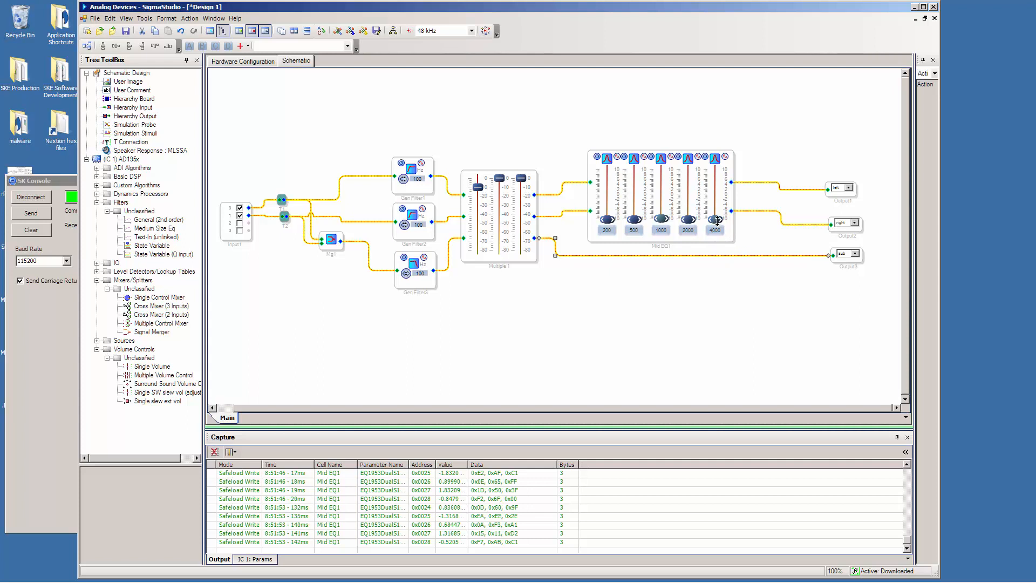
{"action": "left_click_drag", "start_coordinate": [716, 220], "coordinate": [715, 173]}
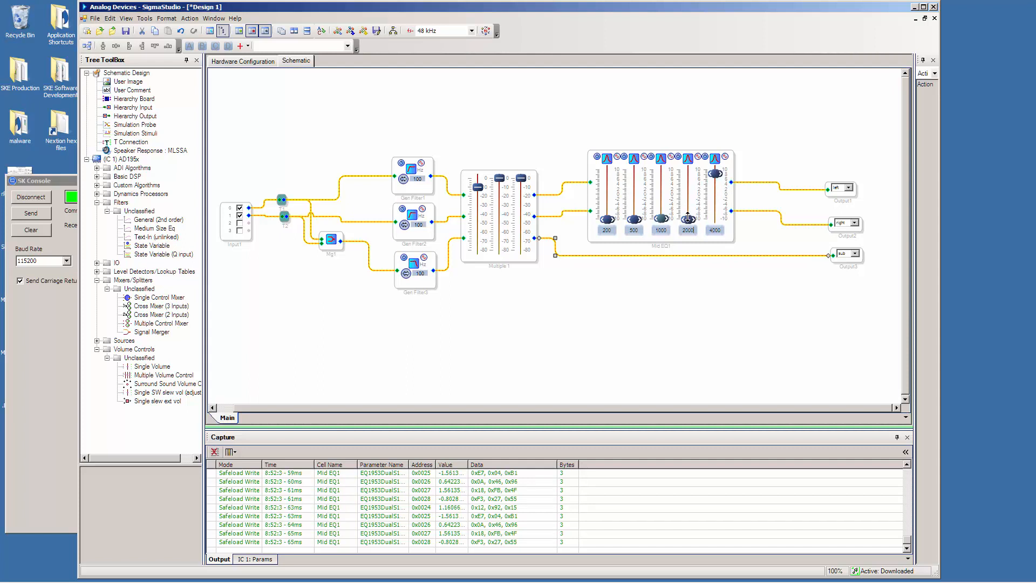
Raise the 200, 500, 1000 and 2000 Hz EQ band gains to varied mid-range levels and lower the first volume slider to about -18 dB.
{"action": "left_click_drag", "start_coordinate": [690, 219], "coordinate": [687, 196]}
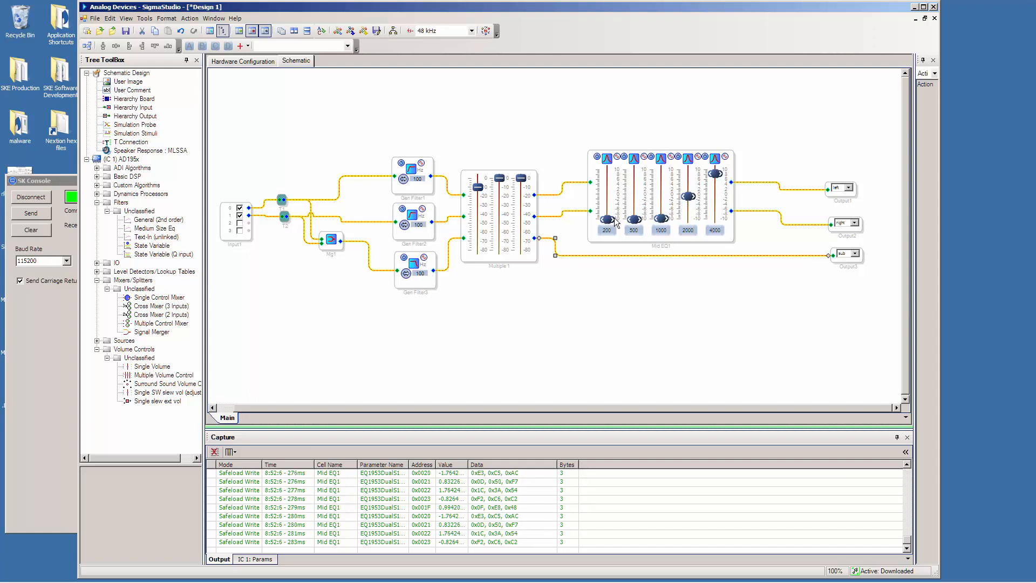
{"action": "left_click_drag", "start_coordinate": [608, 219], "coordinate": [607, 180]}
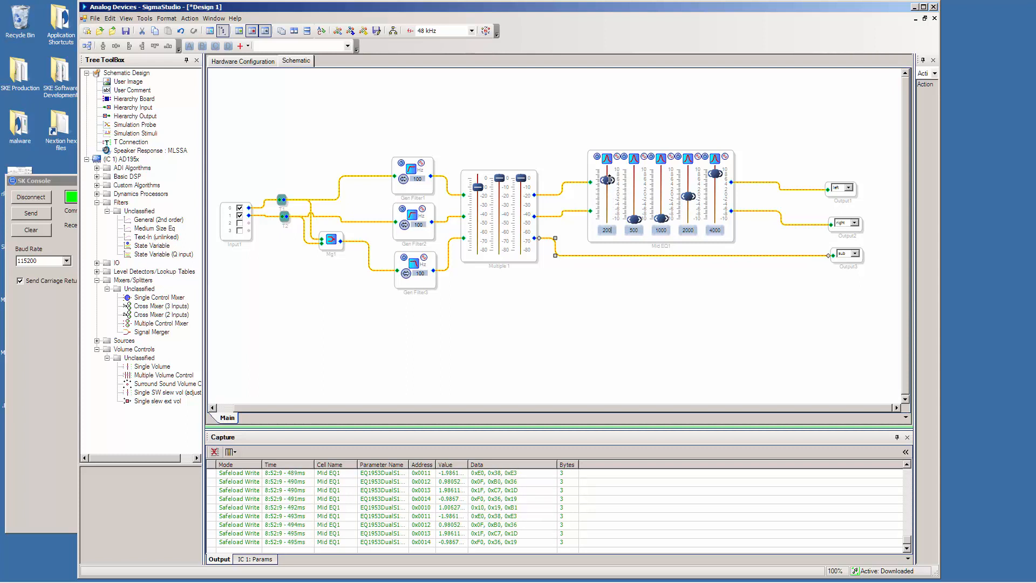
{"action": "left_click_drag", "start_coordinate": [637, 219], "coordinate": [635, 205]}
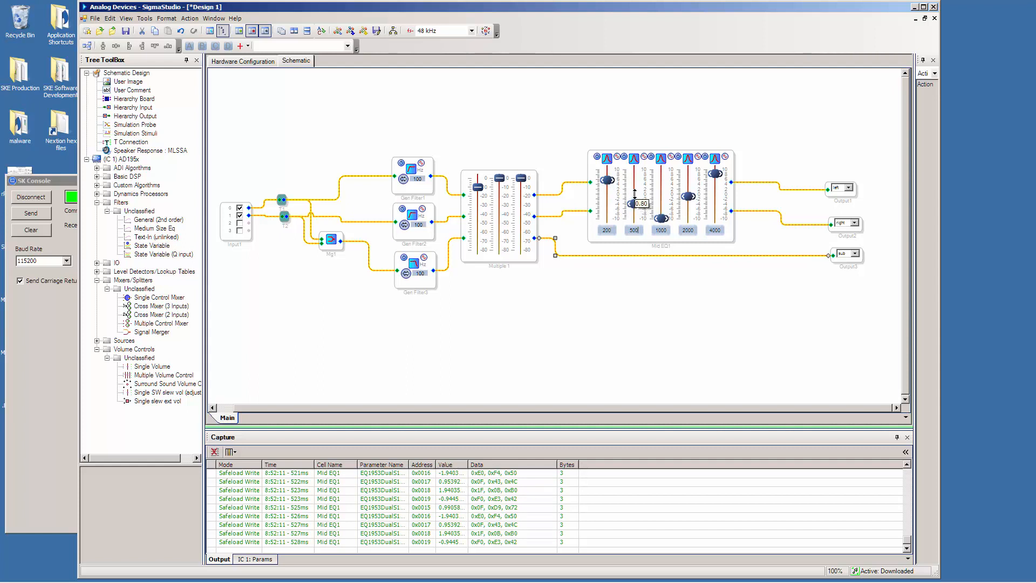
{"action": "left_click_drag", "start_coordinate": [634, 203], "coordinate": [662, 200]}
{"action": "left_click_drag", "start_coordinate": [478, 186], "coordinate": [480, 197]}
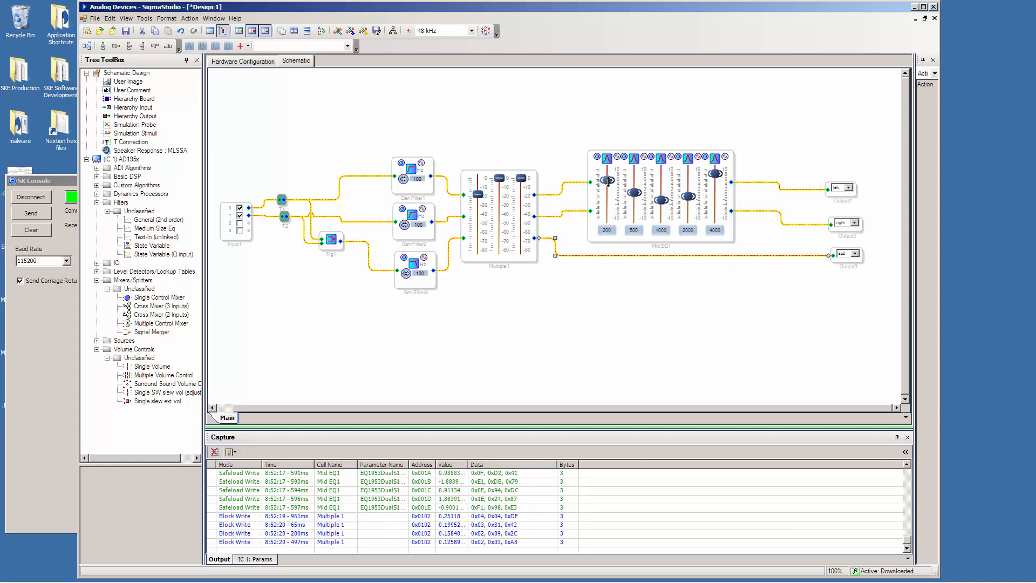
{"action": "left_click_drag", "start_coordinate": [607, 180], "coordinate": [609, 190]}
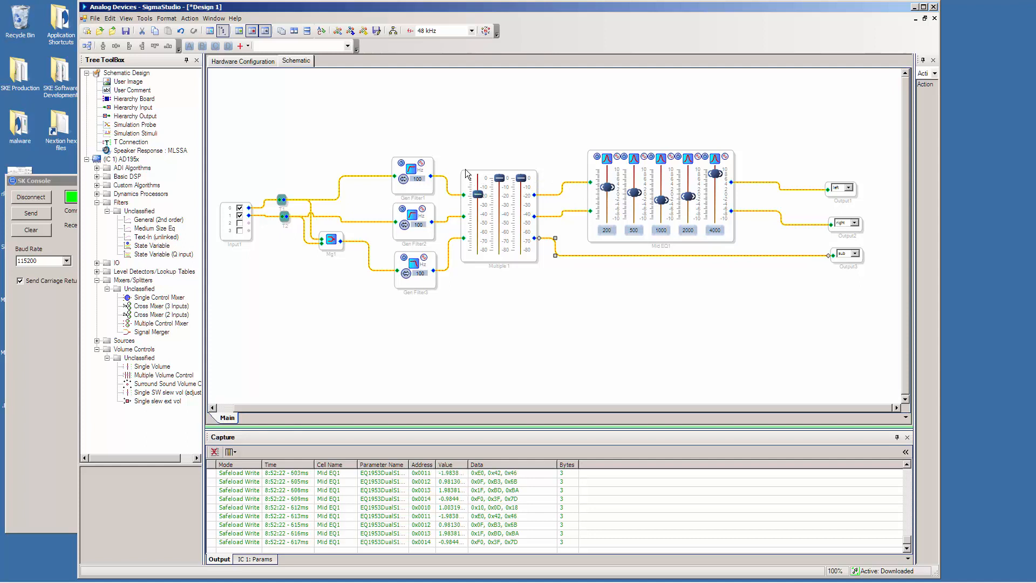
Switch to SK Console, send "Stop all" to end playback and return to SigmaStudio.
{"action": "left_click", "coordinate": [57, 299]}
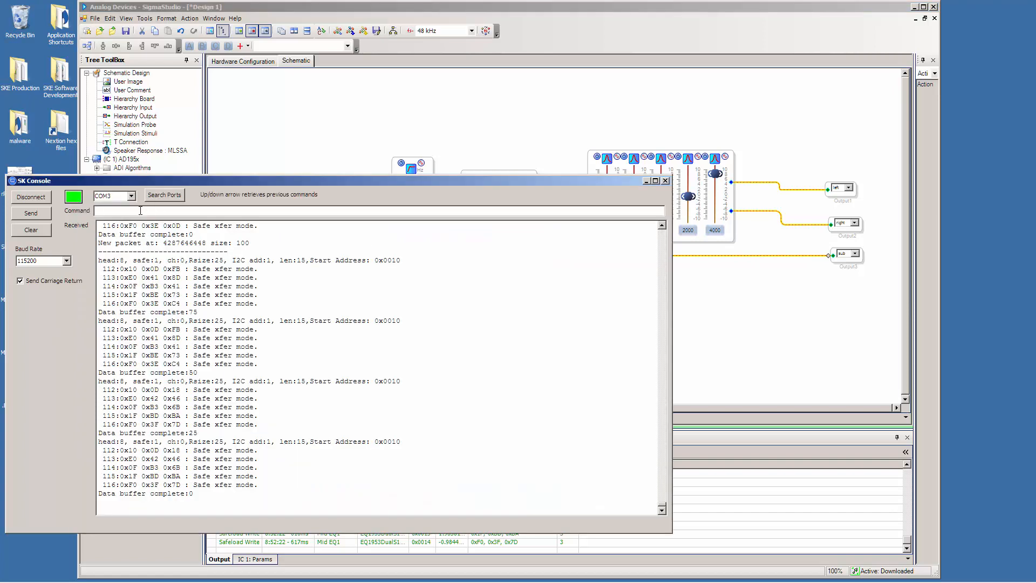
{"action": "key", "text": "Up"}
{"action": "key", "text": "Return"}
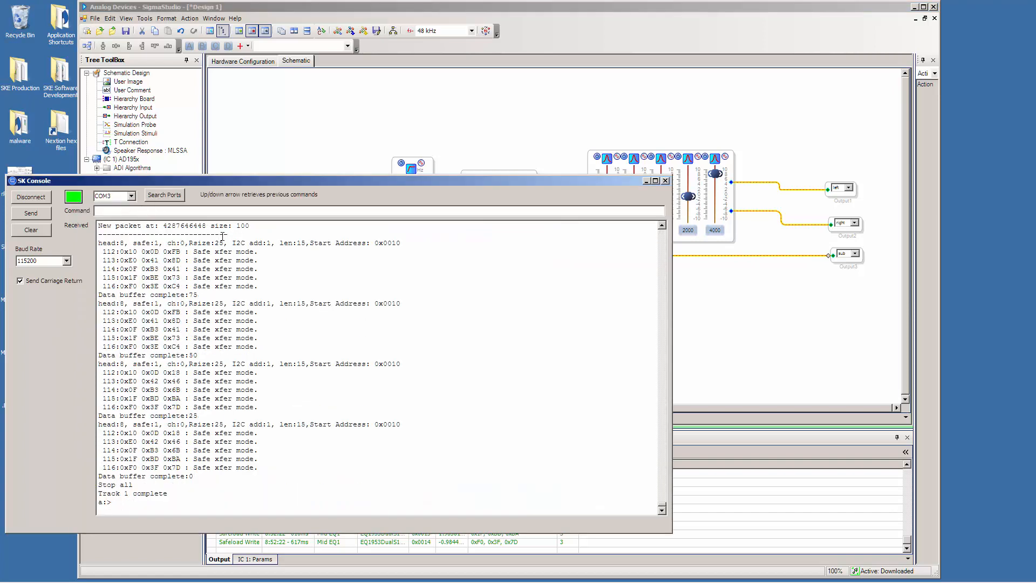
{"action": "left_click", "coordinate": [717, 306]}
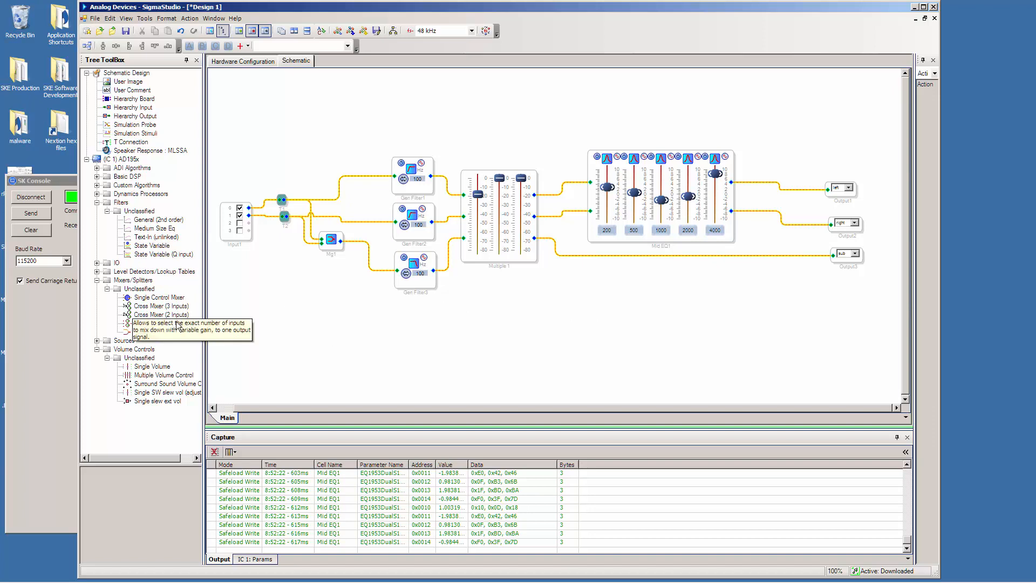
Switch to SK Console, reposition its window and send "Sigma save 1" to store the DSP setup on the board.
{"action": "left_click", "coordinate": [61, 409]}
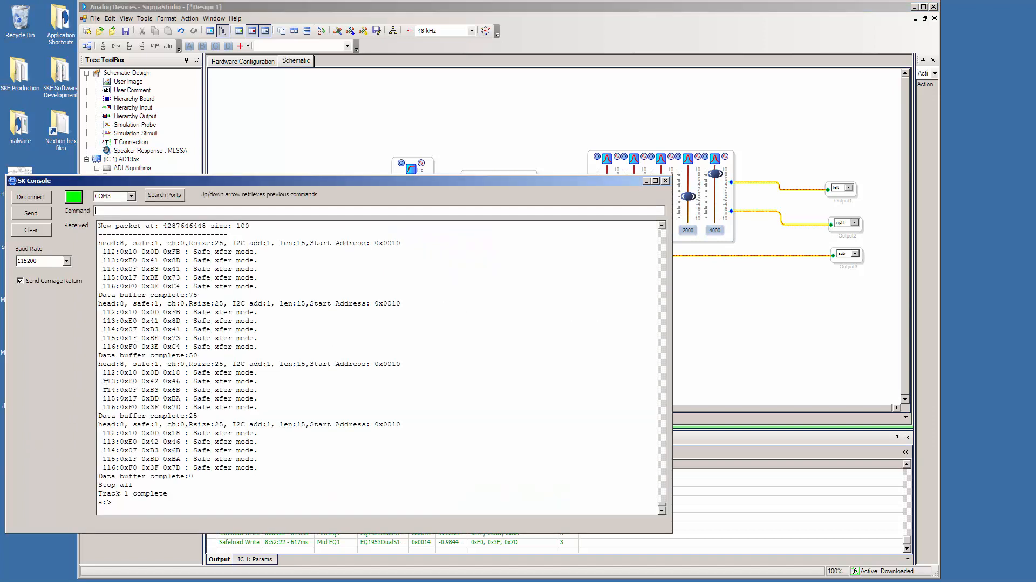
{"action": "left_click_drag", "start_coordinate": [292, 179], "coordinate": [451, 217]}
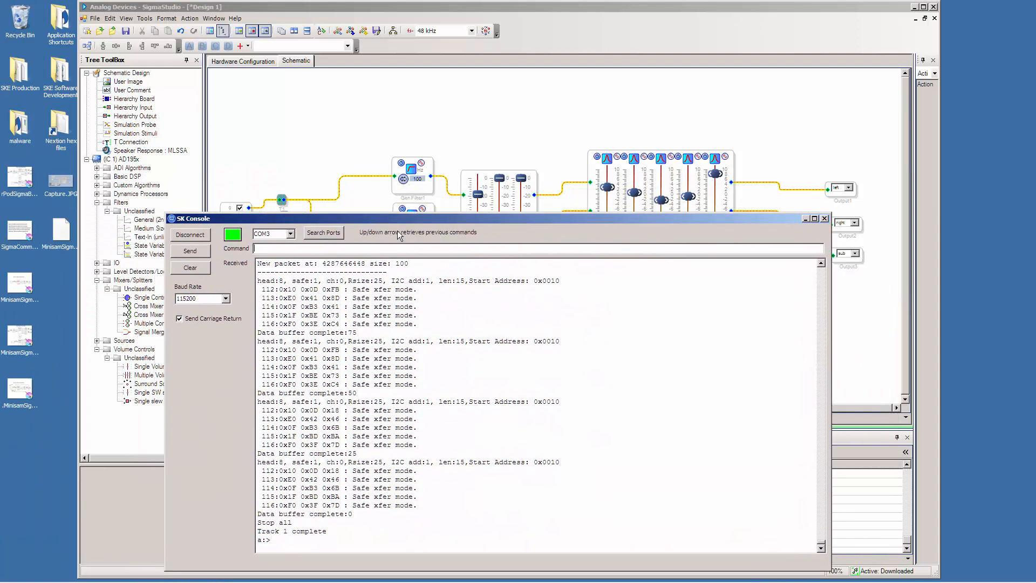
{"action": "left_click_drag", "start_coordinate": [282, 215], "coordinate": [206, 157]}
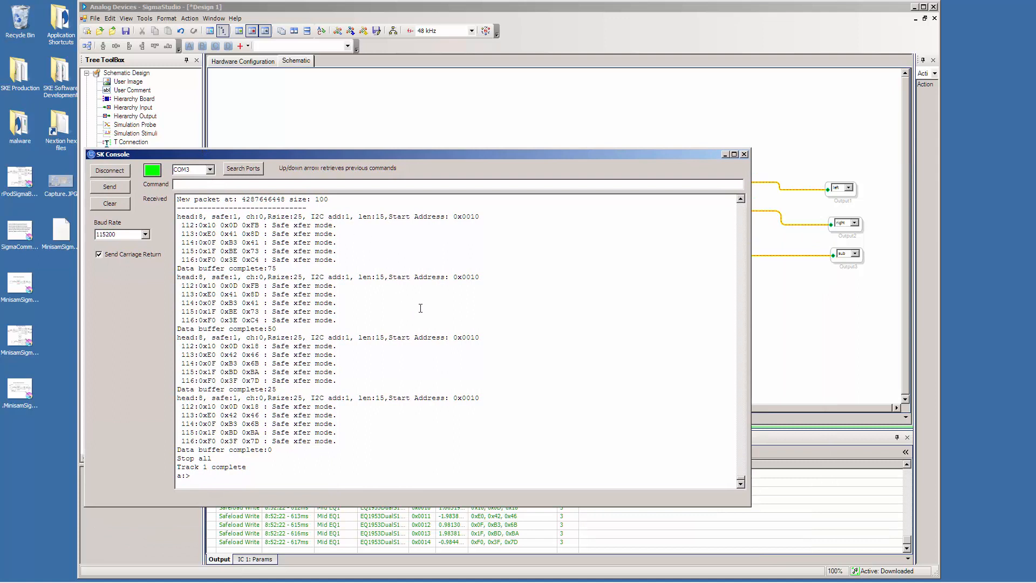
{"action": "type", "text": "Sigma save 1"}
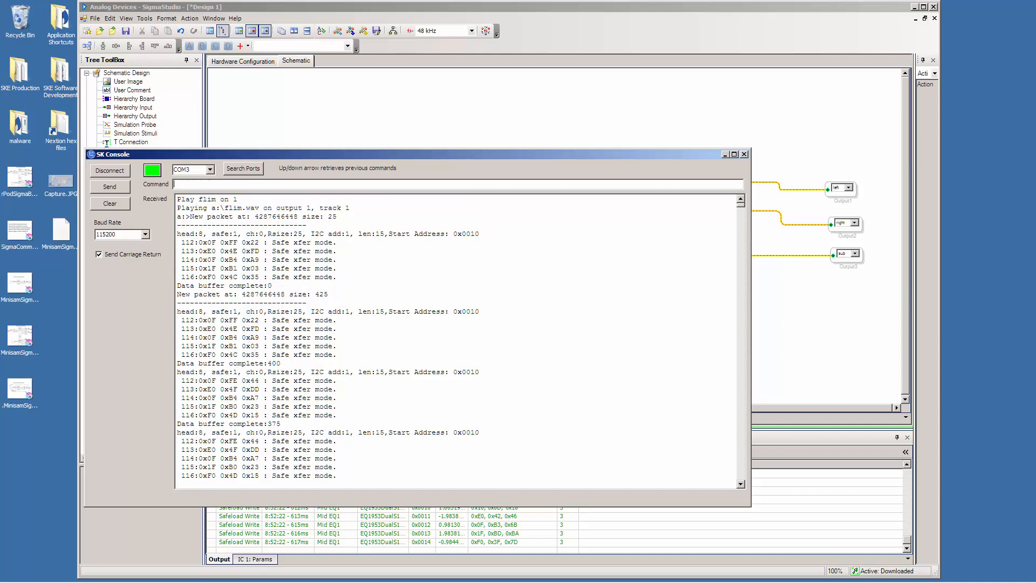
{"action": "key", "text": "Return"}
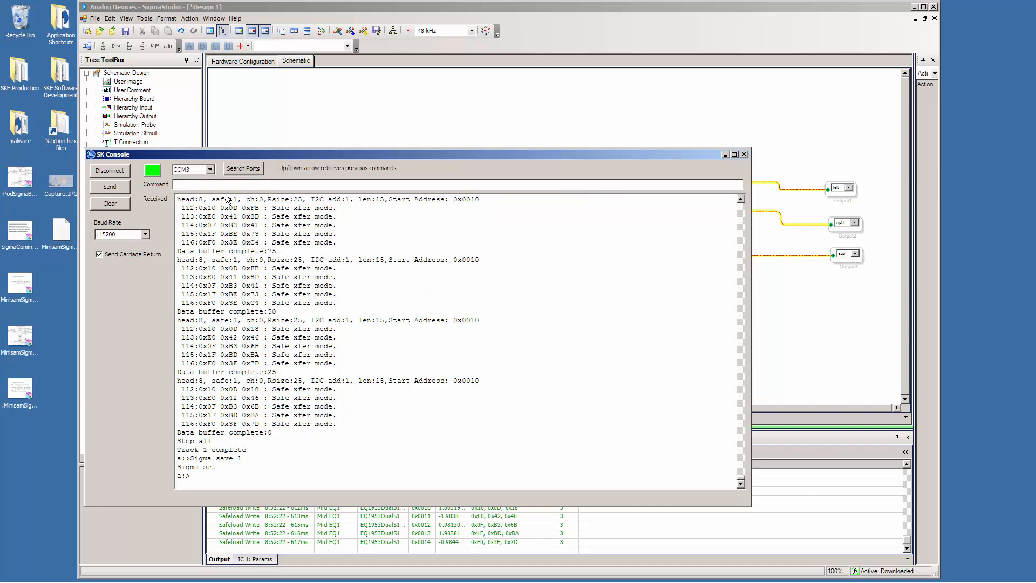
List the board's files with "dir", examine the directory for SetupC1.hex and ProgC1.hex, and return to SigmaStudio.
{"action": "key", "text": "Return"}
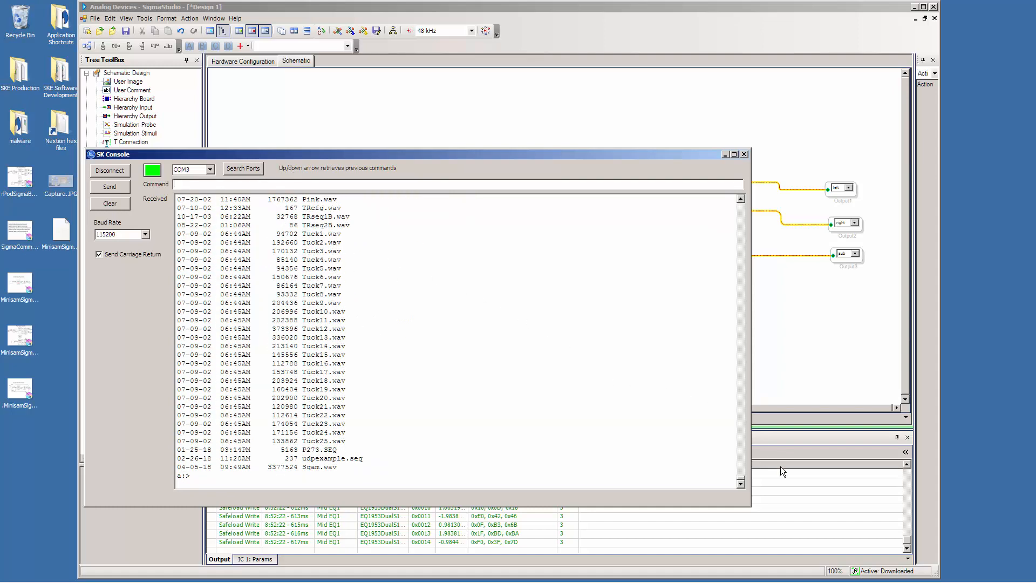
{"action": "left_click_drag", "start_coordinate": [741, 477], "coordinate": [742, 476]}
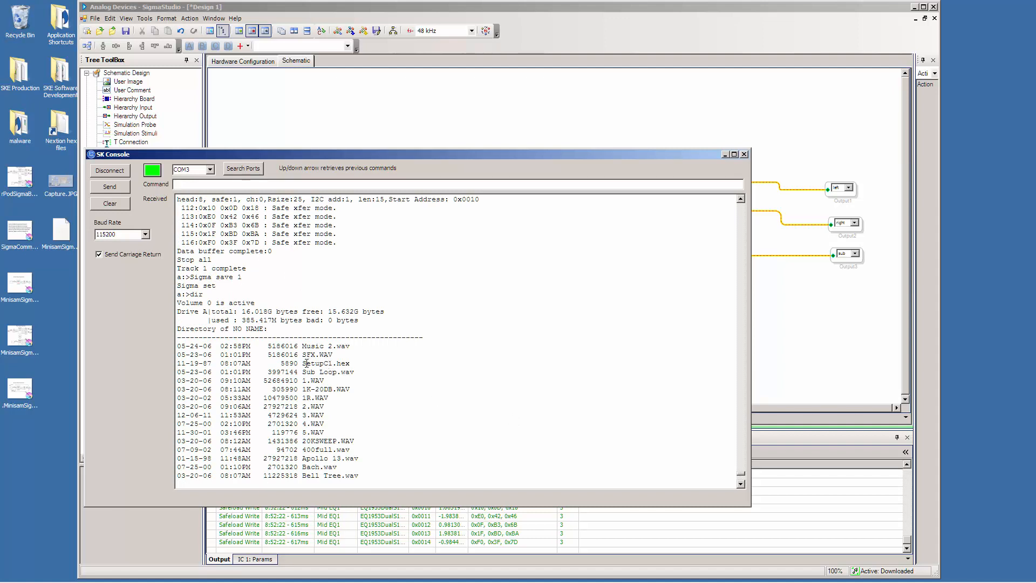
{"action": "left_click_drag", "start_coordinate": [306, 363], "coordinate": [354, 368]}
{"action": "left_click", "coordinate": [741, 483]}
{"action": "left_click", "coordinate": [740, 483]}
{"action": "left_click", "coordinate": [740, 484]}
{"action": "left_click", "coordinate": [740, 483]}
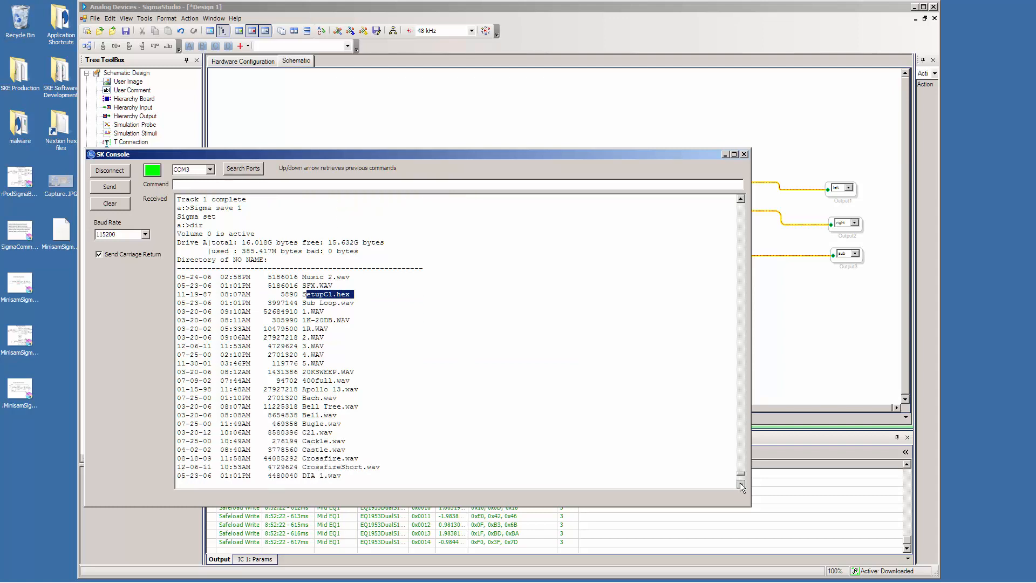
{"action": "left_click", "coordinate": [741, 484]}
{"action": "left_click", "coordinate": [741, 483]}
{"action": "left_click", "coordinate": [740, 483]}
{"action": "left_click", "coordinate": [740, 484]}
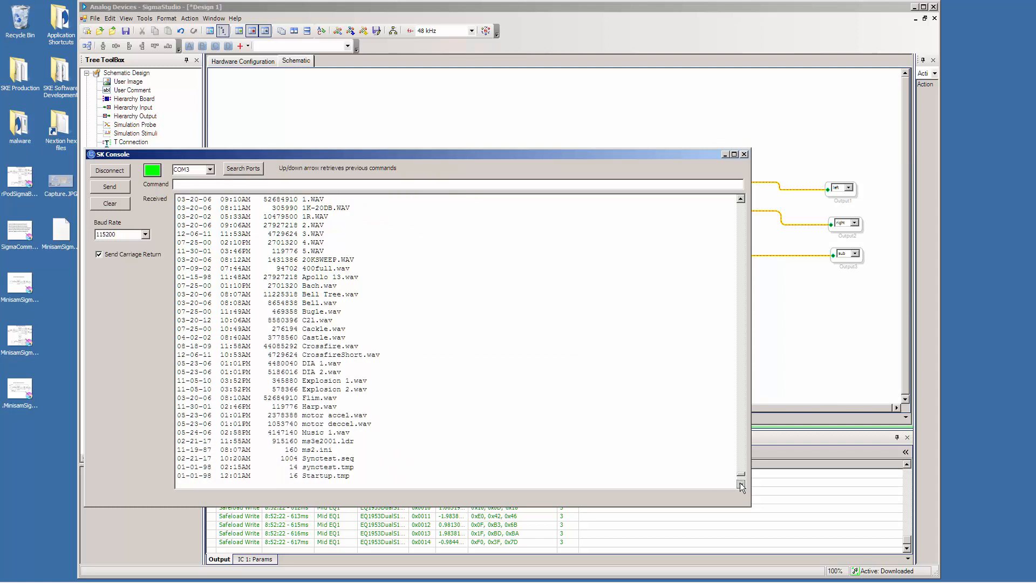
{"action": "left_click", "coordinate": [741, 483]}
{"action": "left_click", "coordinate": [740, 483]}
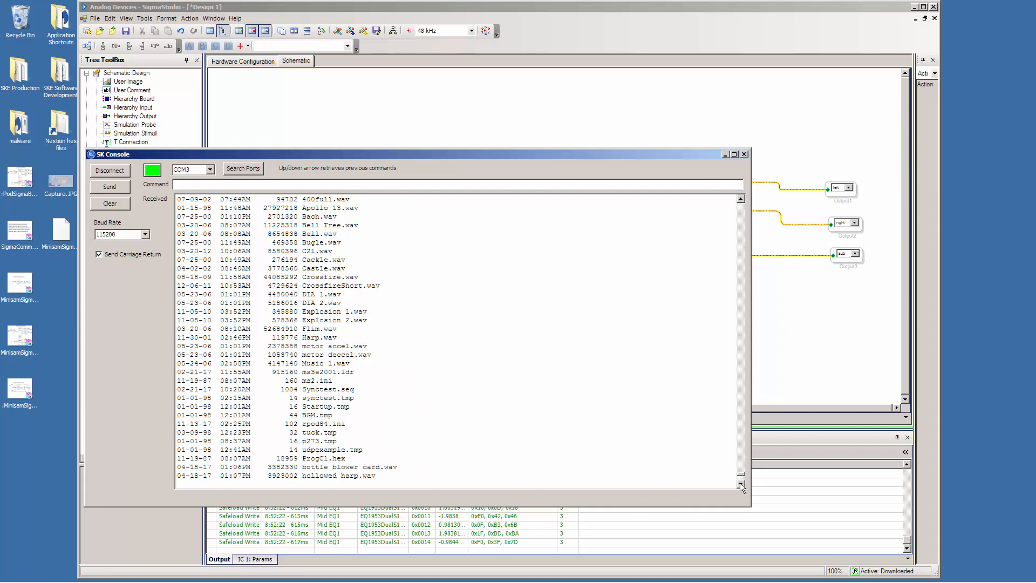
{"action": "left_click", "coordinate": [741, 484]}
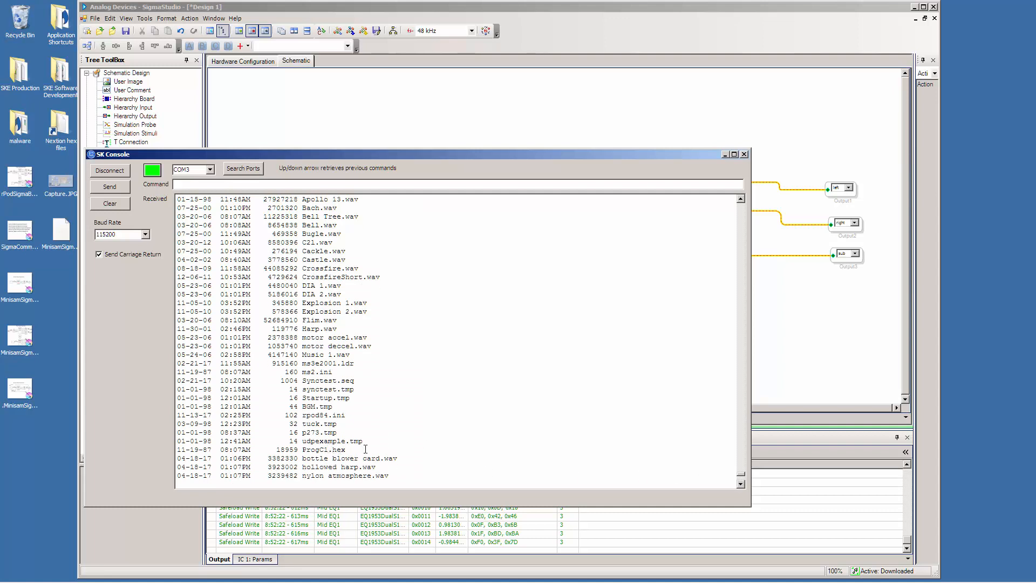
{"action": "left_click", "coordinate": [740, 484]}
{"action": "left_click", "coordinate": [812, 374]}
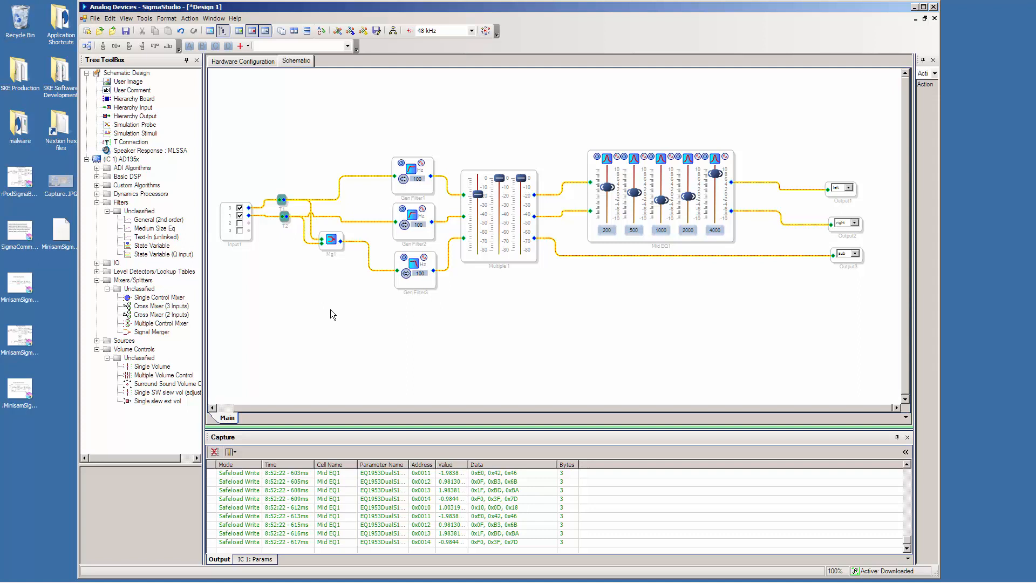
{"action": "mouse_move", "coordinate": [470, 581]}
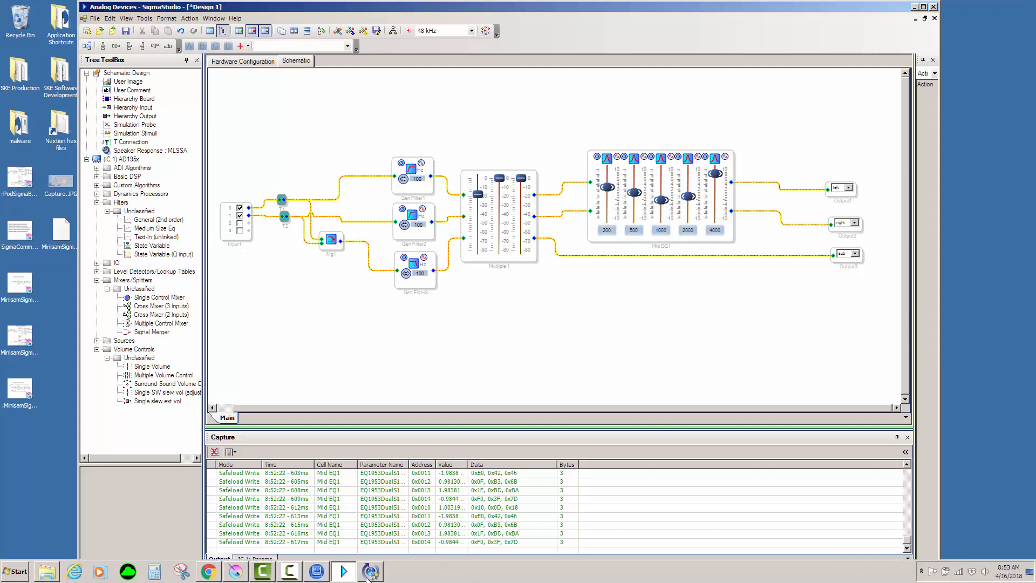
{"action": "left_click", "coordinate": [290, 572]}
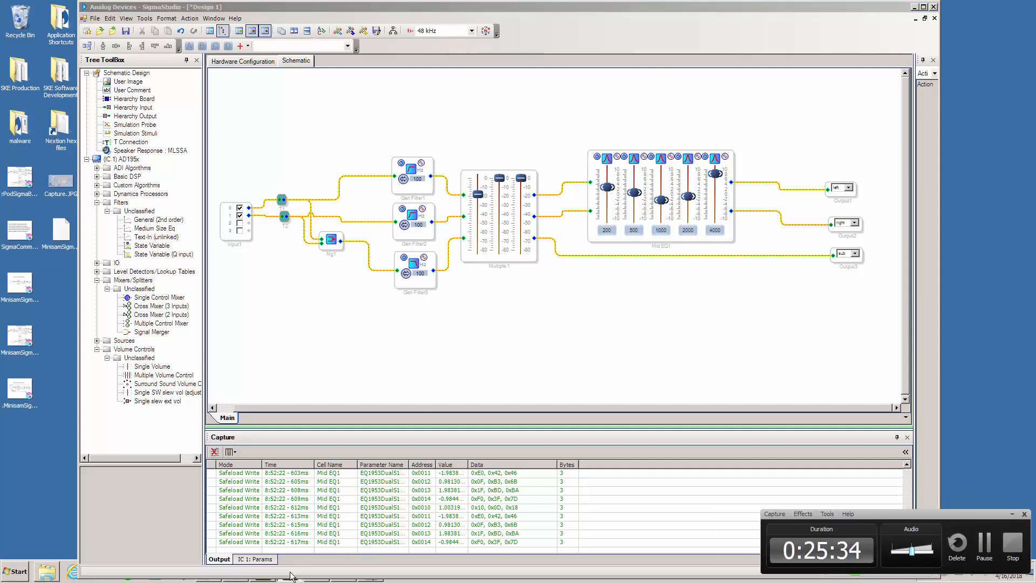